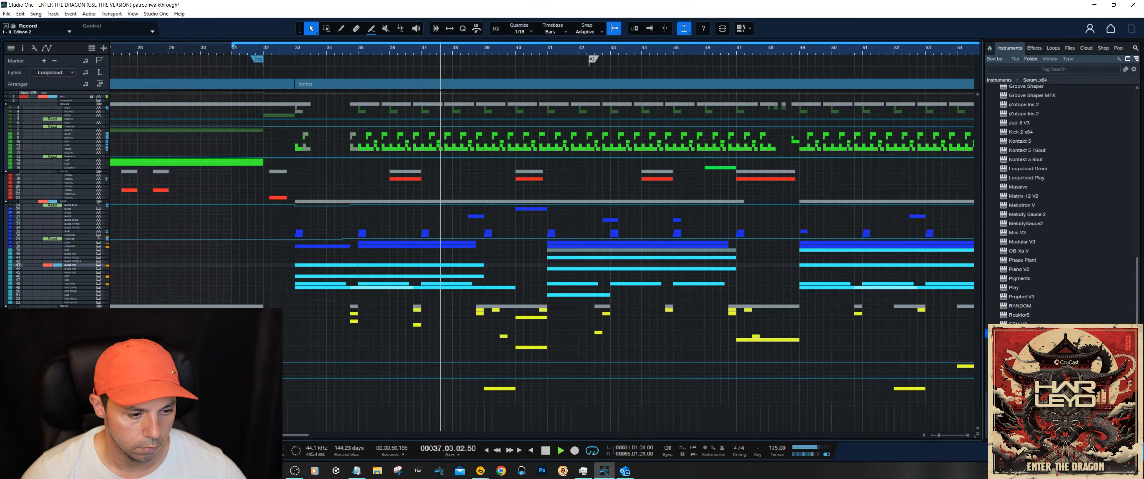
Enlarge the tracks to examine the bass clips in the Intro section, with the timeline widened to show more bars
key("shift+e")
key("shift+w")
key("shift+w")
key("shift+w")
key("shift+w")
key("shift+w")
key("shift+w")
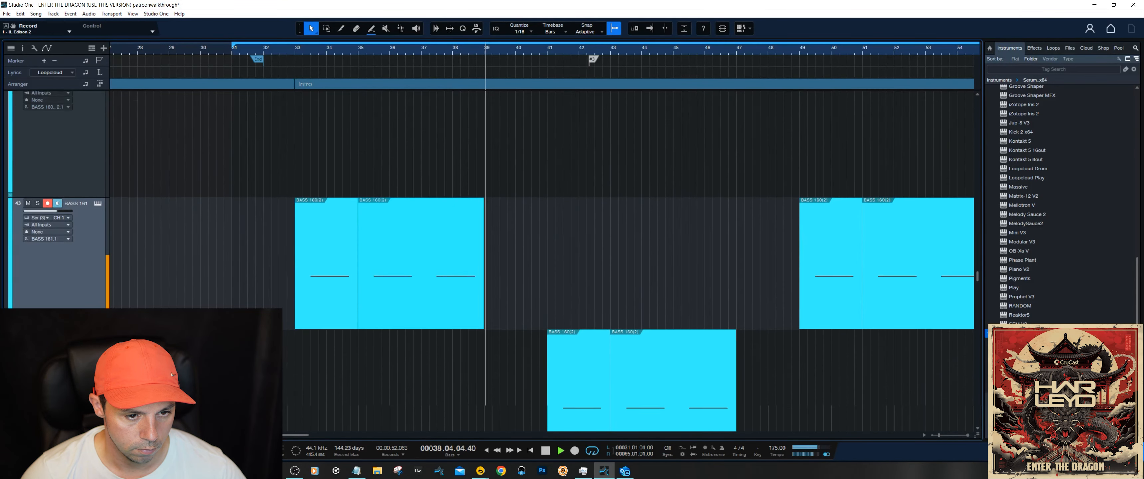
key("shift+w")
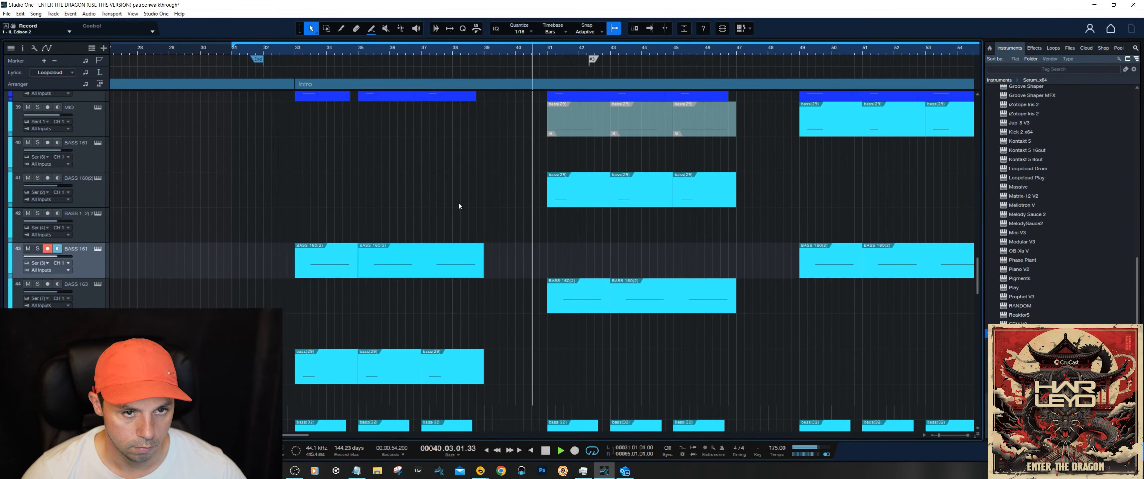
key("w")
key("w")
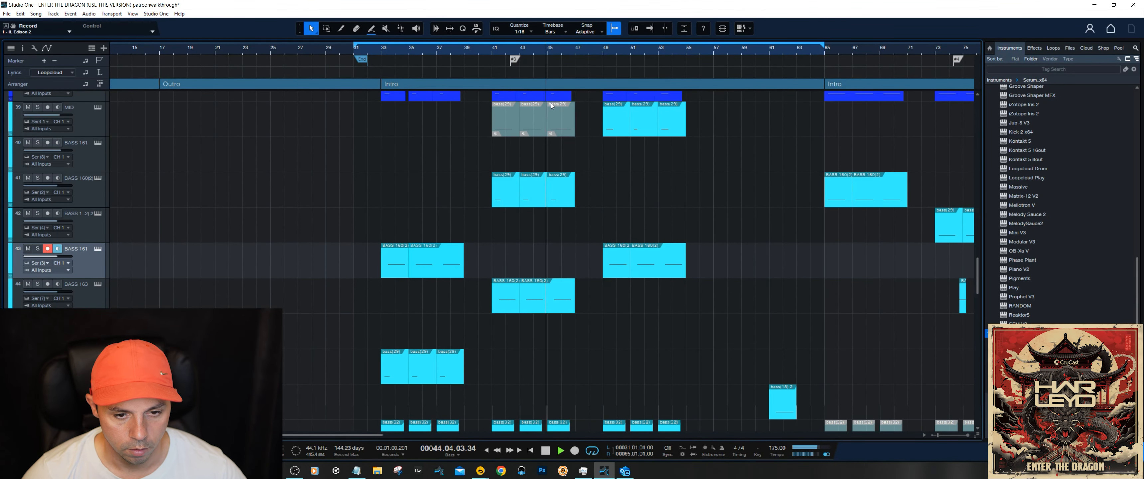
Stop playback, turn on autoscroll and look over the SUB, LOWMID and bass tracks
key("space")
key("f")
scroll(458, 199, "down", 2)
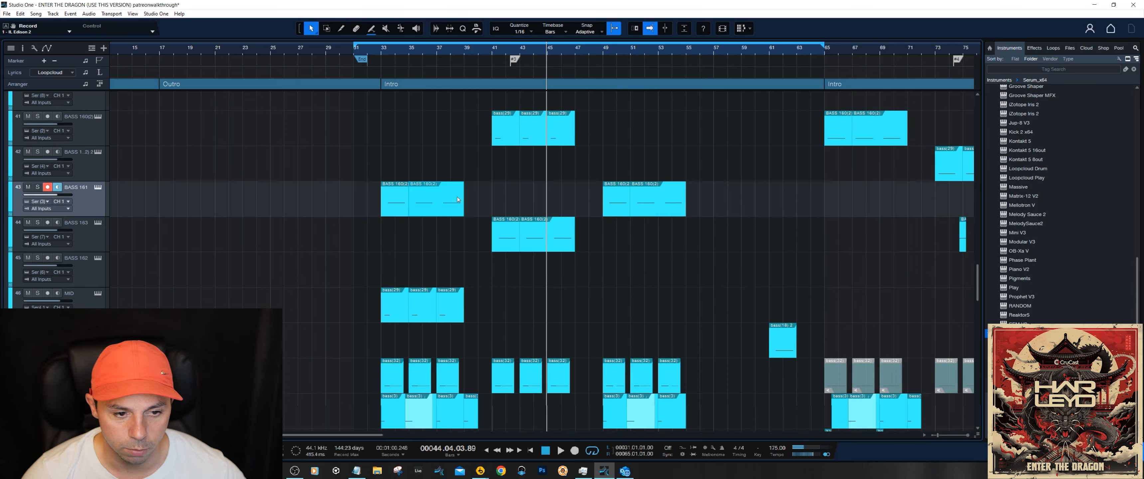
scroll(428, 192, "up", 2)
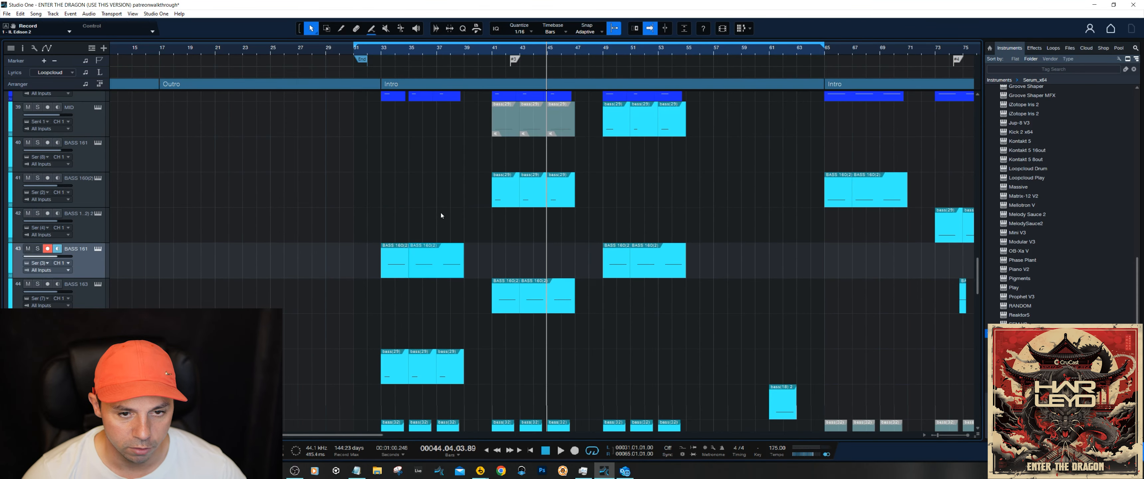
scroll(438, 186, "up", 2)
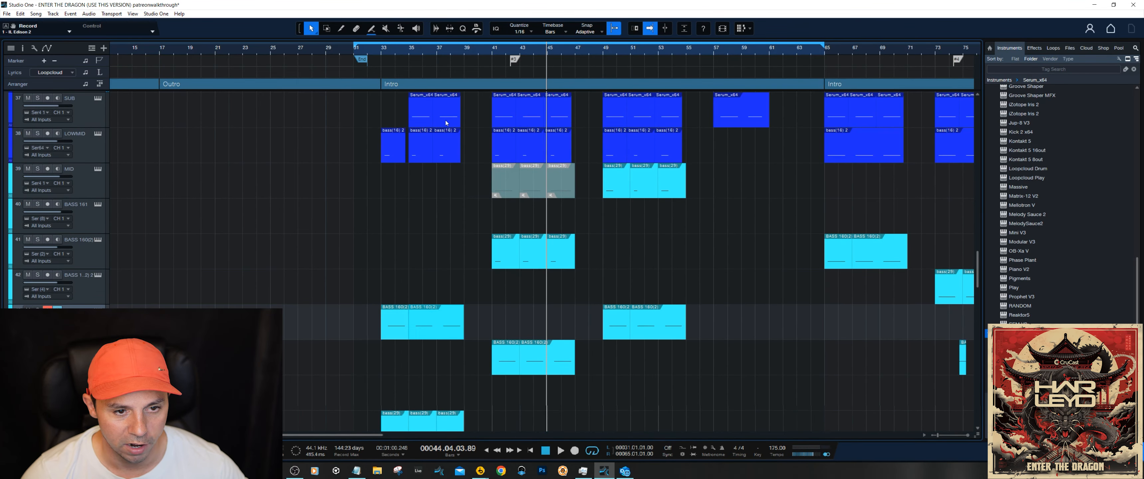
Place the playhead at bar 35 and select the BASS 161 track (track 43)
left_click(409, 51)
scroll(422, 200, "up", 1)
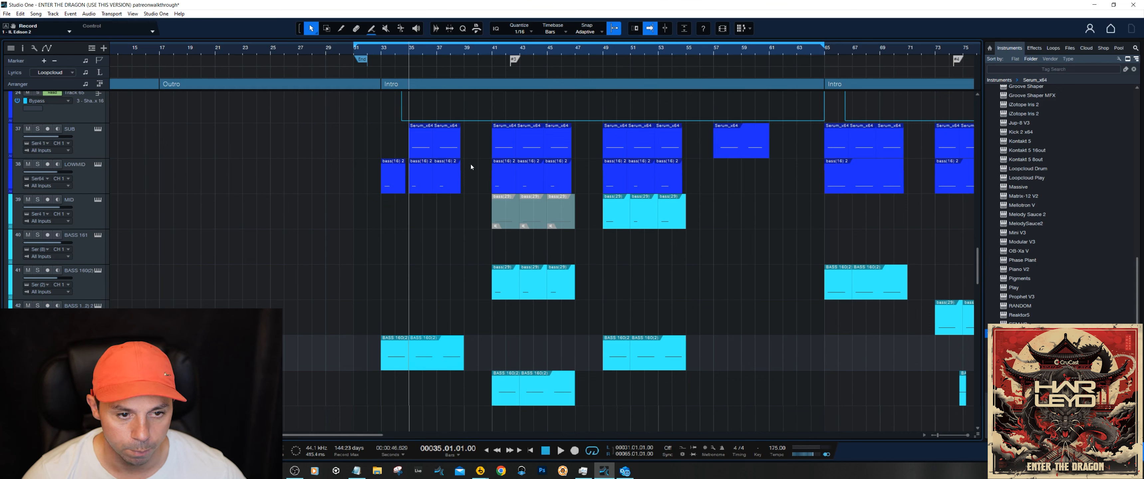
left_click(421, 151)
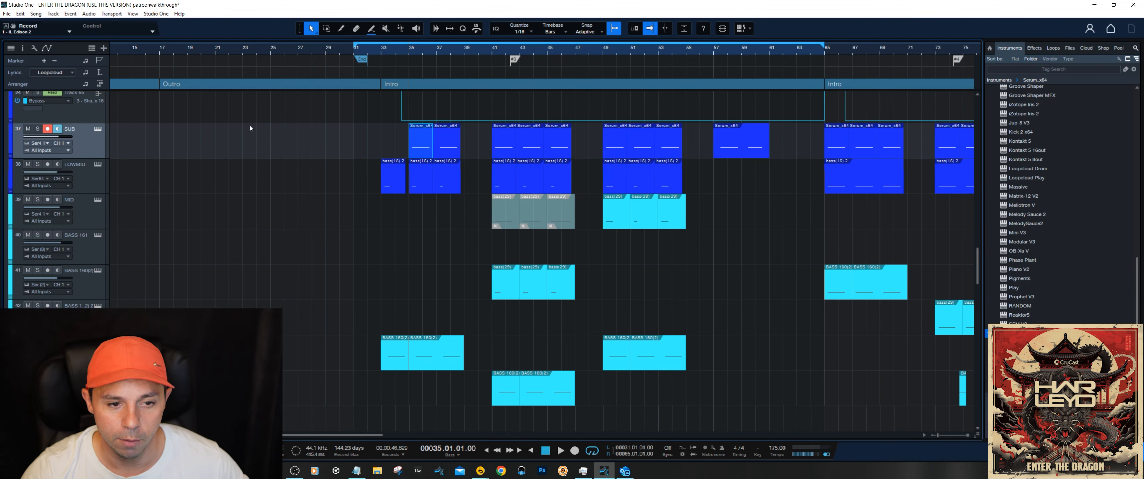
scroll(498, 180, "down", 2)
left_click(100, 298)
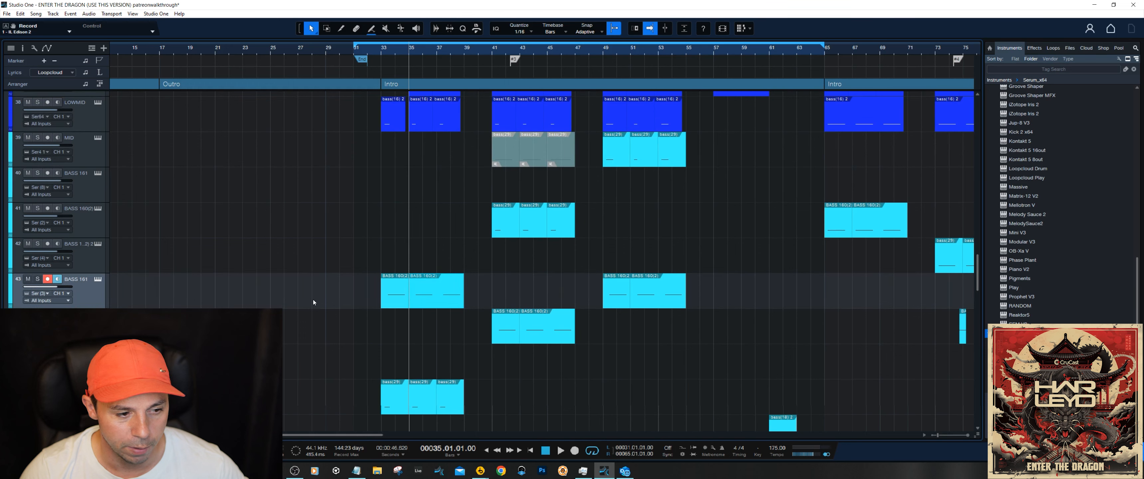
Solo the BASS 161 track and audition it from bar 35
scroll(414, 202, "down", 2)
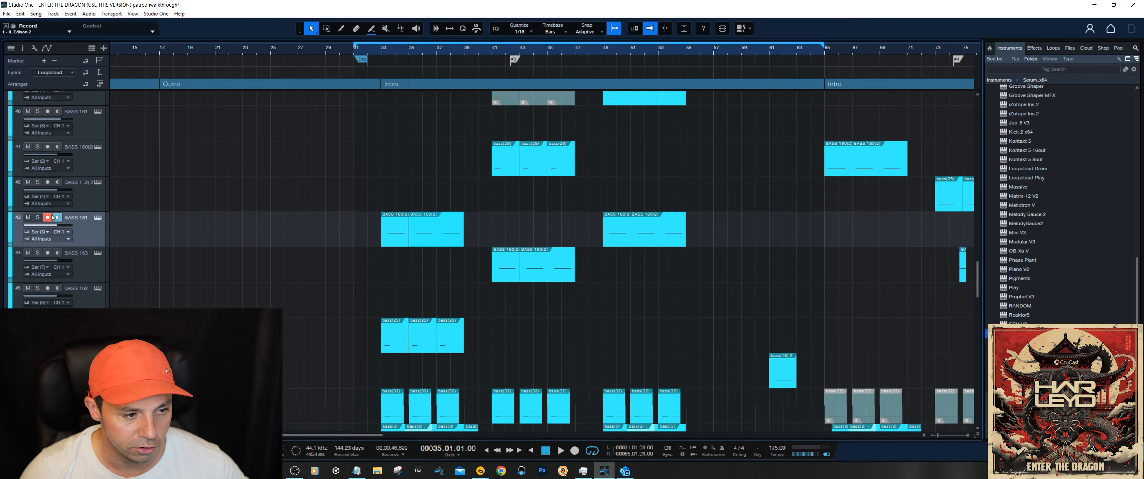
left_click(38, 217)
scroll(424, 61, "up", 3)
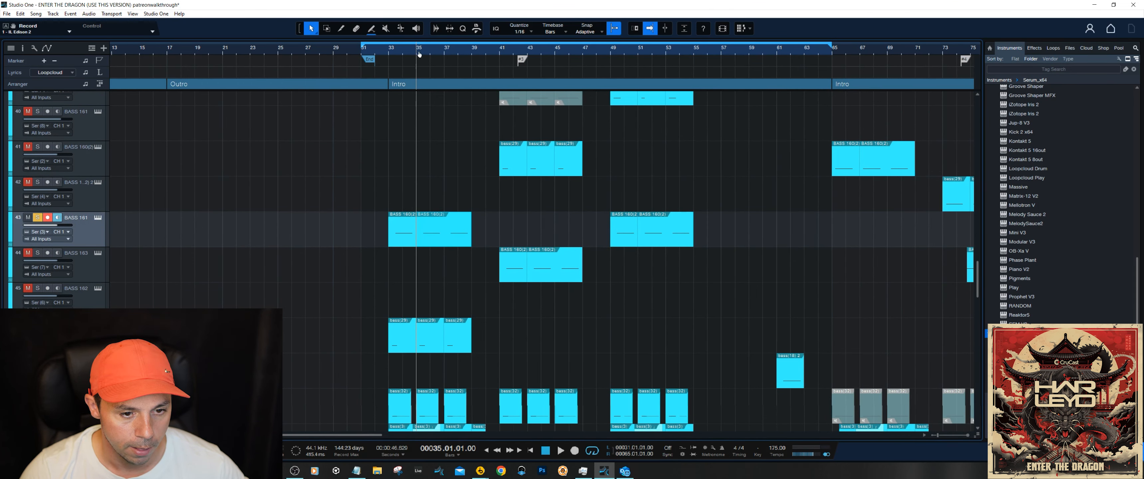
key("space")
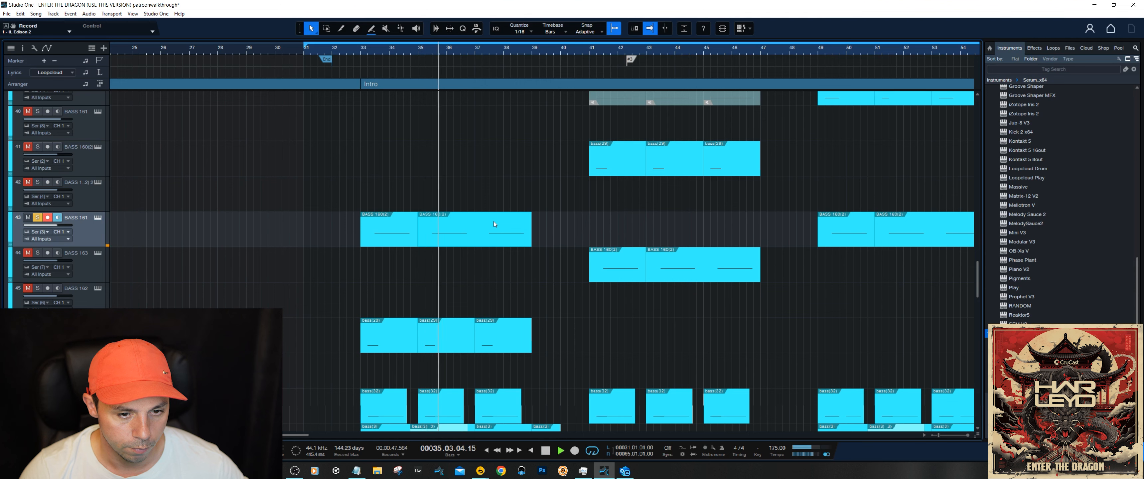
key("space")
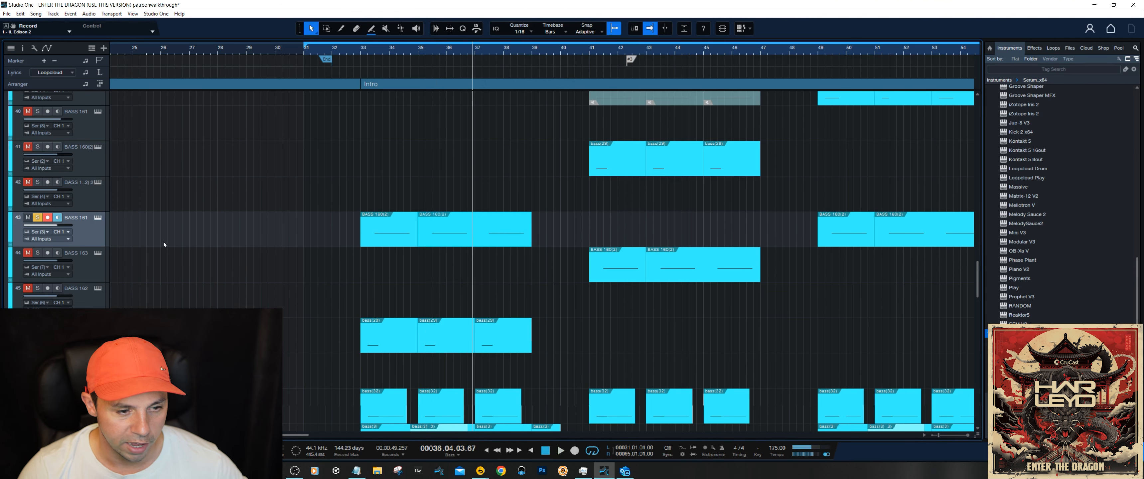
View the Serum instrument on the soloed BASS 161 track and close its window
scroll(464, 266, "up", 5)
scroll(339, 315, "down", 3)
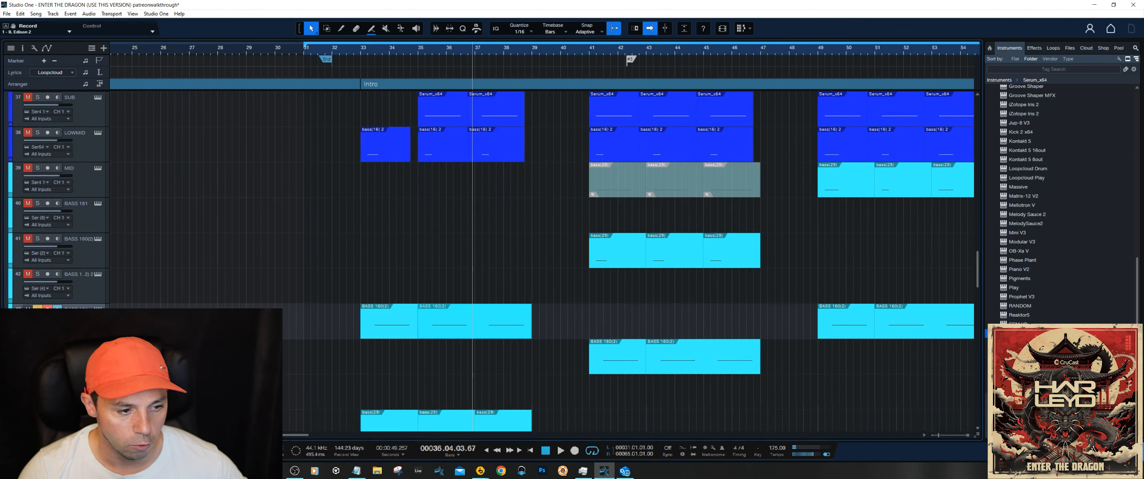
left_click(98, 310)
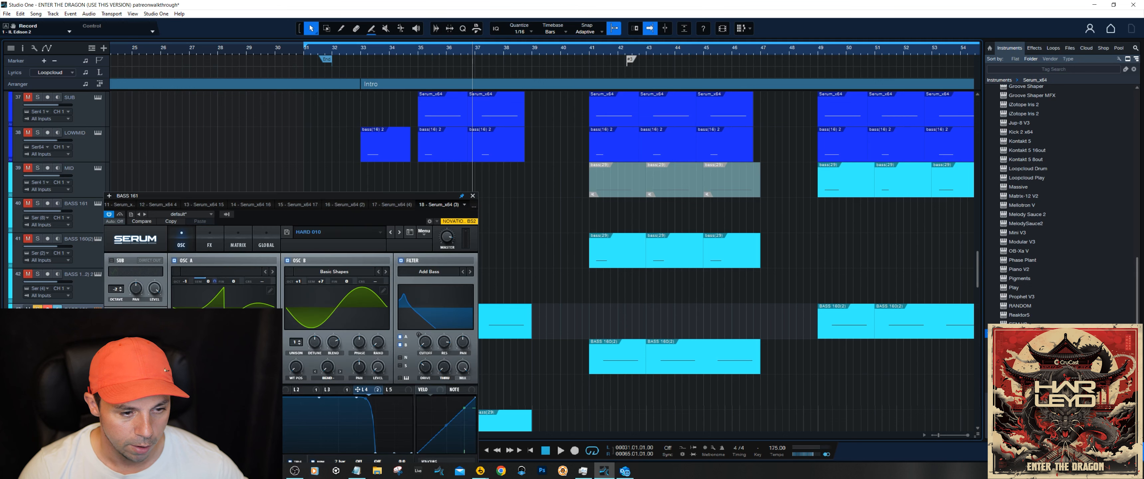
left_click(473, 196)
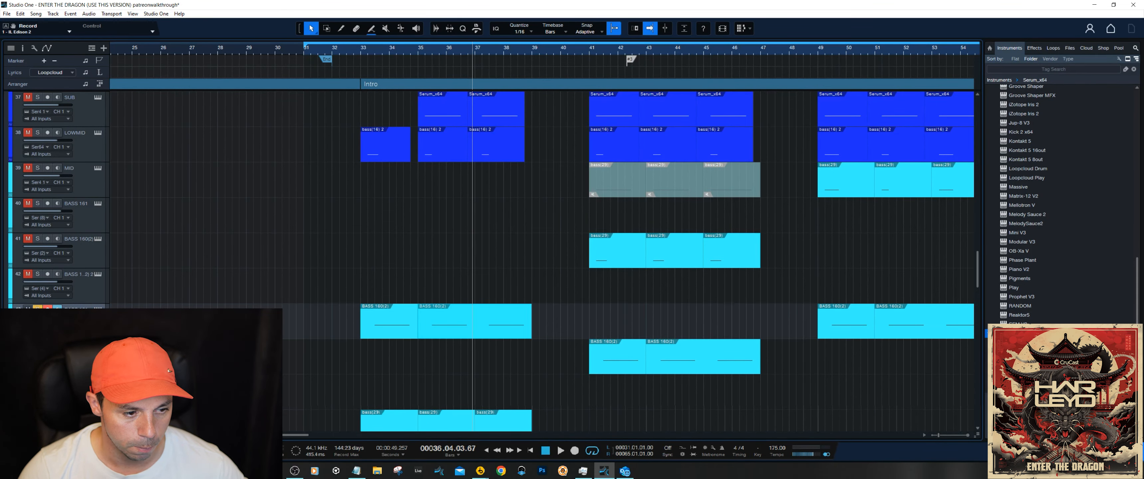
Look through the mixer at a taller size, inspecting the inserts on the bass and mid buses, and close it
key("F3")
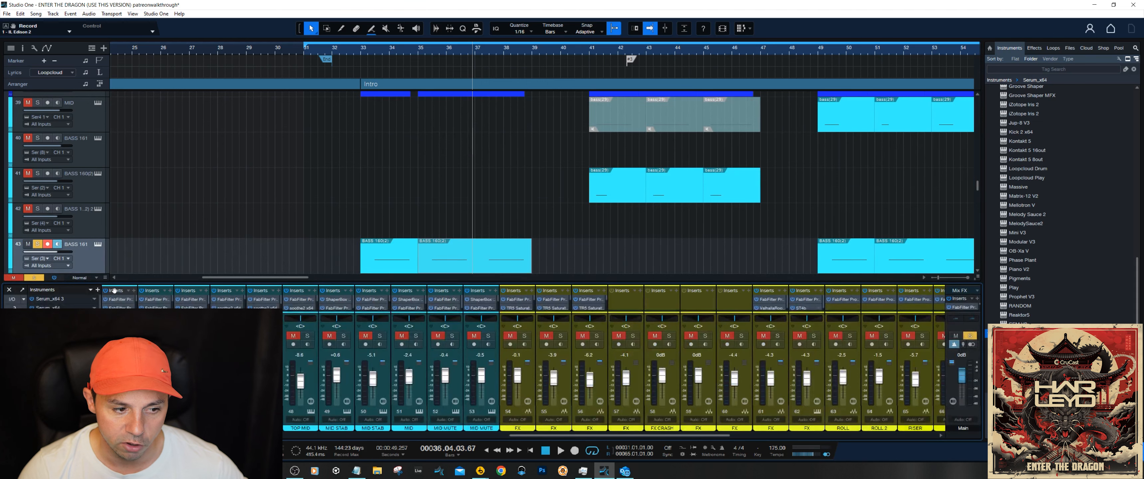
left_click_drag(120, 279, 111, 172)
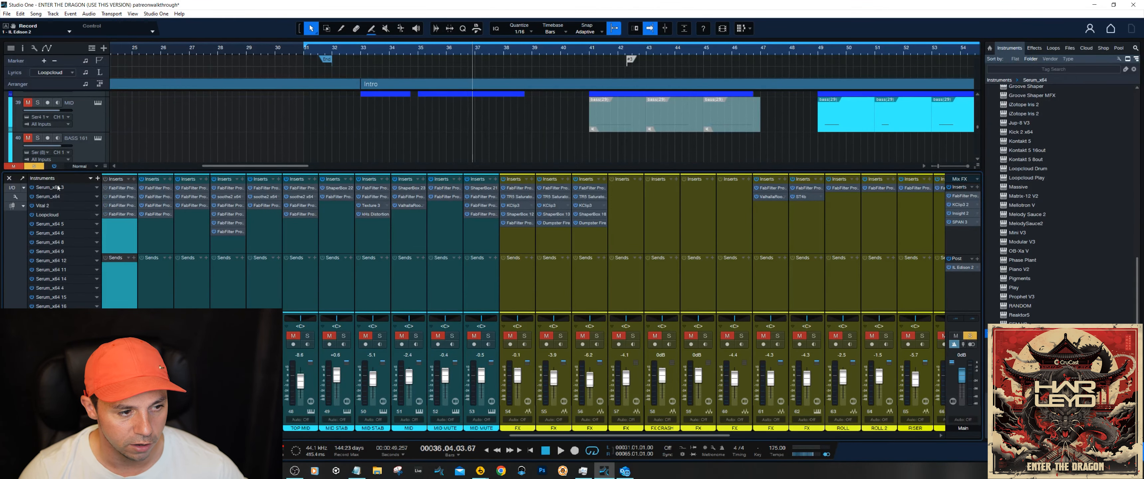
left_click(9, 178)
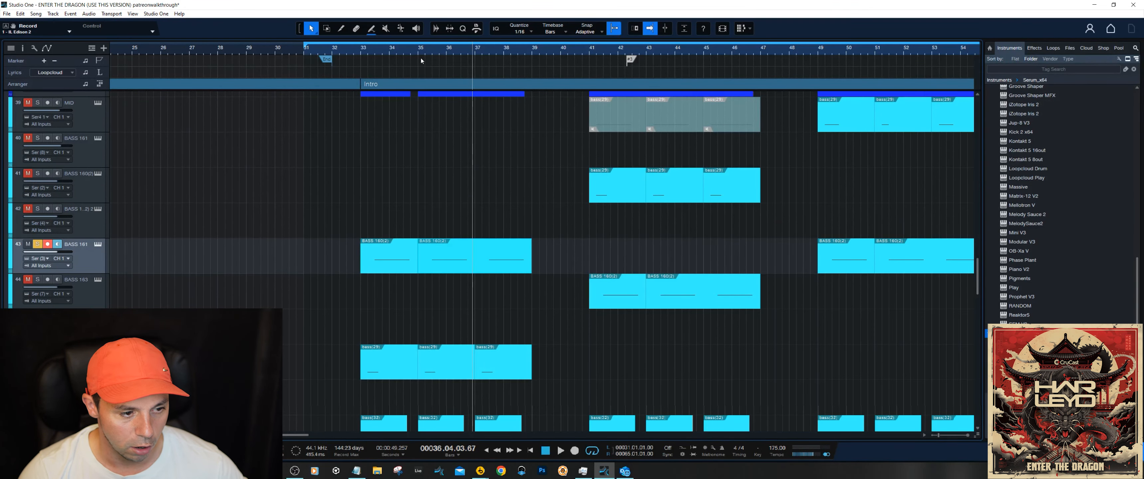
key("F3")
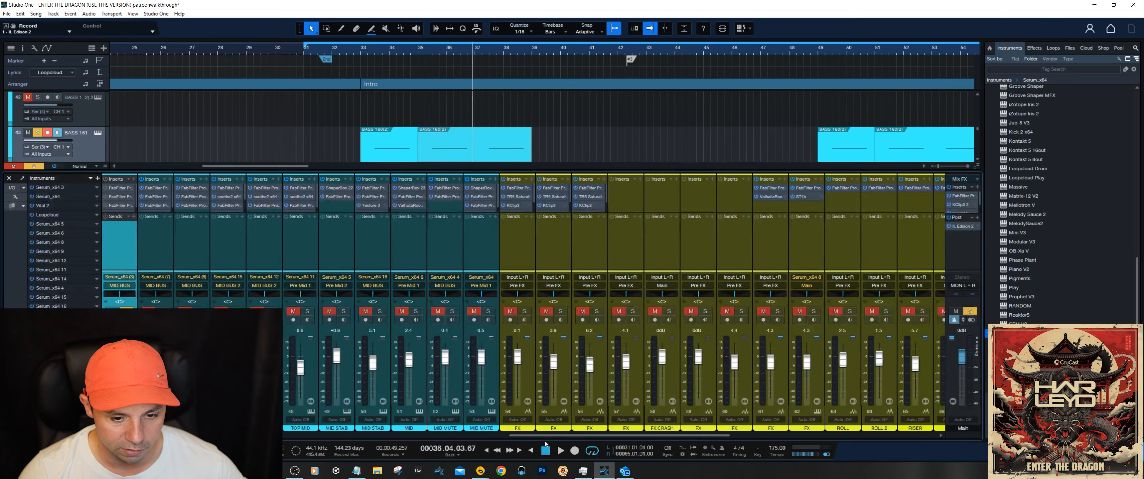
left_click_drag(534, 437, 287, 437)
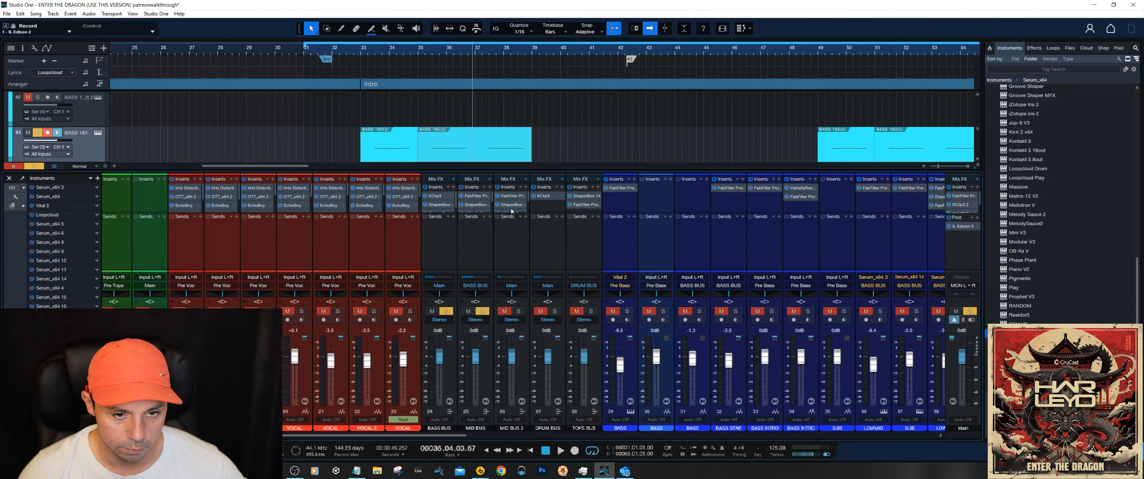
key("F3")
scroll(491, 147, "down", 2)
scroll(446, 147, "up", 2)
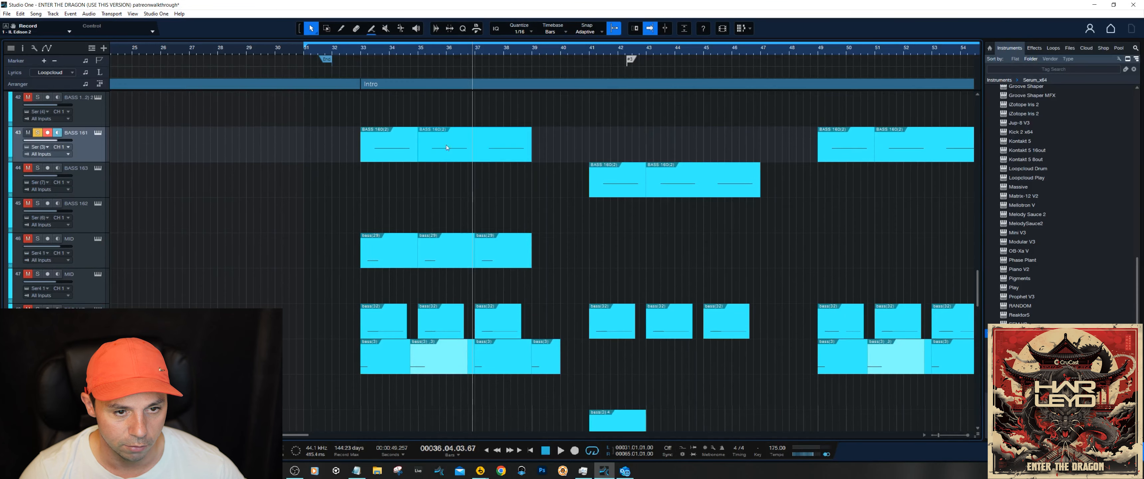
Replay the soloed BASS 161 track from bar 35, beat 3
left_click(429, 56)
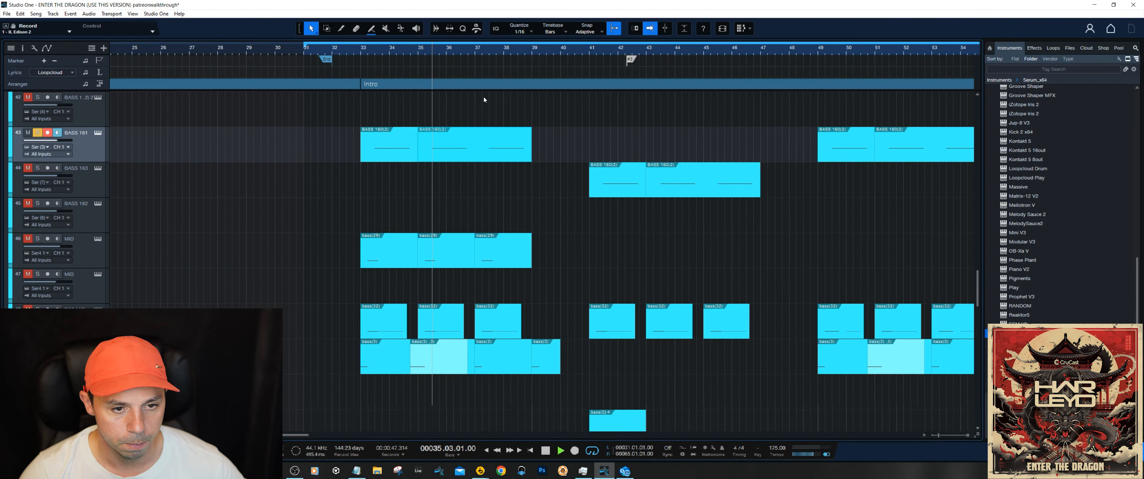
key("space")
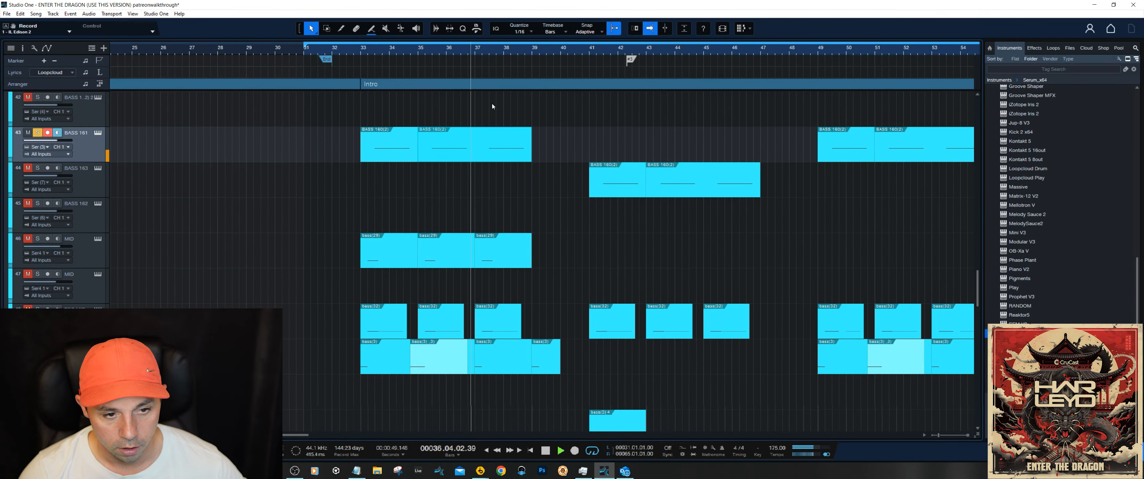
key("space")
Audition the SUB track in solo from bar 35, beat 2, and mute it again
scroll(502, 174, "up", 6)
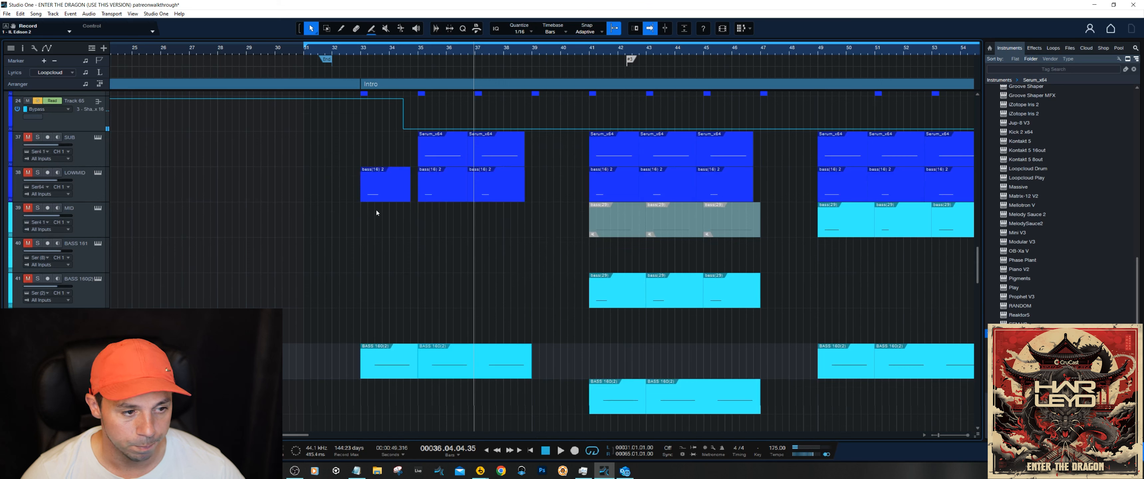
left_click(28, 137)
left_click(39, 137)
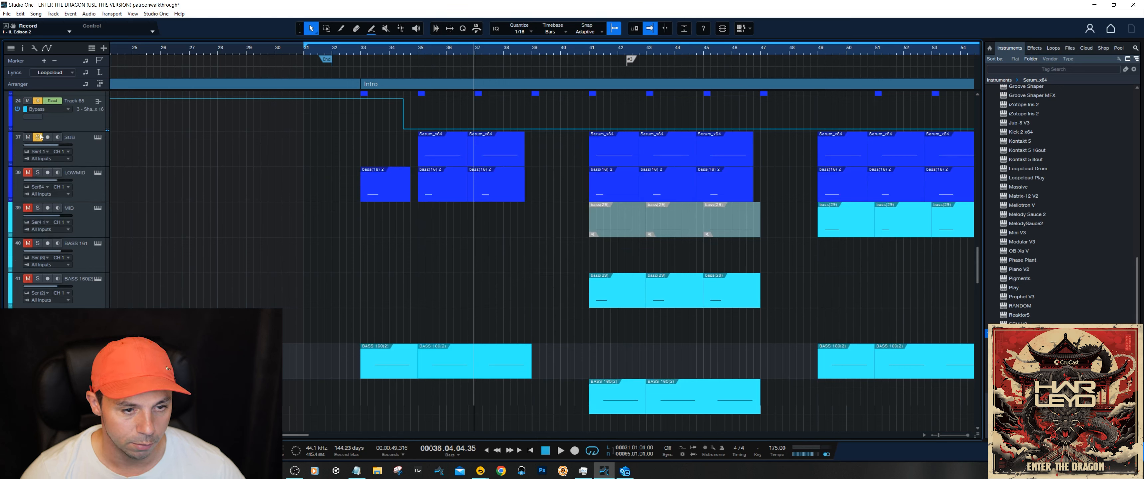
left_click(425, 50)
key("space")
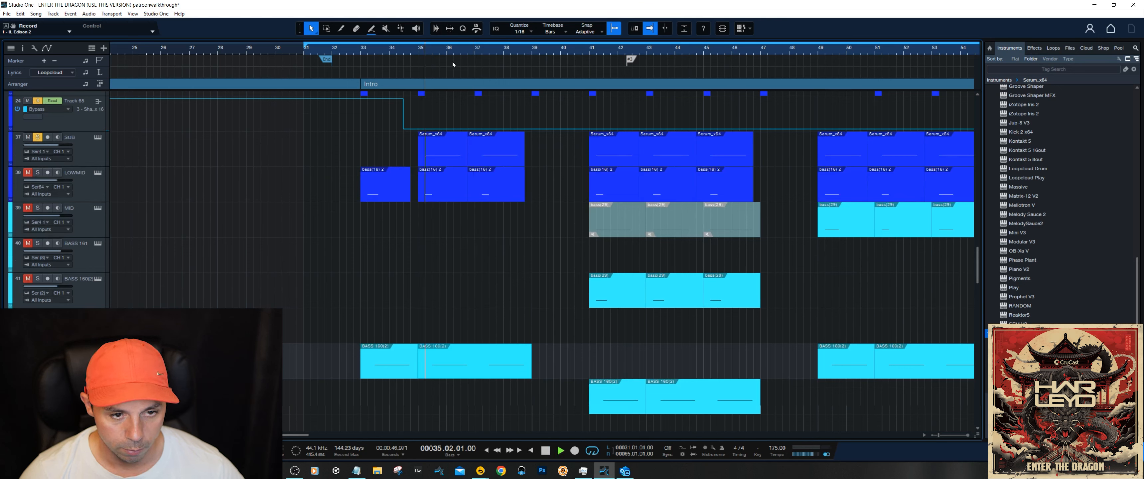
key("space")
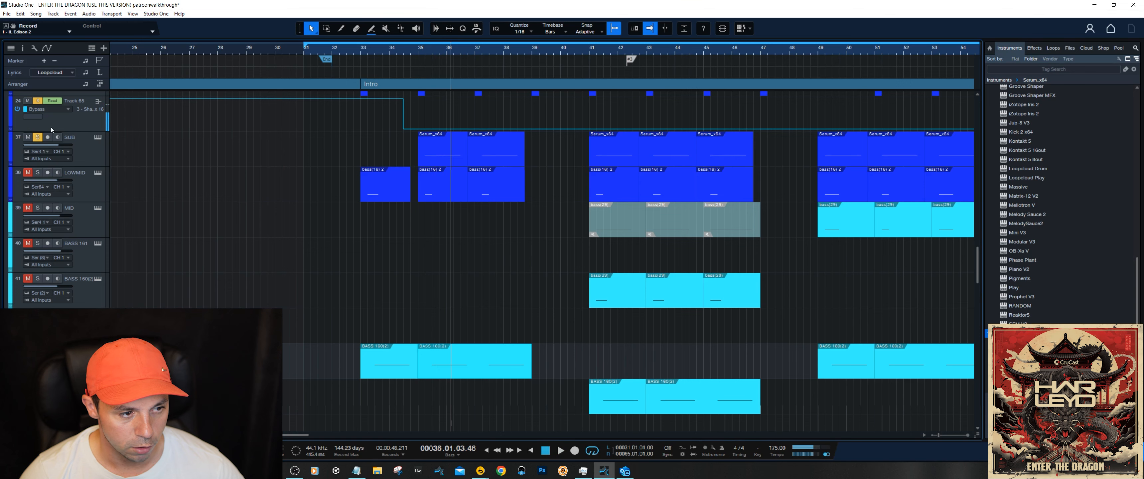
left_click(27, 138)
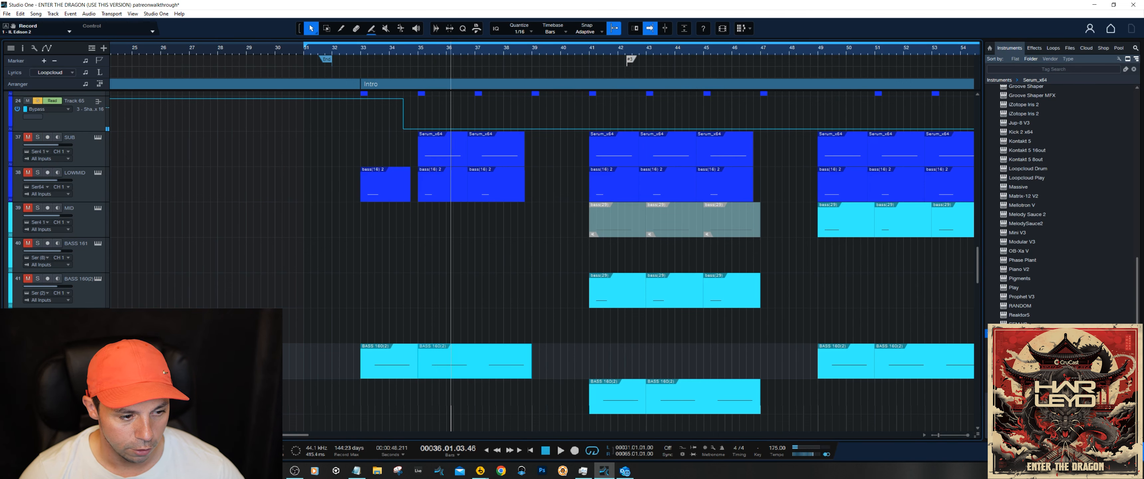
Open the Serum instrument of BASS 161 and move its window away from the clips at the start of the Intro
left_click(98, 349)
left_click_drag(399, 200, 795, 79)
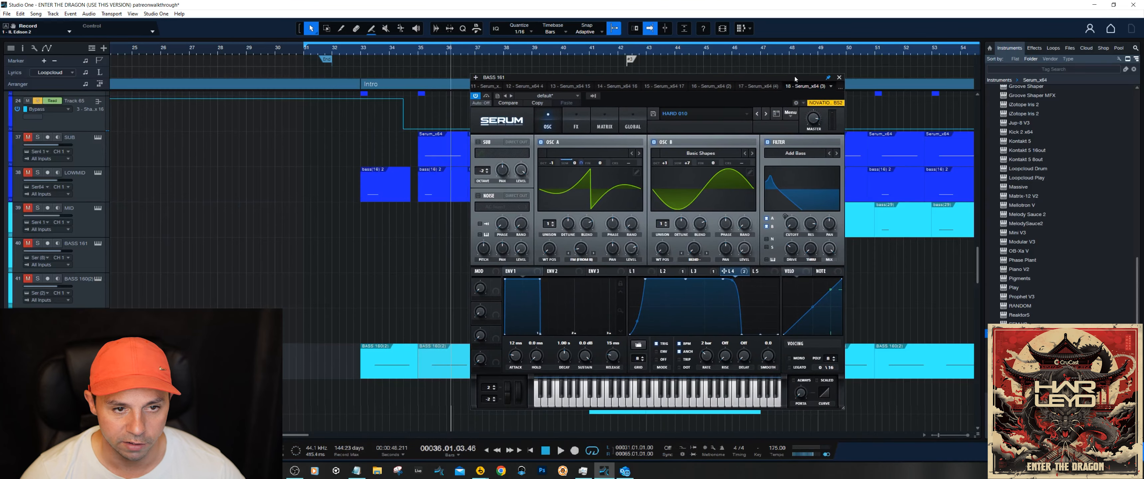
scroll(444, 155, "right", 3)
scroll(458, 219, "down", 1)
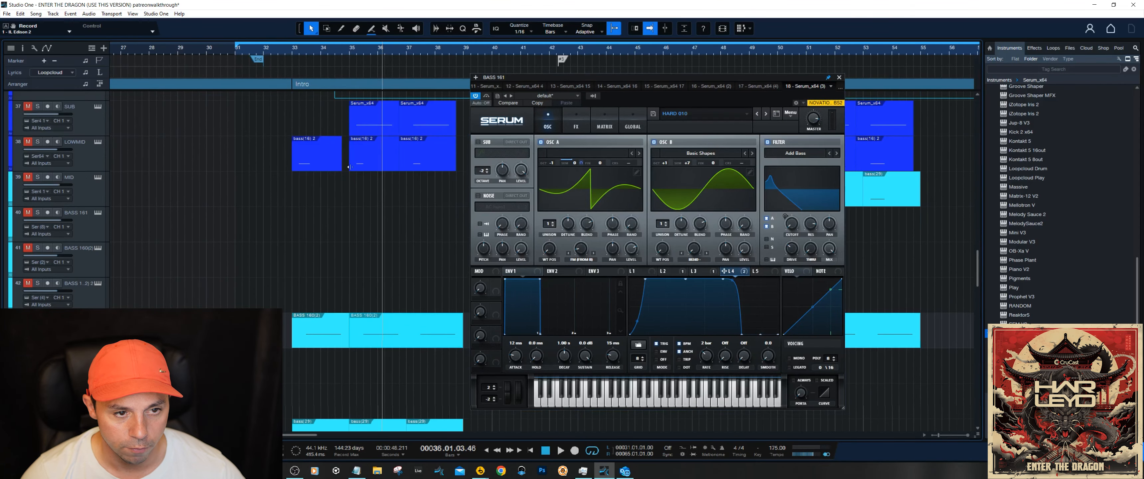
scroll(400, 133, "right", 1)
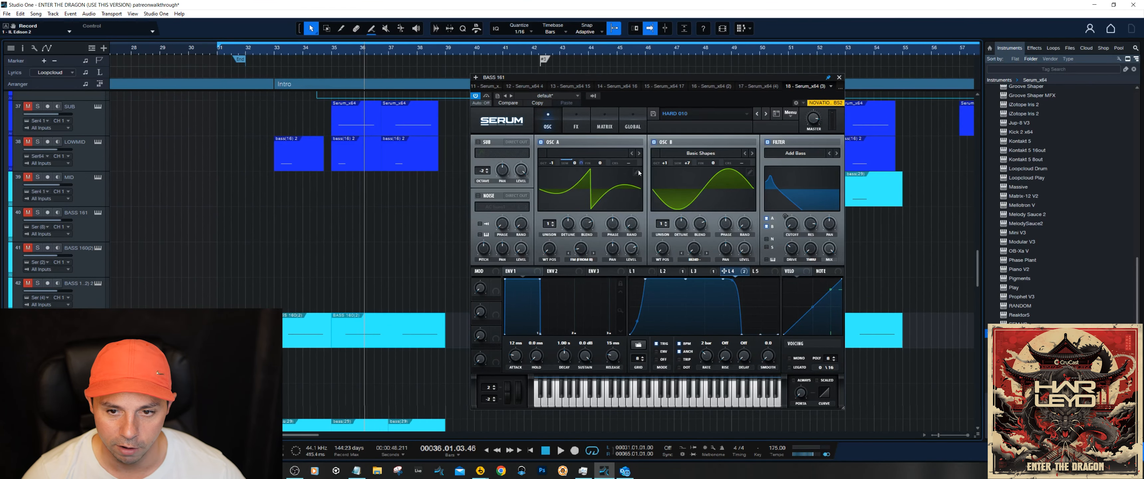
Return the playhead to bar 35, move Serum further aside and open the wavetable editor for Oscillator A
left_click(331, 52)
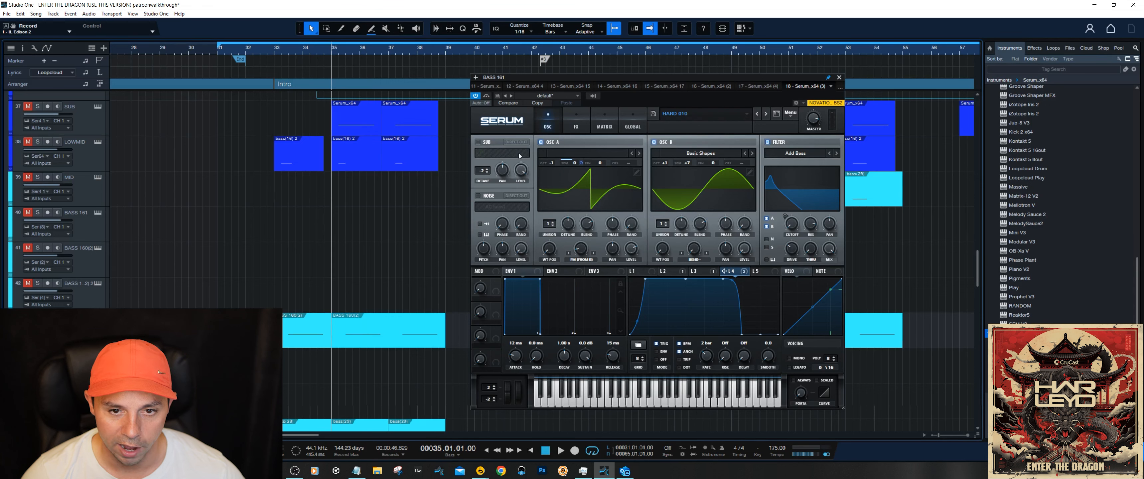
left_click_drag(657, 77, 702, 68)
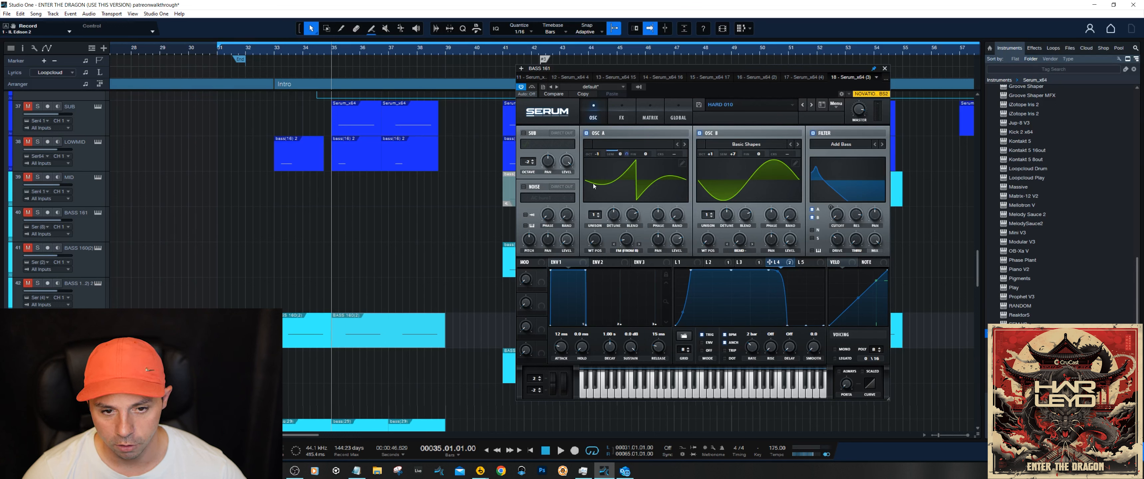
left_click(682, 163)
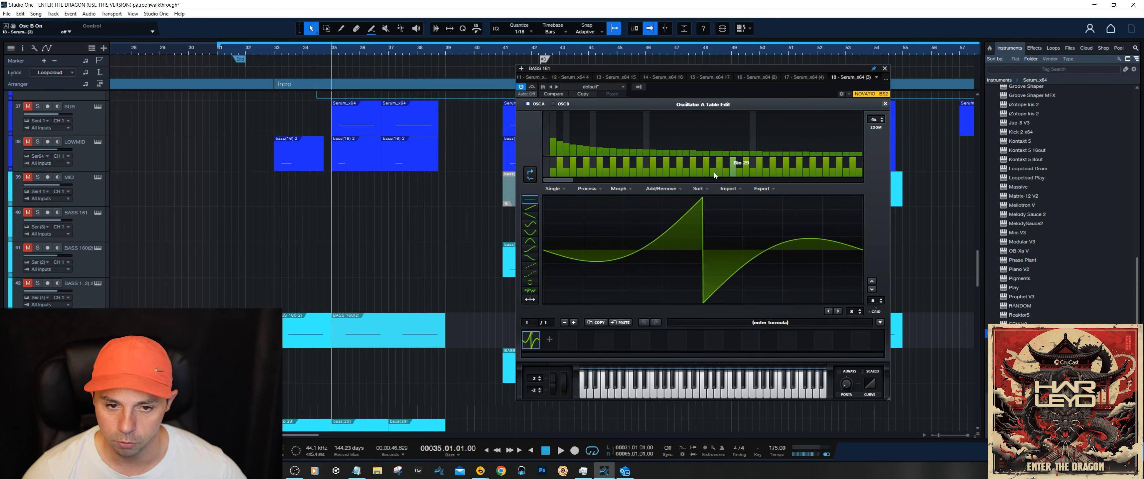
Close Oscillator A's table editor, look over Serum's effects rack and return to the oscillator page
left_click(885, 105)
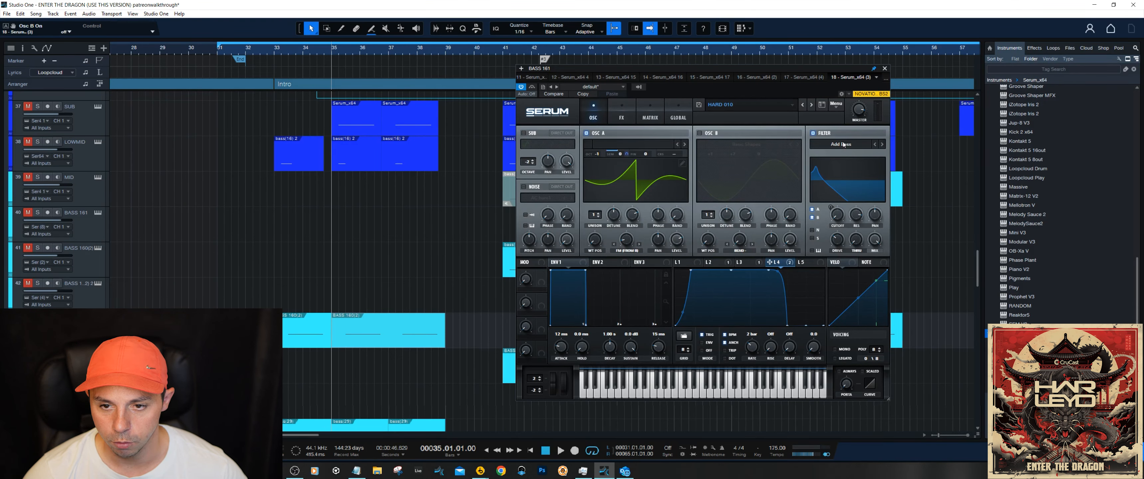
left_click(621, 111)
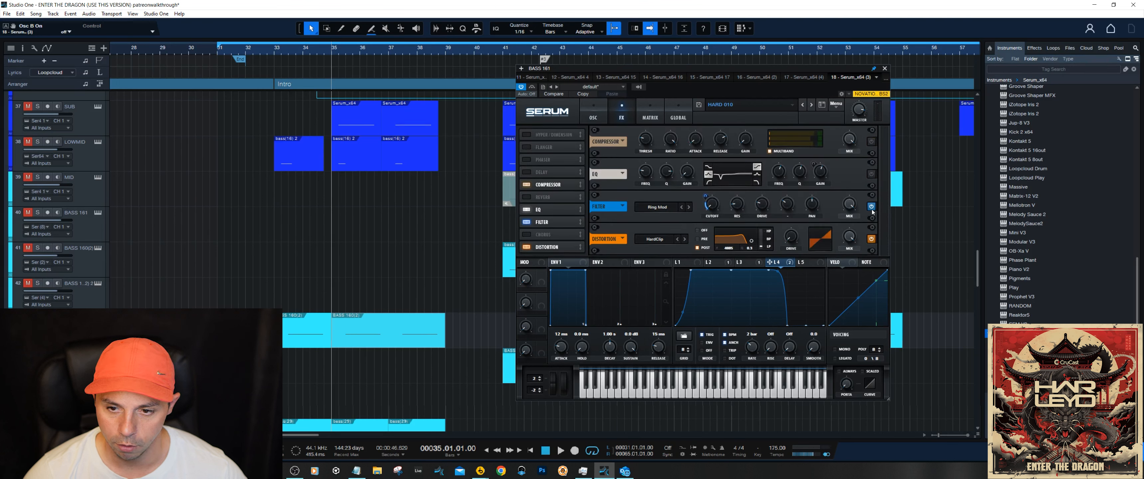
left_click(595, 109)
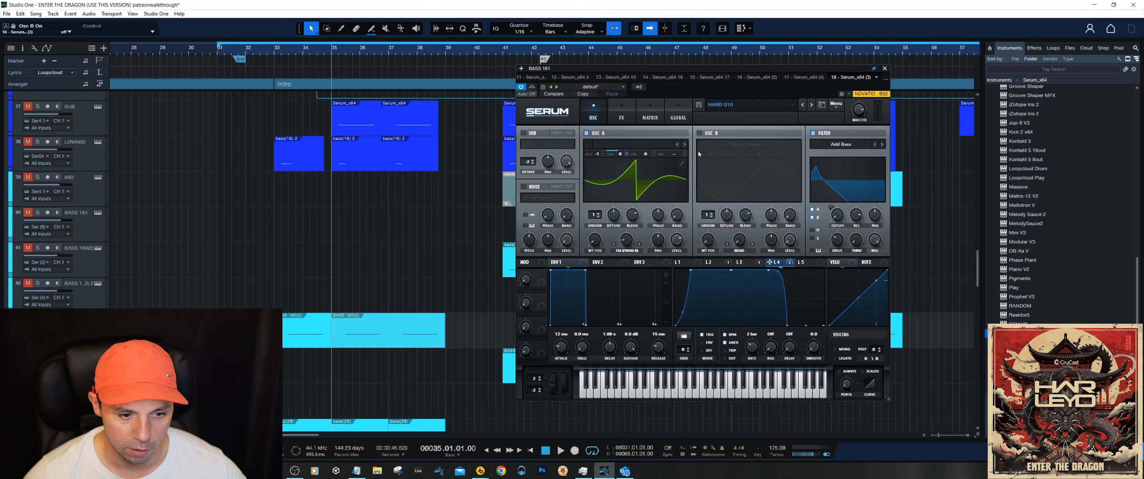
Compare the bass from bar 35 with Serum's filter on and off, and leave the filter enabled
key("space")
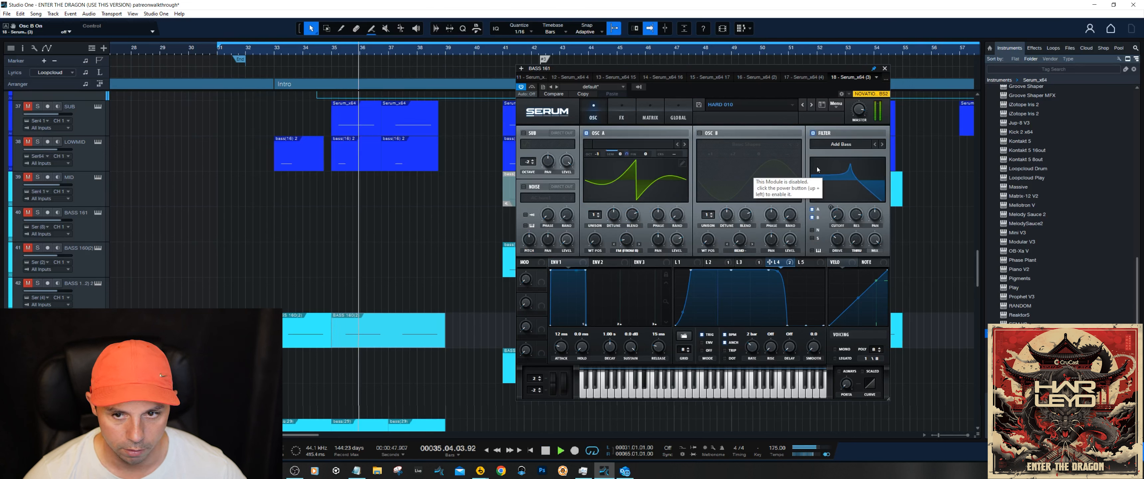
key("space")
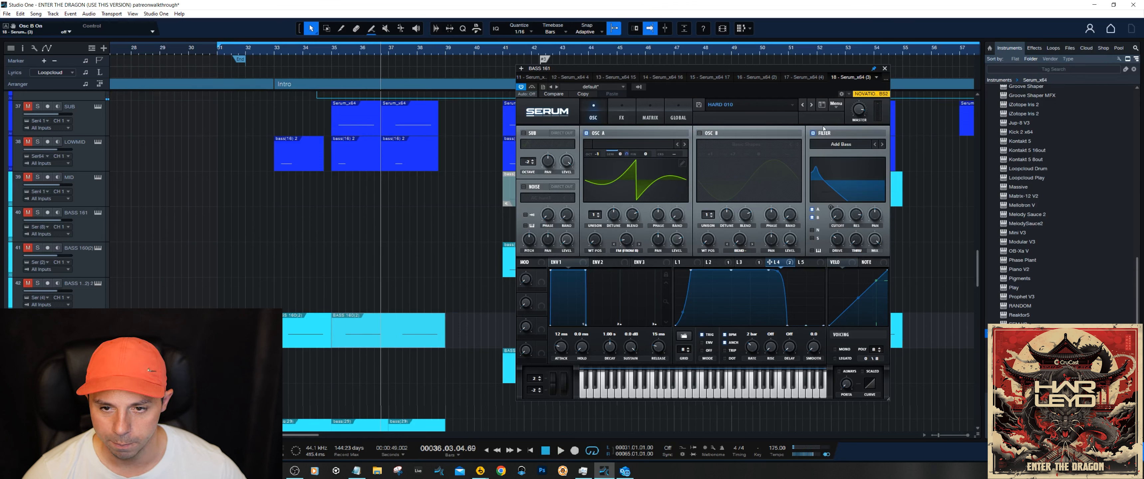
left_click(823, 132)
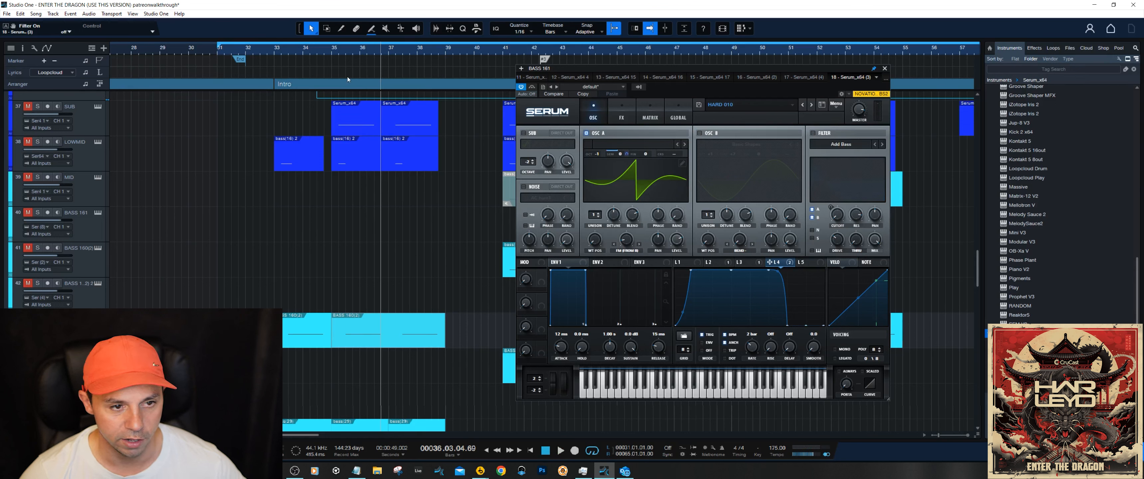
left_click(343, 52)
key("space")
key("space")
left_click(813, 132)
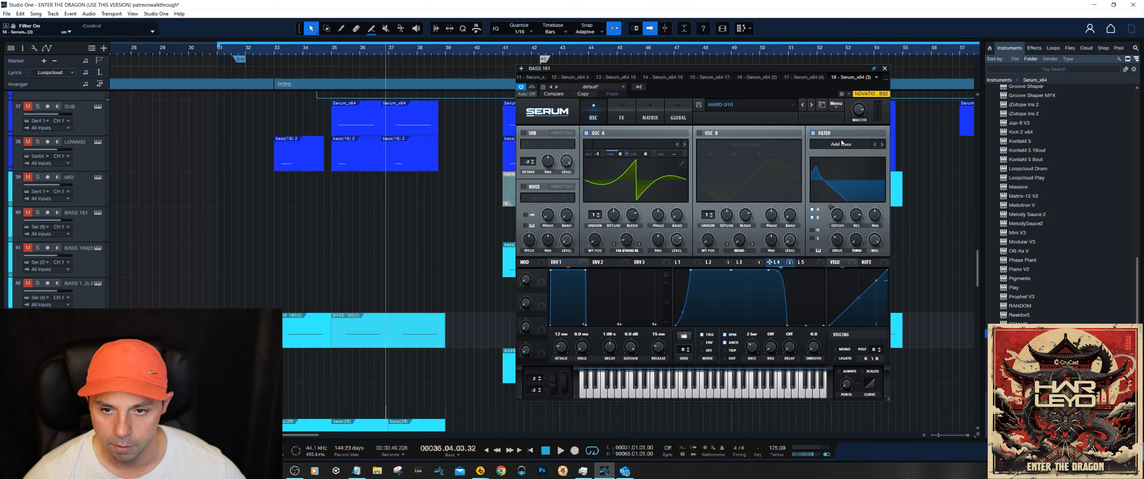
View the Add Bass entry among the Misc filter types without changing it, and open the BASS 161 clip in the note editor
left_click(841, 144)
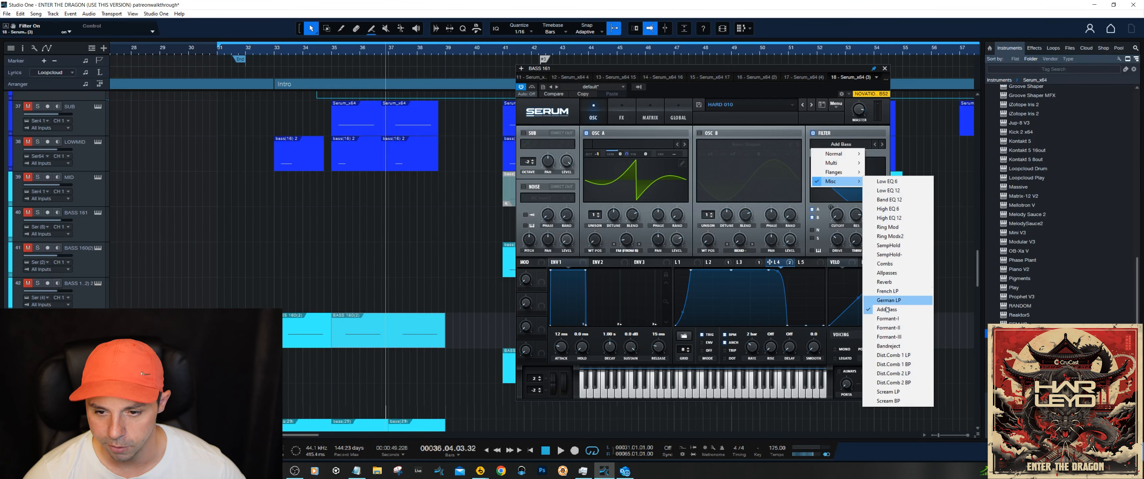
left_click(775, 68)
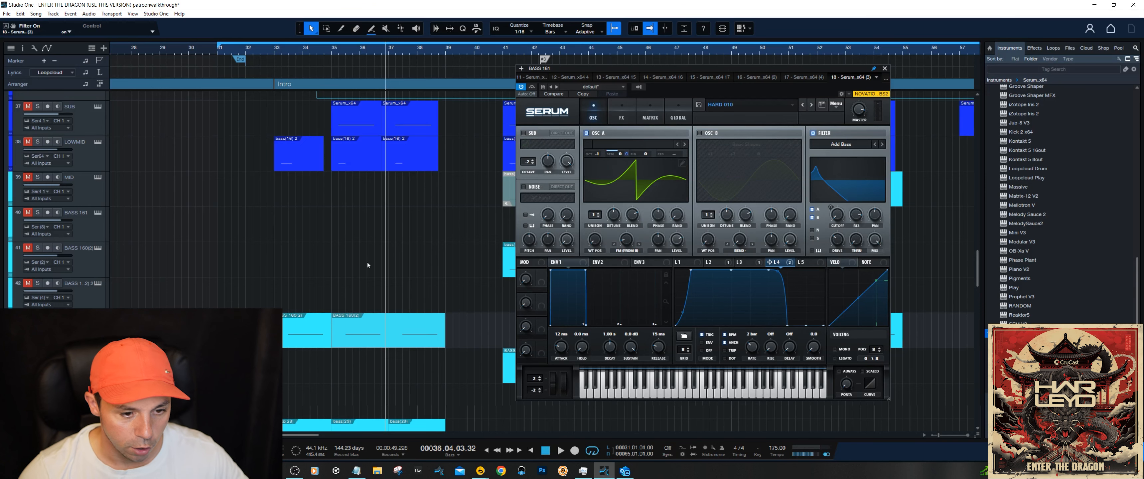
double_click(374, 325)
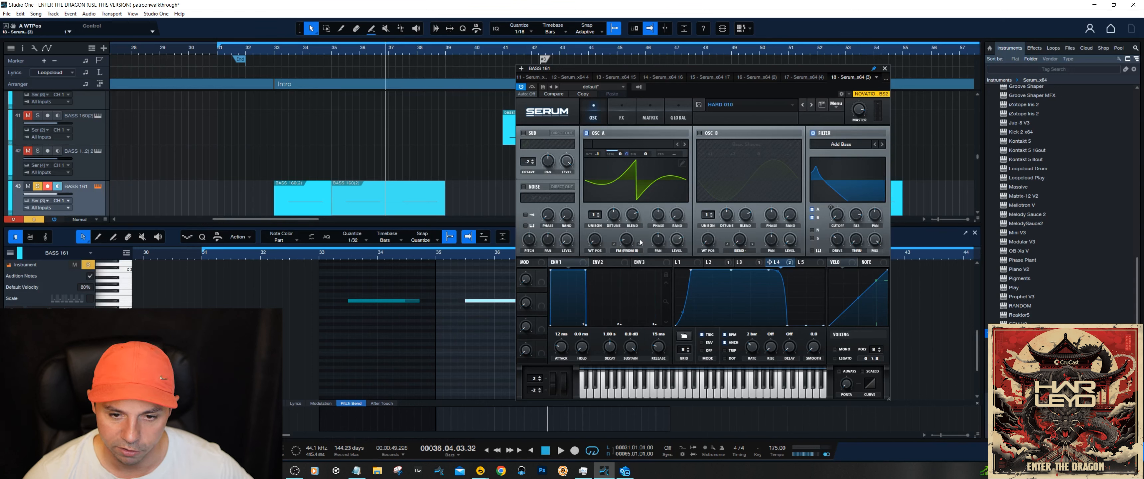
Check Oscillator A's random phase setting and view the shapes of LFO 1 to LFO 4
left_click(681, 243)
left_click(681, 243)
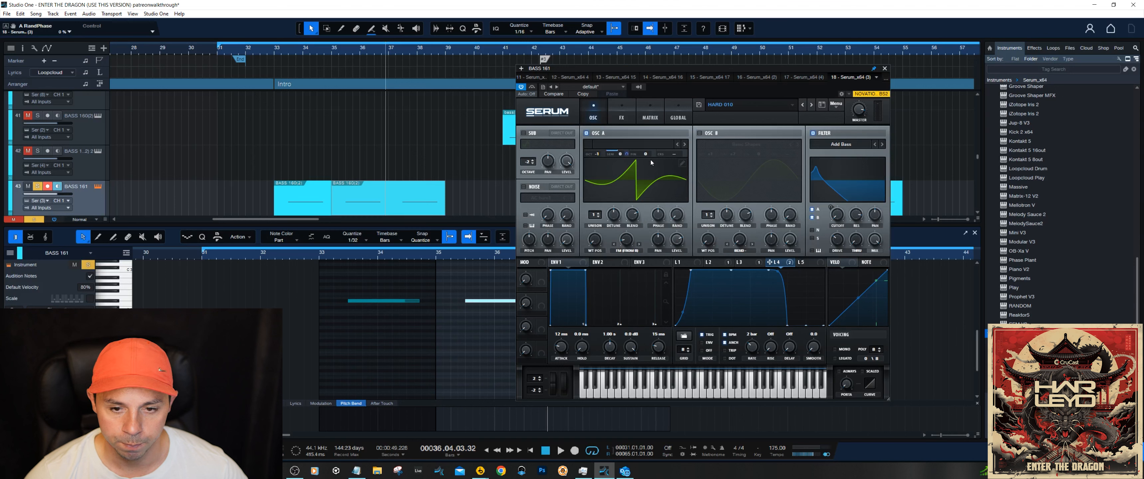
left_click(692, 262)
left_click(710, 263)
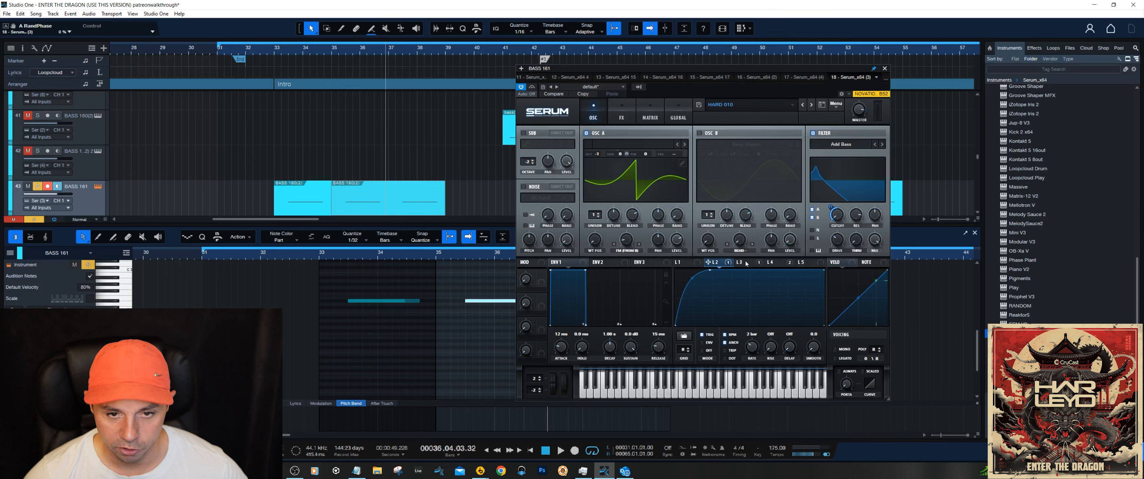
left_click(744, 262)
left_click(777, 263)
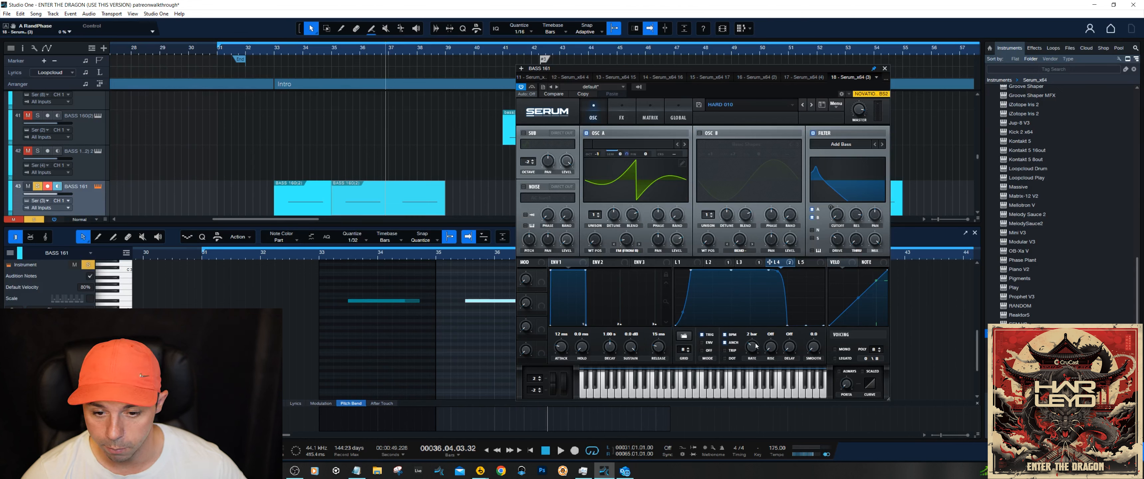
Examine the LFO 4 modulation amounts for FX Fil Freq and A Semi in the matrix, and return to the oscillator page
left_click(681, 115)
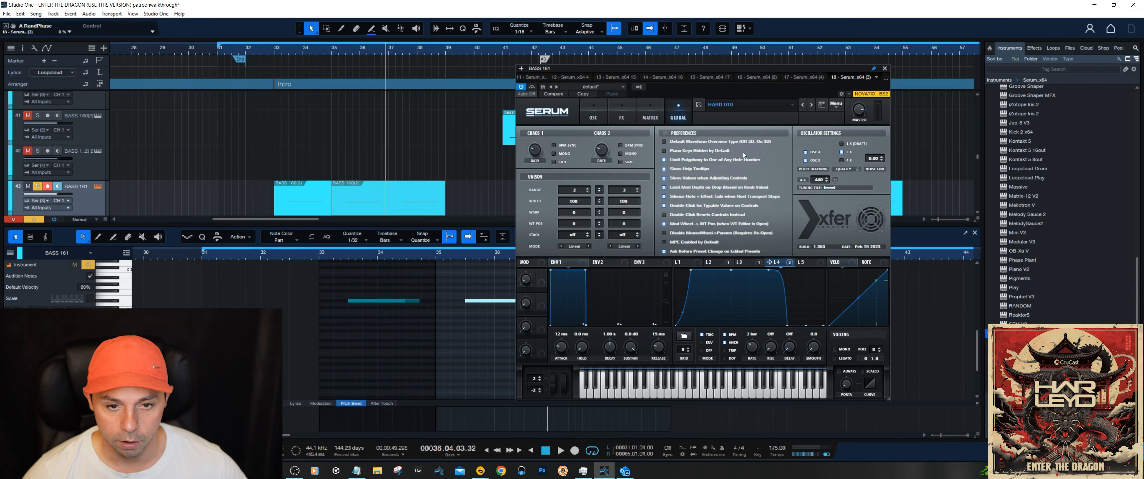
left_click(655, 117)
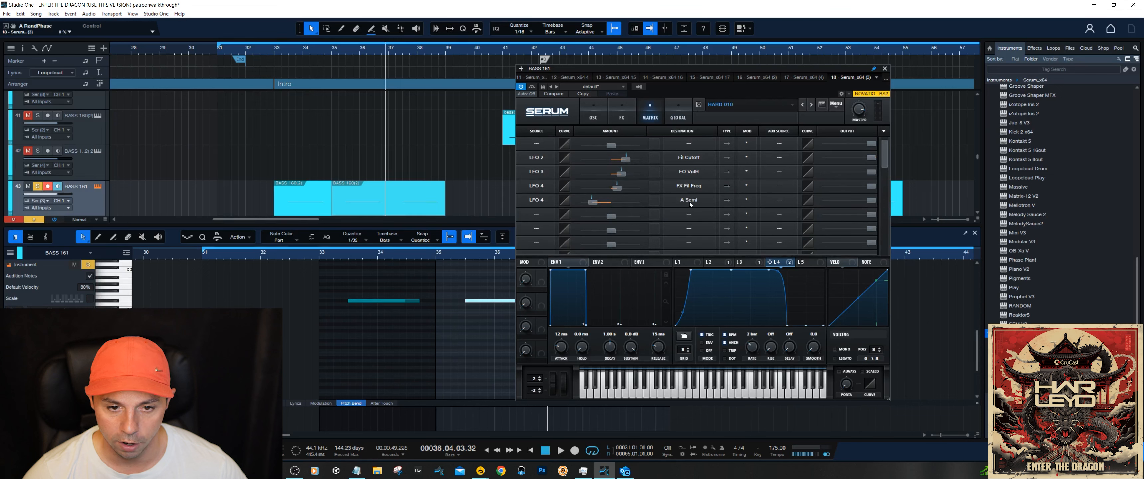
double_click(594, 203)
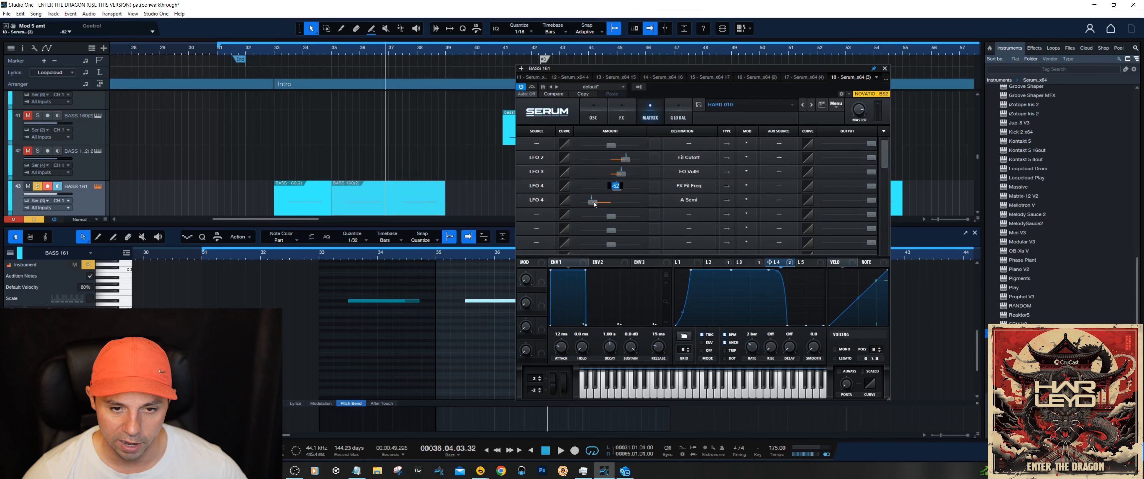
left_click(594, 111)
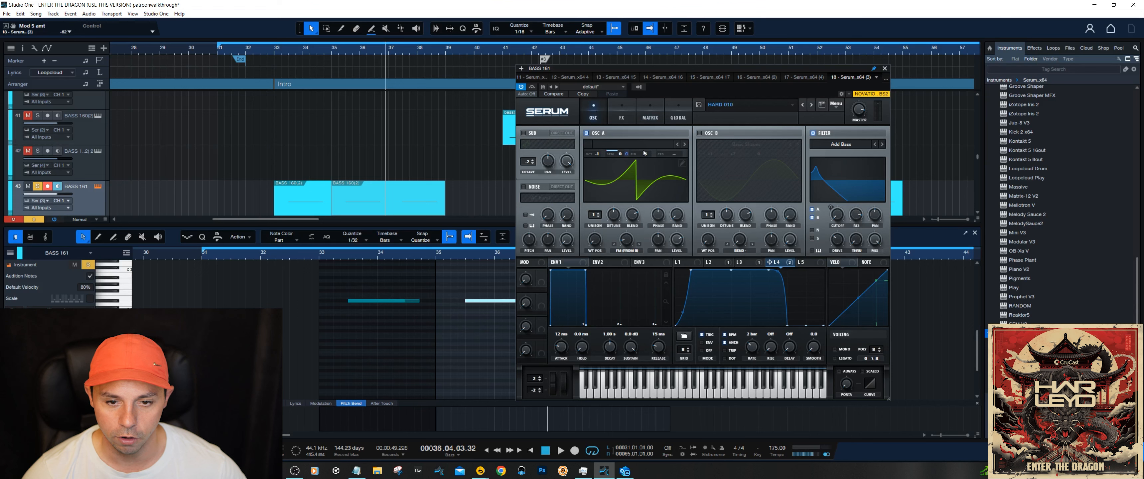
Audition the bass with all LFO 4 destinations bypassed, and activate them again
right_click(763, 263)
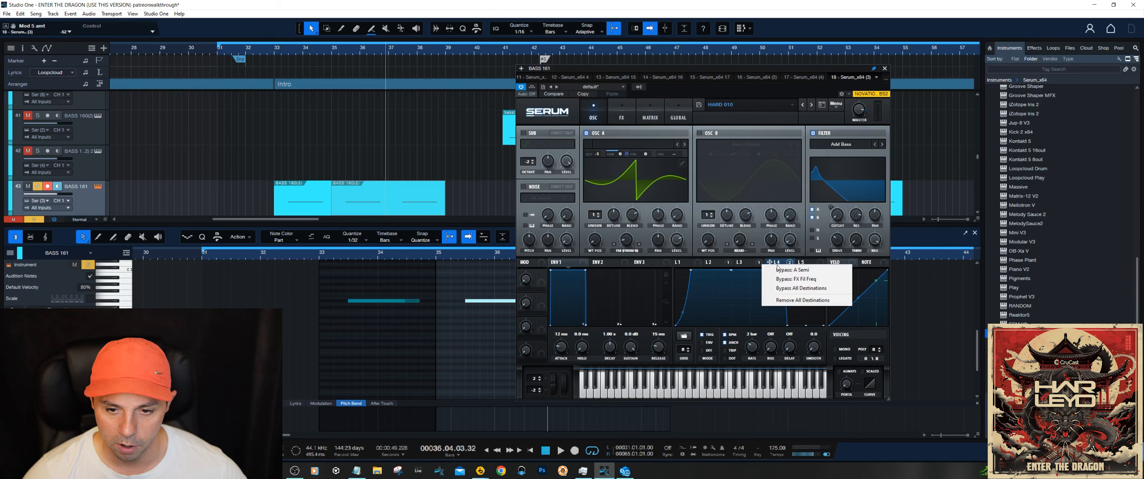
left_click(809, 288)
key("space")
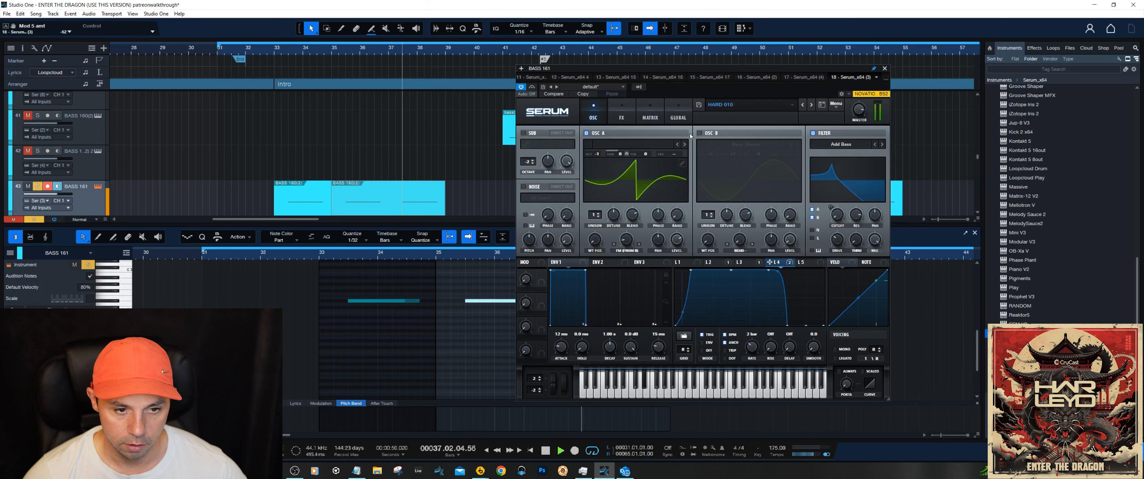
key("space")
right_click(763, 262)
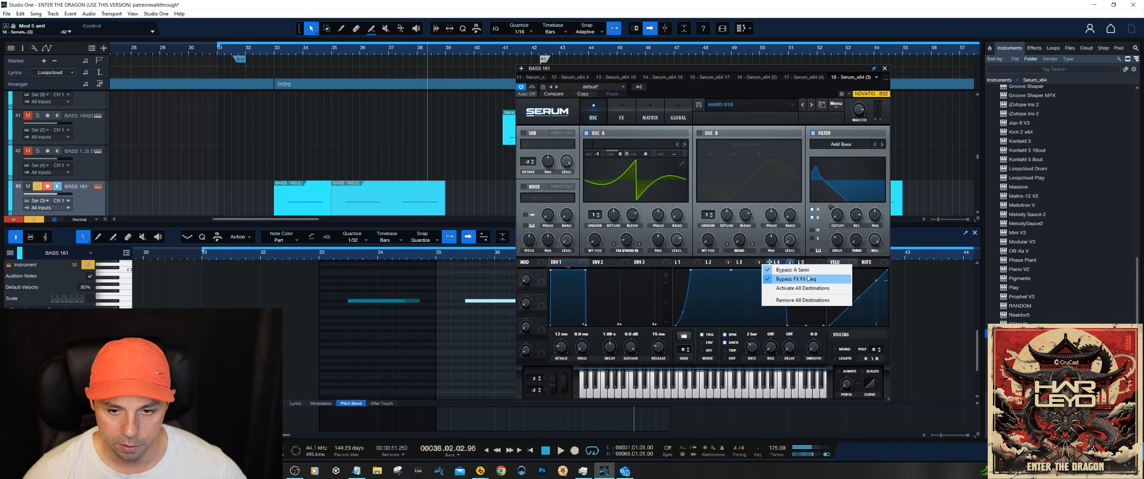
left_click(804, 288)
Replay the bass with LFO 4 active, first from bar 37, beat 3, and again from bar 37, beat 2
left_click(403, 55)
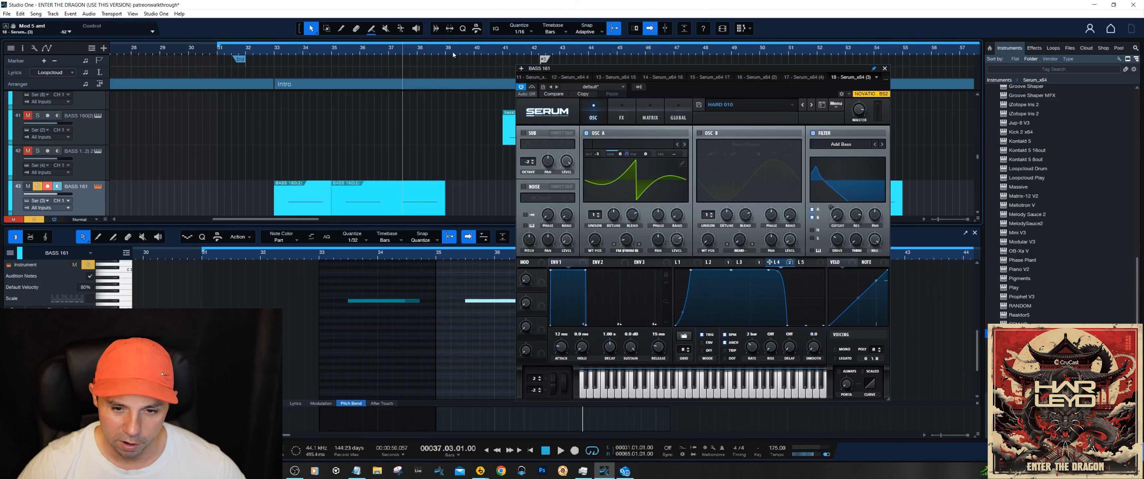
key("space")
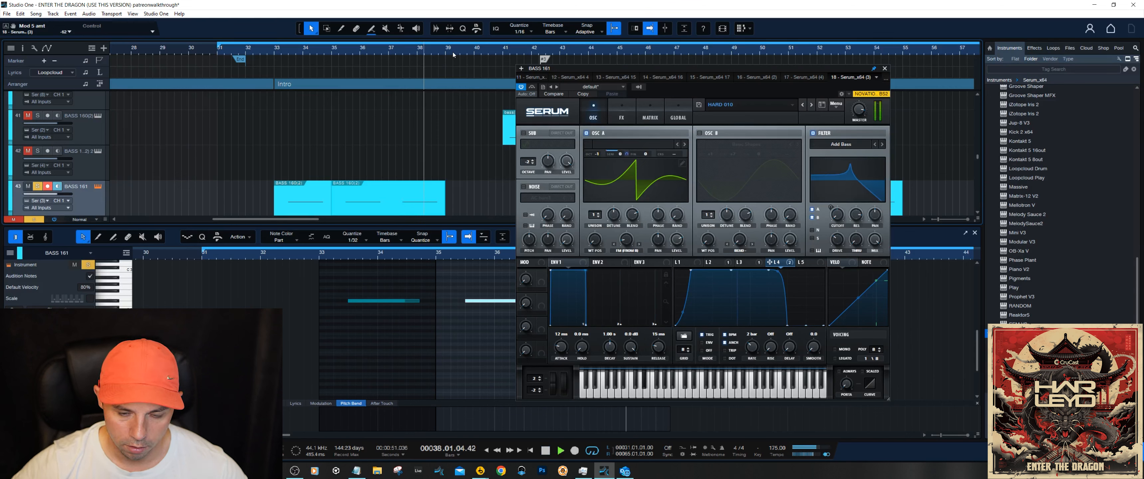
key("space")
left_click(395, 50)
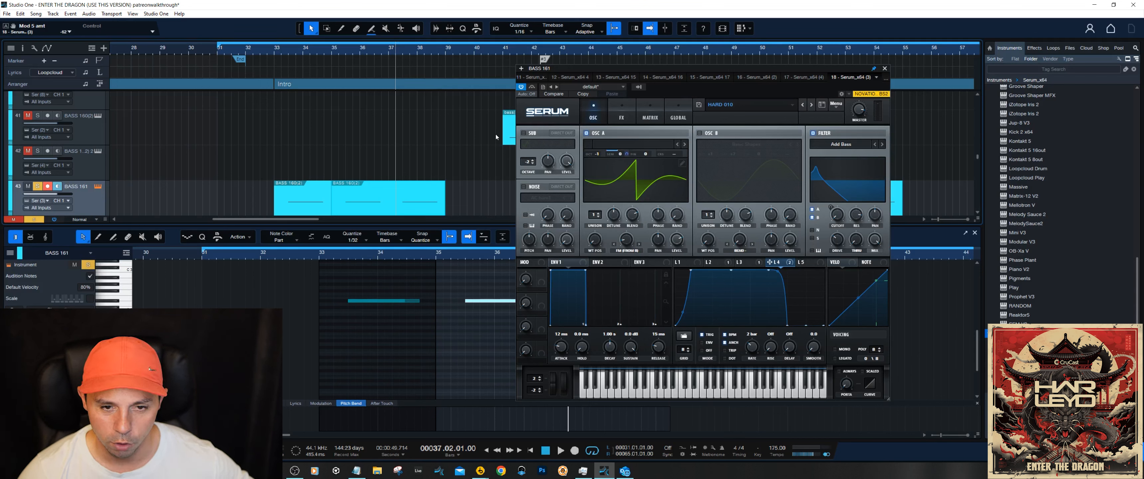
key("space")
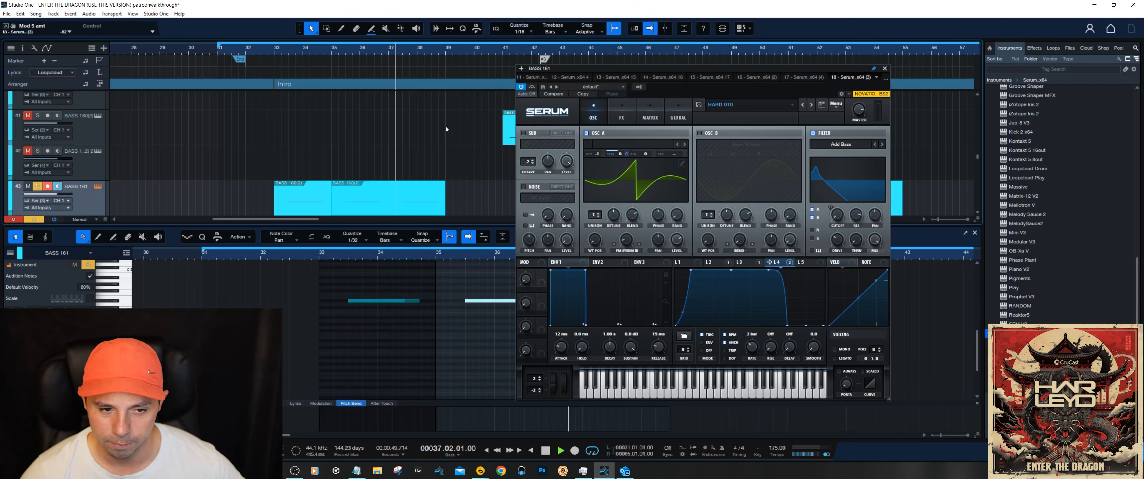
key("space")
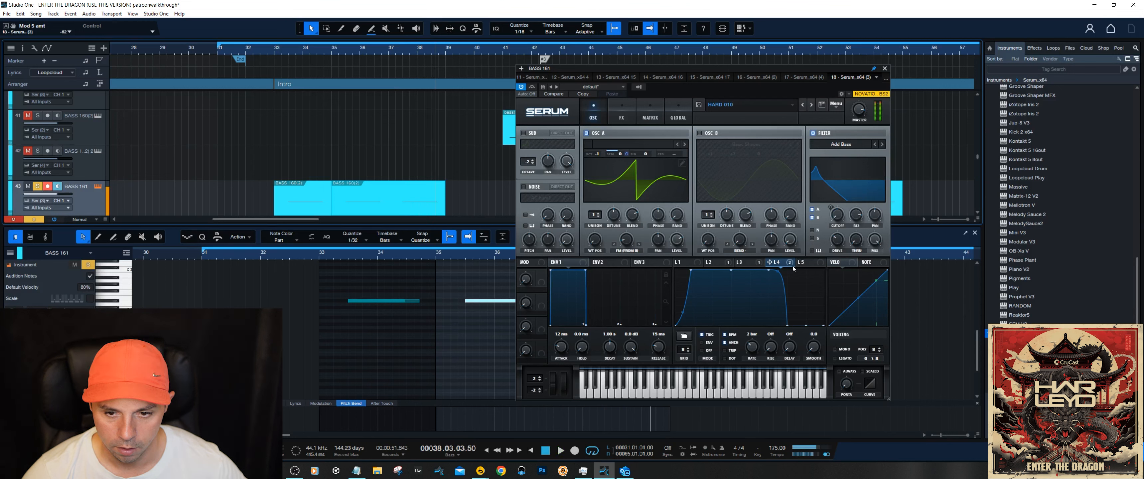
Bypass all LFO 4 destinations again, replay the bass from bar 37 for comparison, and reactivate them
right_click(770, 262)
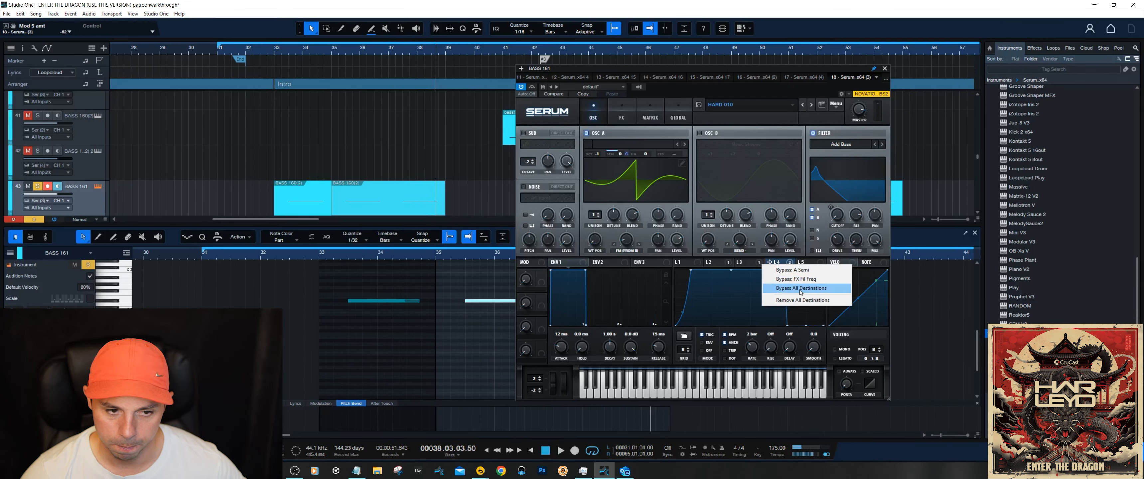
left_click(810, 288)
left_click(400, 53)
key("space")
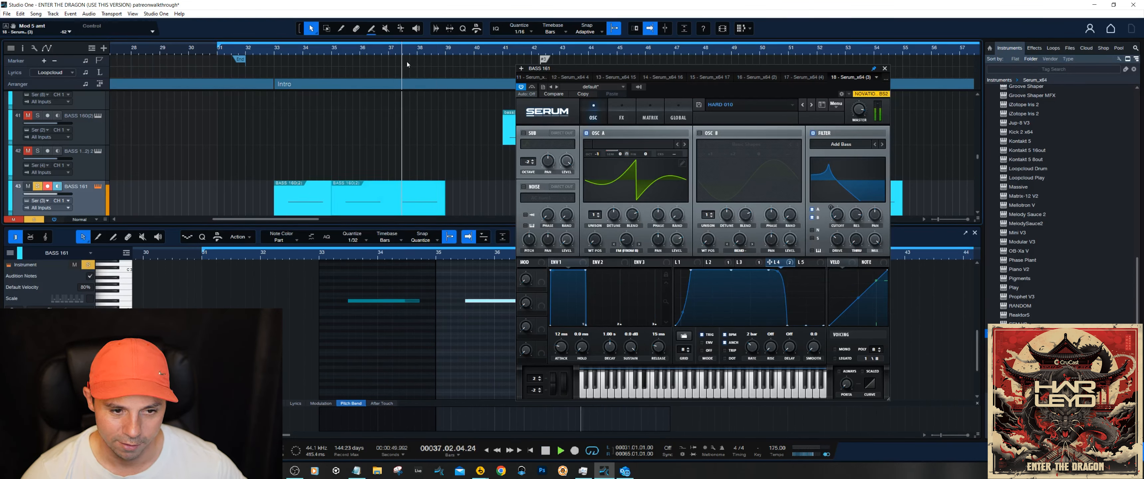
right_click(769, 263)
left_click(808, 288)
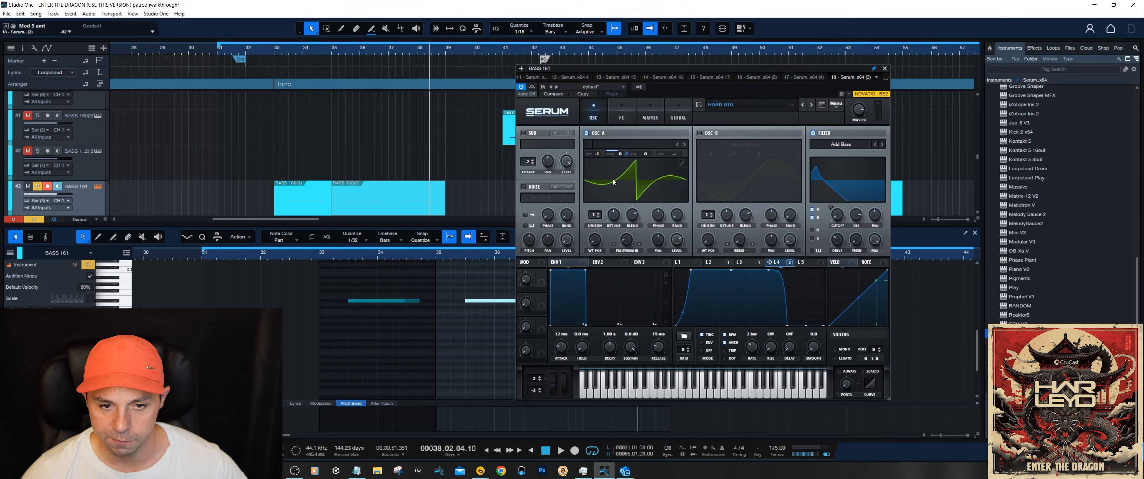
Inspect the filter cutoff, the LFO 2 shape and the LFO 2 depth on Fil Cutoff in the matrix, and return to the oscillator page
left_click(838, 217)
left_click(726, 265)
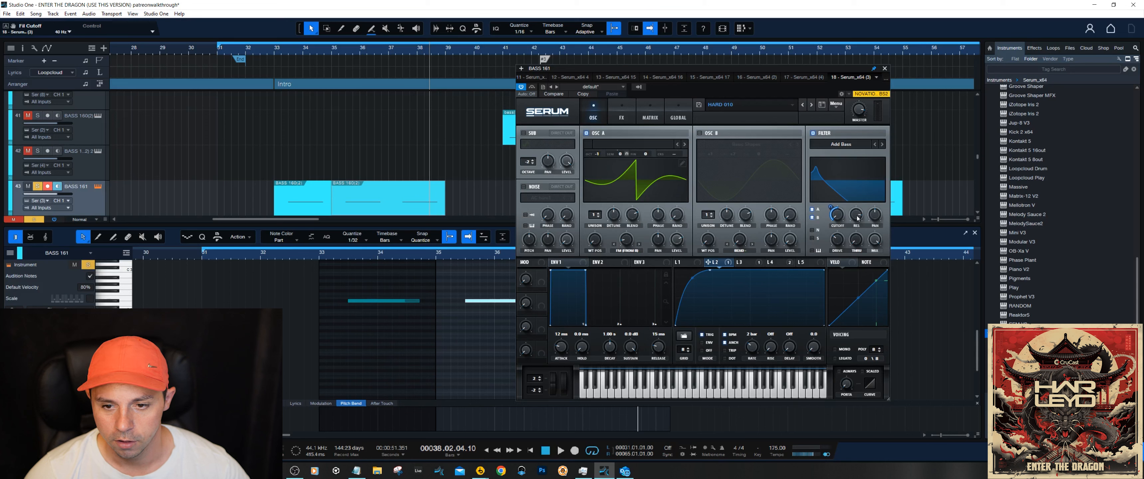
mouse_move(840, 219)
left_click(656, 111)
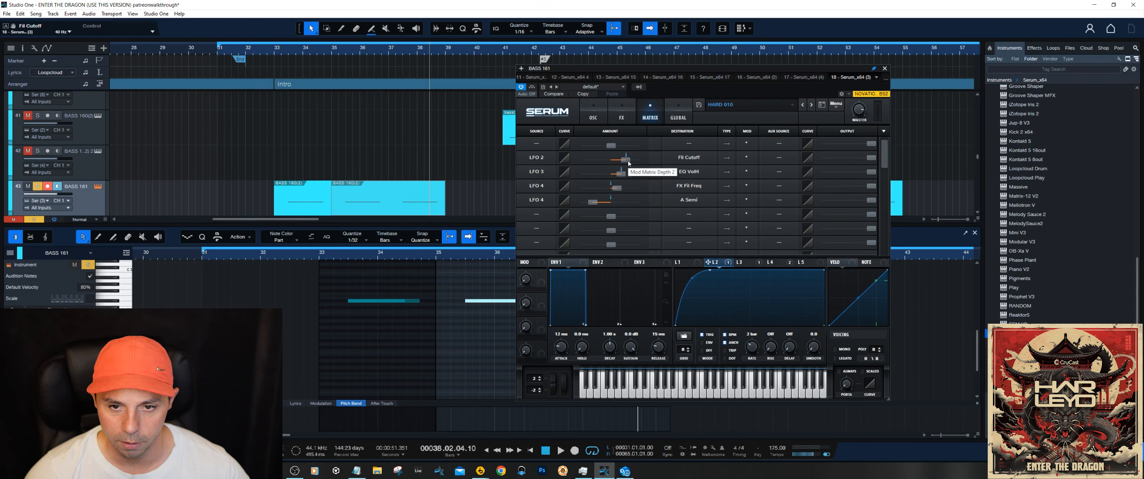
left_click(594, 113)
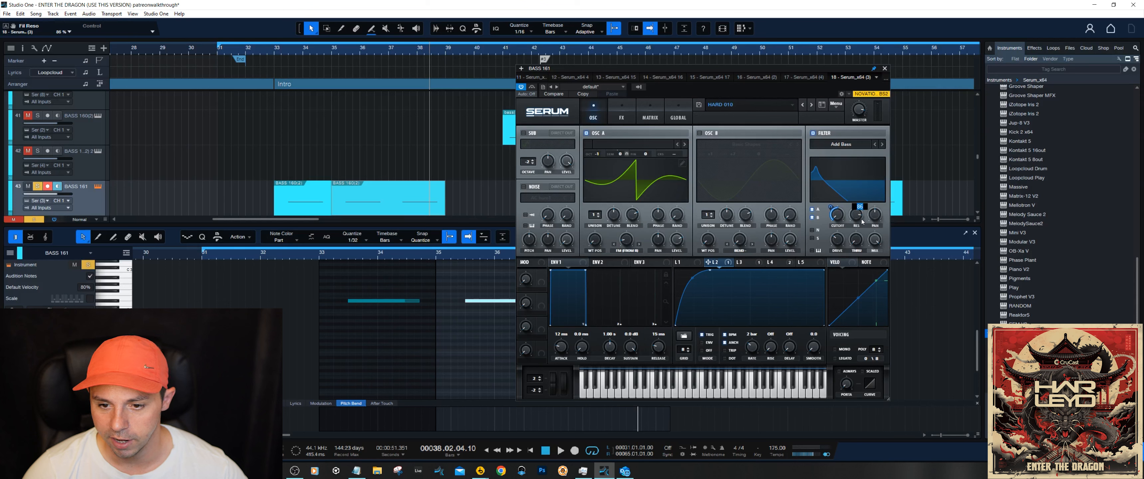
Check the filter's resonance, drive, mix and THRU settings
mouse_move(840, 243)
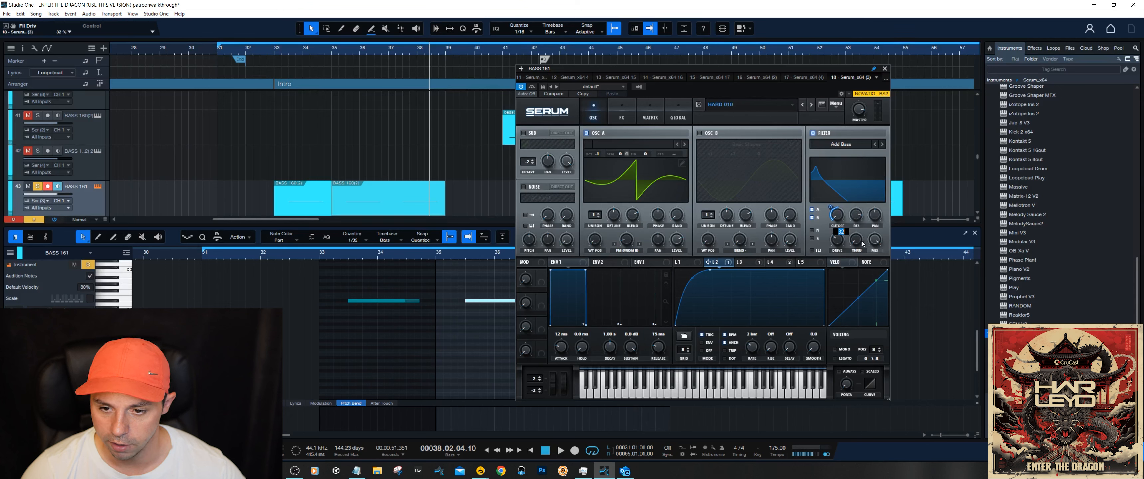
mouse_move(878, 242)
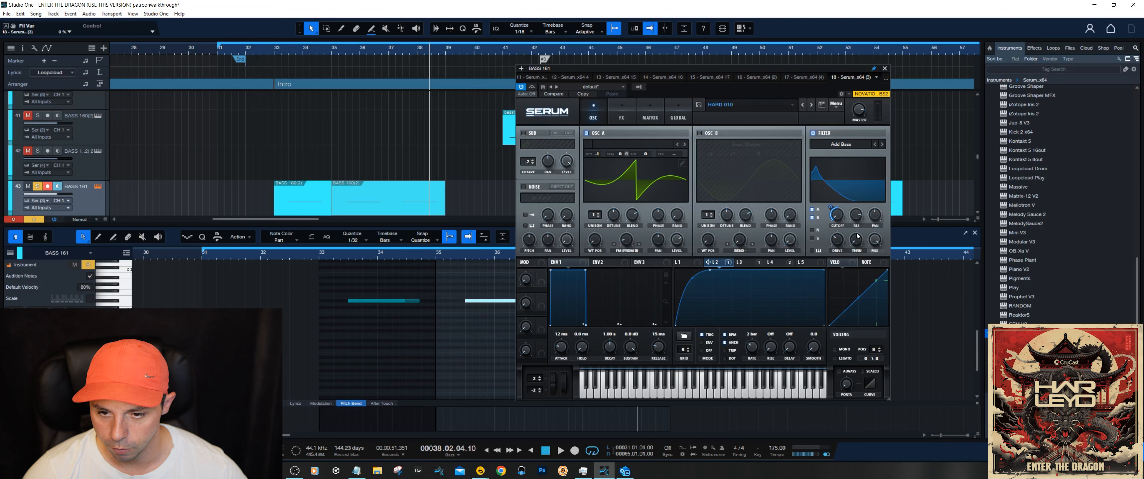
left_click_drag(856, 240, 857, 238)
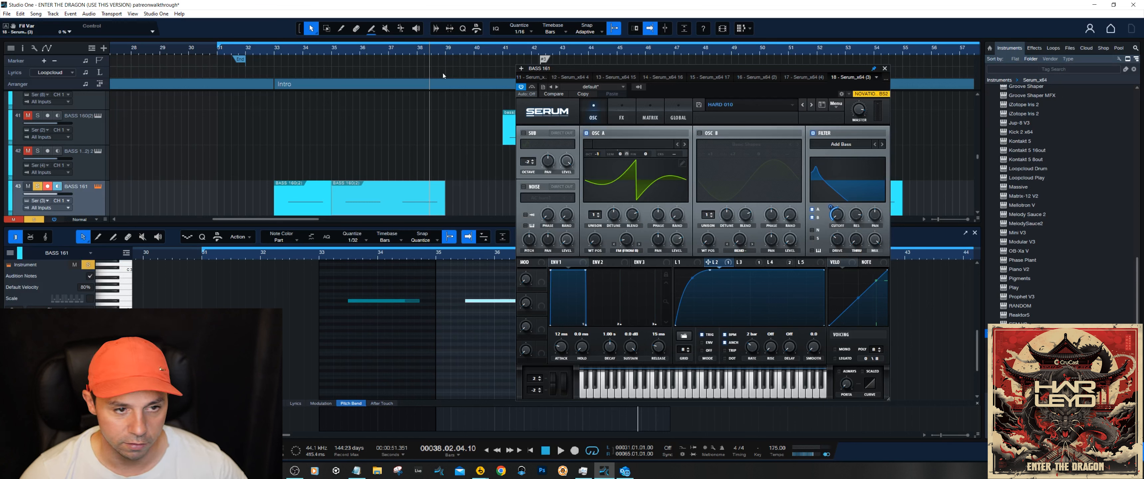
Replay the bass from bar 33 with only oscillator A and the filter active
left_click(274, 53)
key("space")
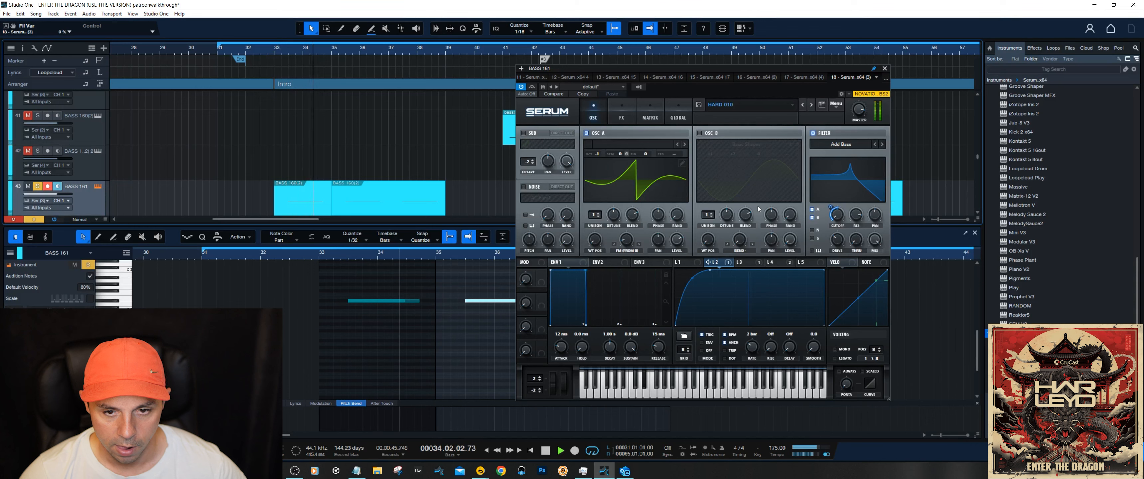
key("space")
Turn on oscillator B, check oscillator A's FM warp amount, and replay the bass from bar 33, beat 3
left_click(709, 134)
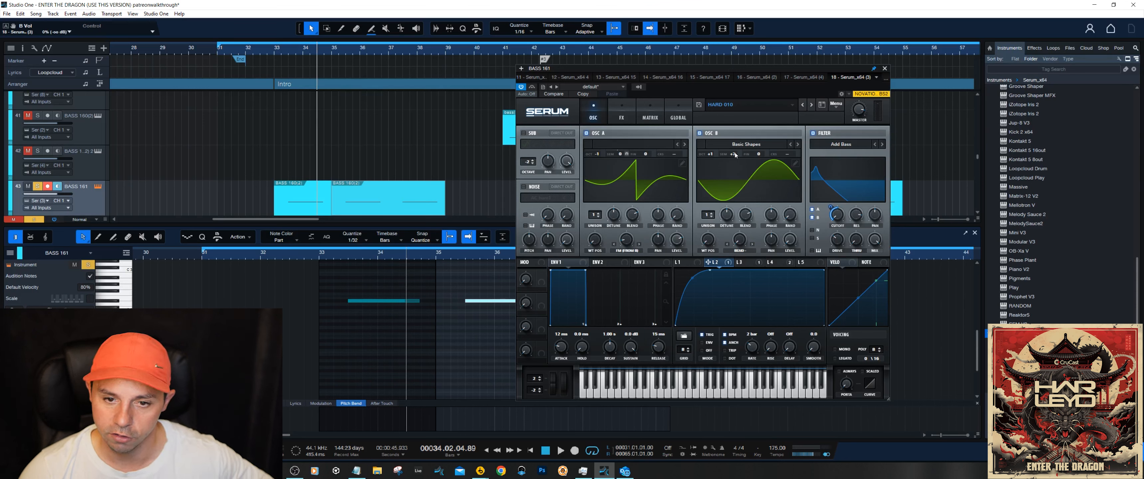
left_click(628, 239)
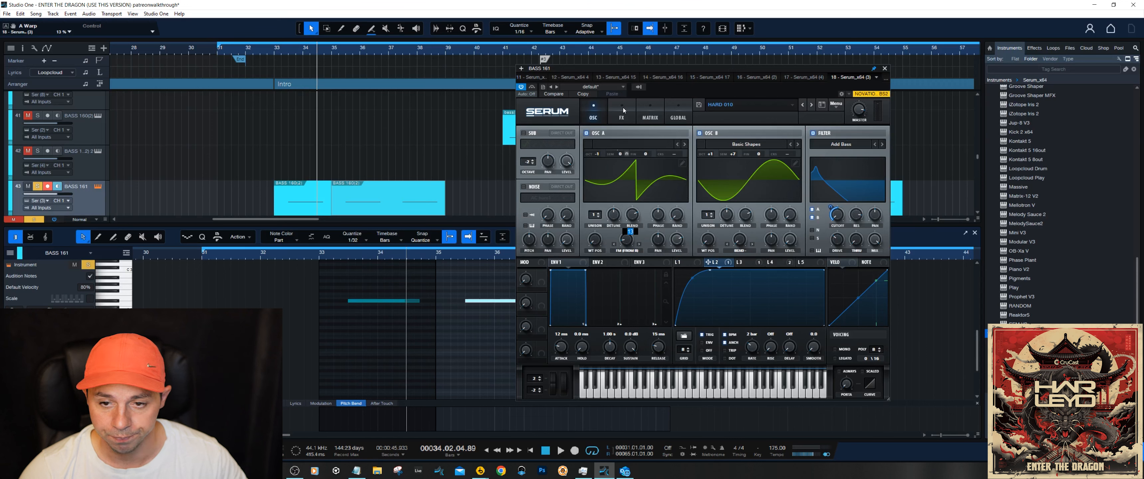
left_click(287, 51)
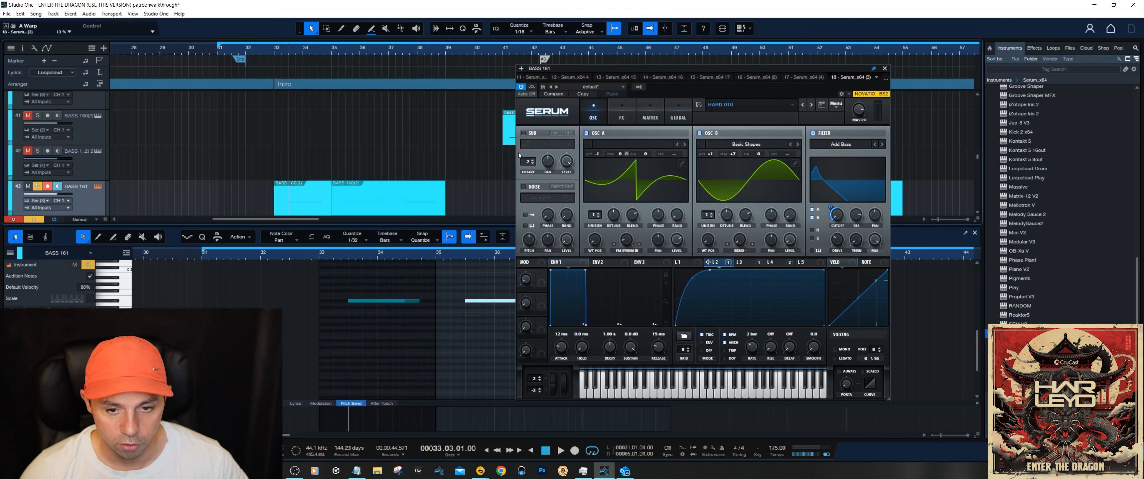
key("space")
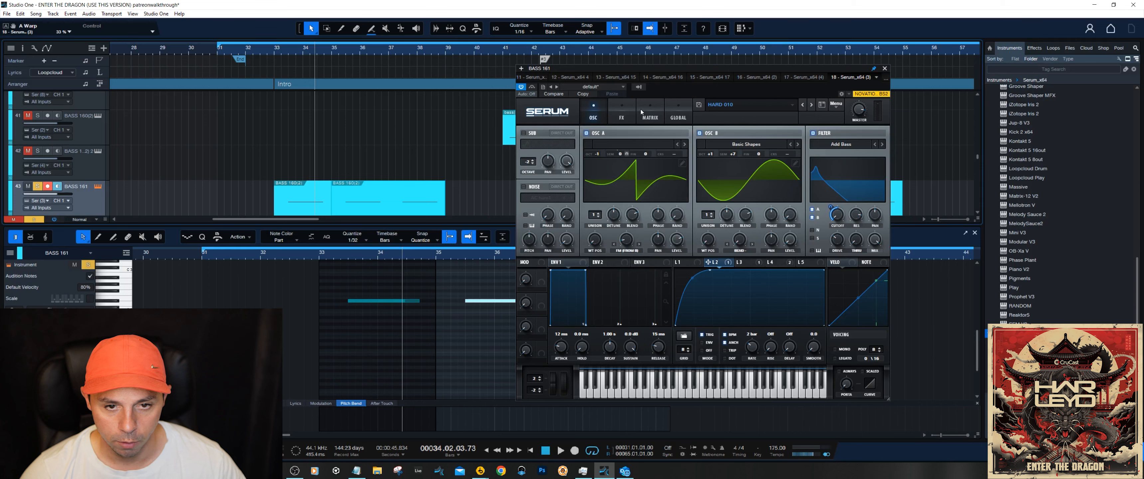
Turn on the compressor in the Serum effects rack and replay the bass from bar 33
left_click(622, 111)
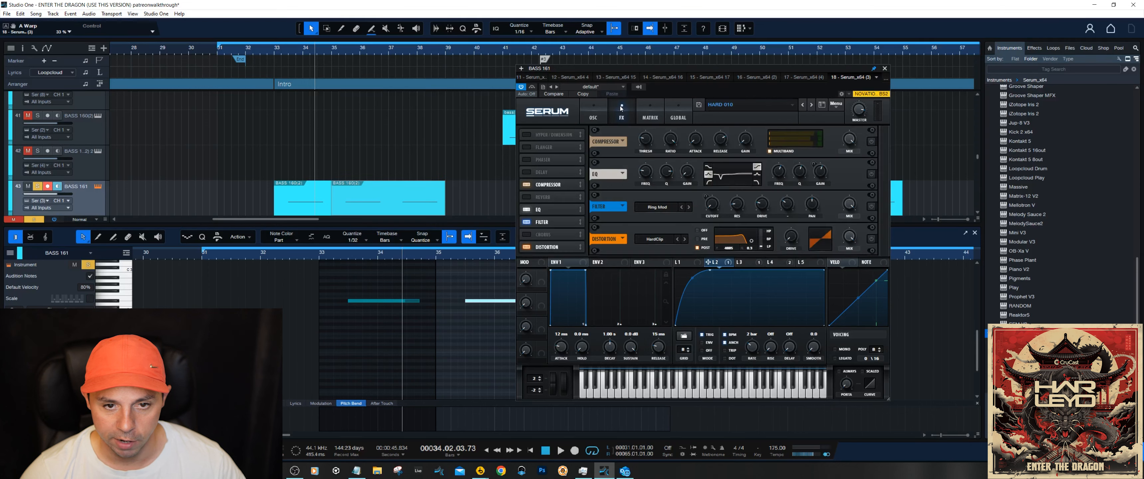
left_click(871, 142)
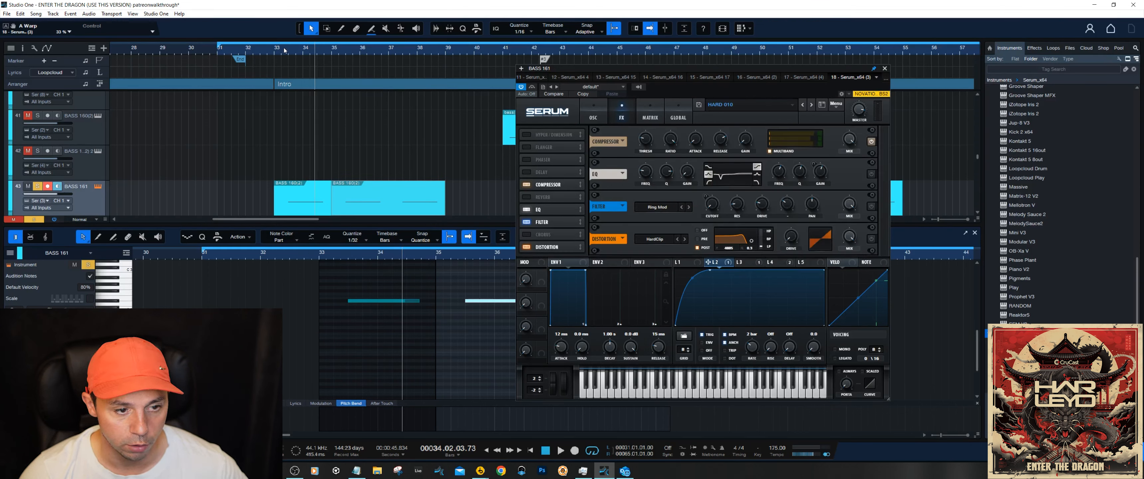
key("space")
key("space")
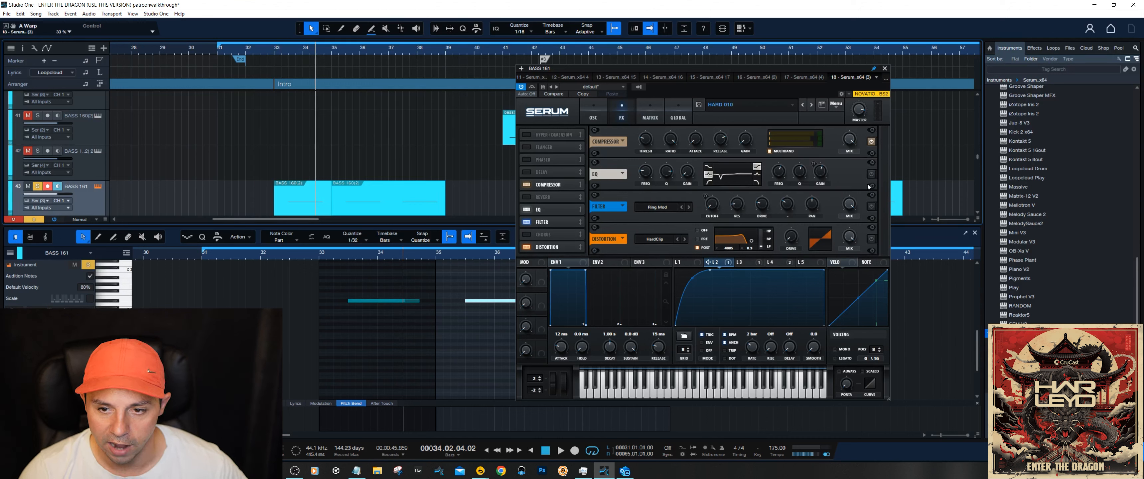
Turn on the EQ effect and check the frequency, Q and gain settings of its low and high bands
left_click(873, 174)
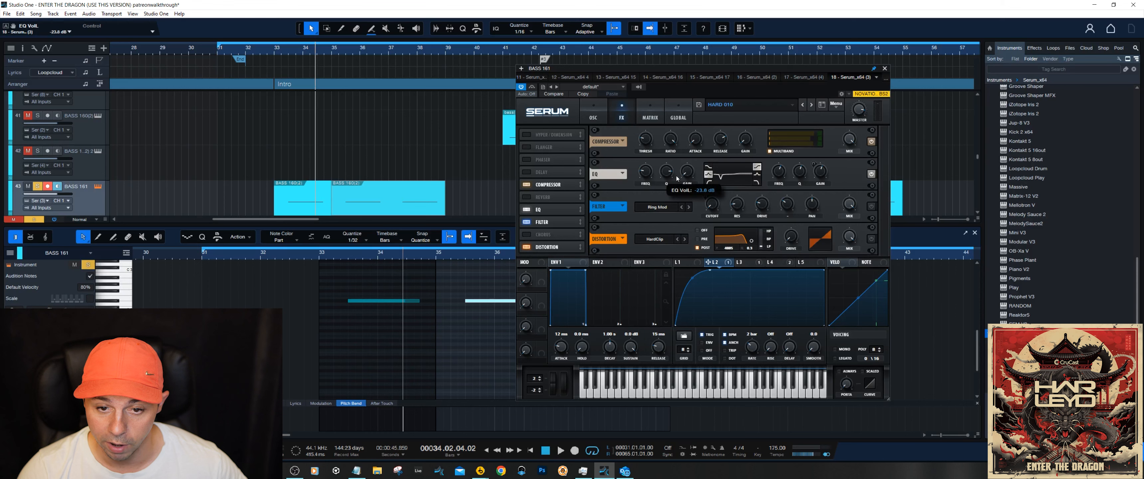
mouse_move(666, 175)
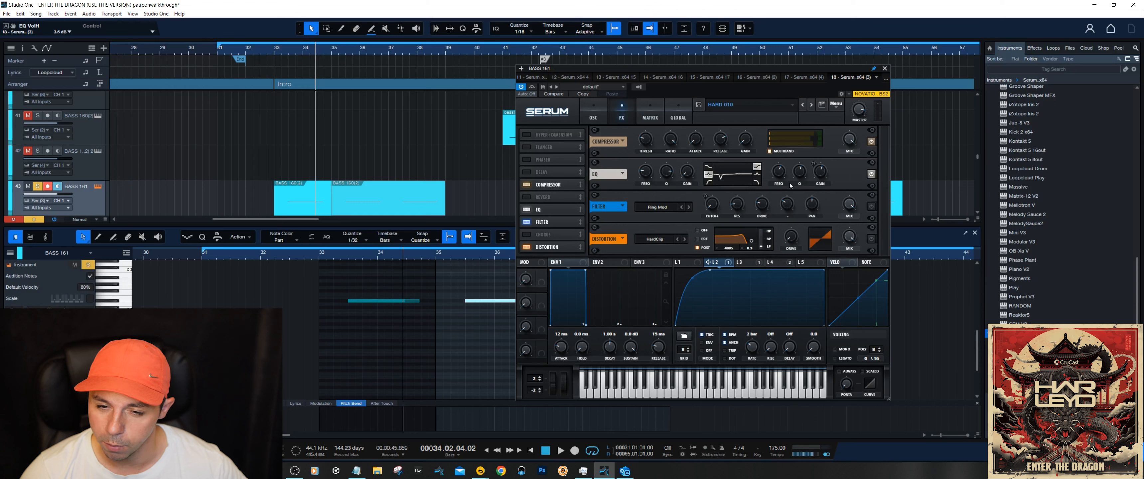
double_click(780, 170)
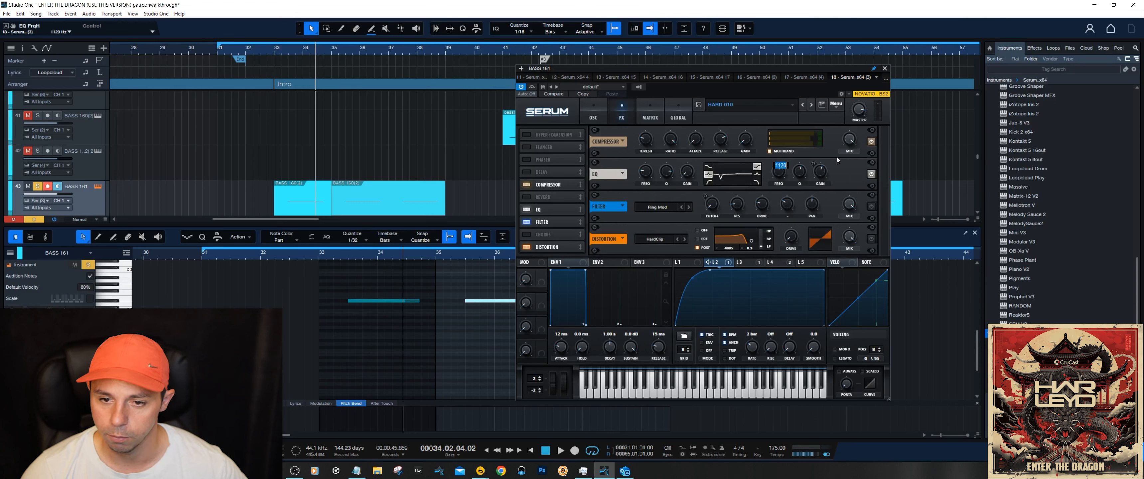
left_click(838, 170)
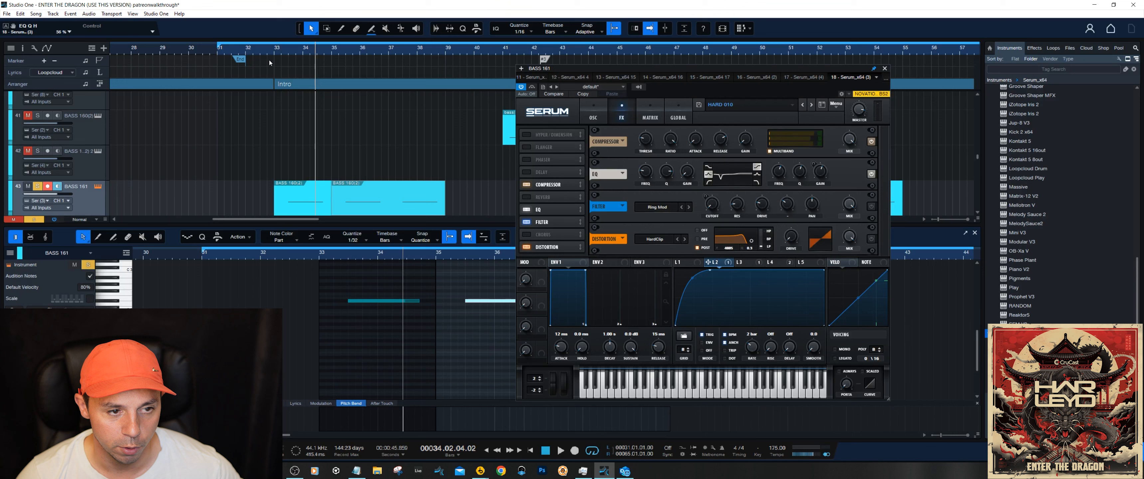
Replay the bass from bar 33, beat 3, to hear the EQ with the compressor
left_click(289, 53)
key("space")
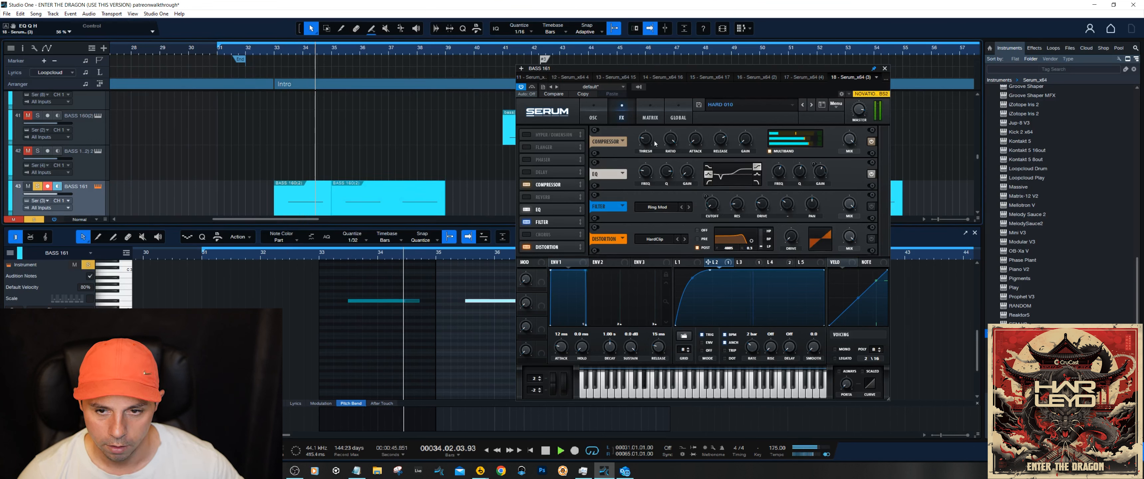
key("space")
Inspect LFO 3 and its modulation amount on EQ VolH in the matrix, and return to the oscillator page
left_click(745, 262)
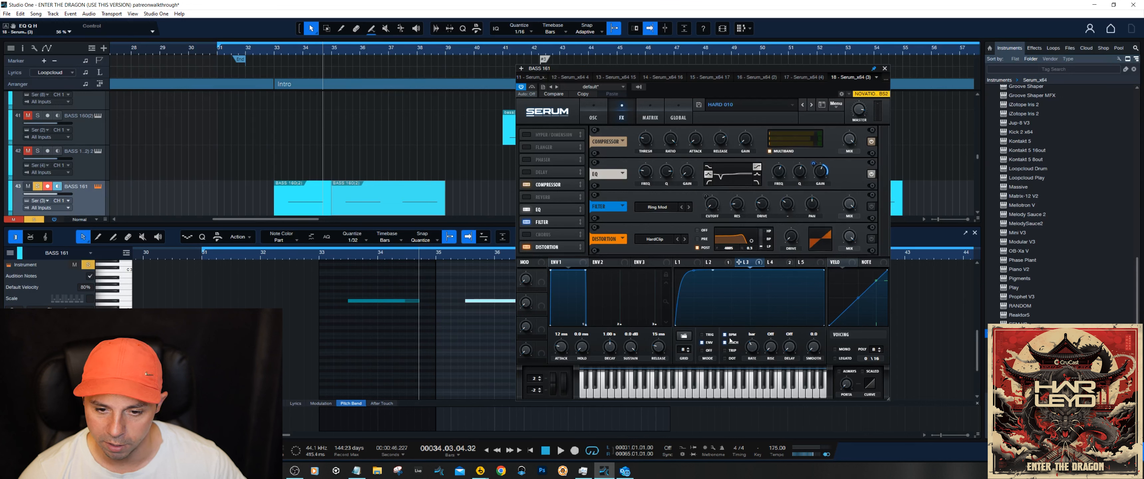
left_click(650, 114)
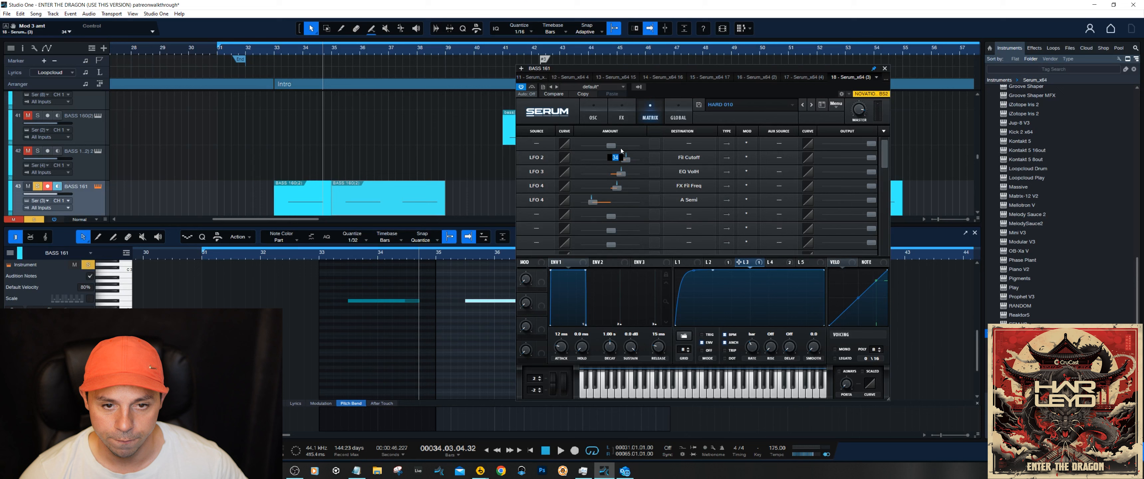
left_click(603, 114)
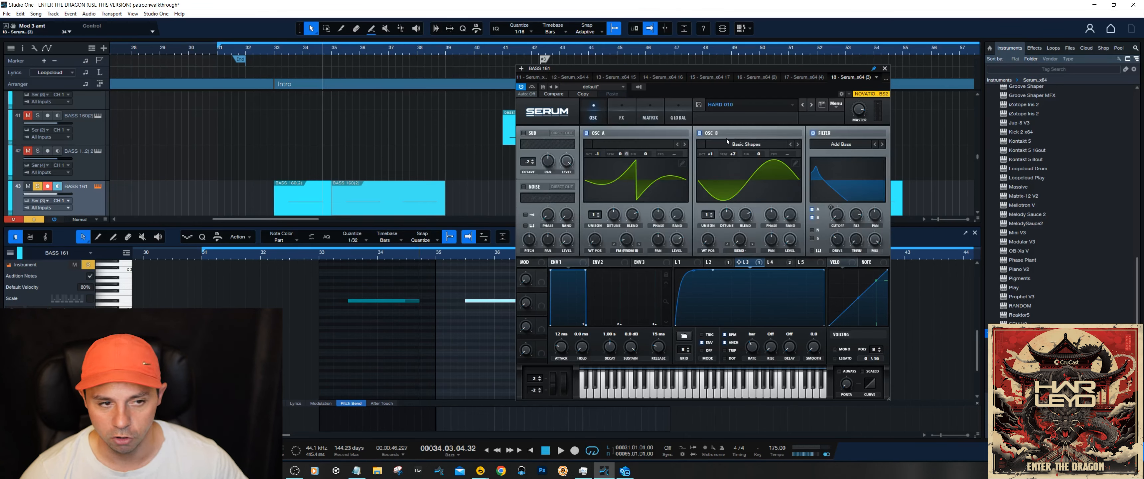
Replay the bass from bar 33, beat 2, with the LFO 3 EQ modulation
key("space")
left_click(283, 51)
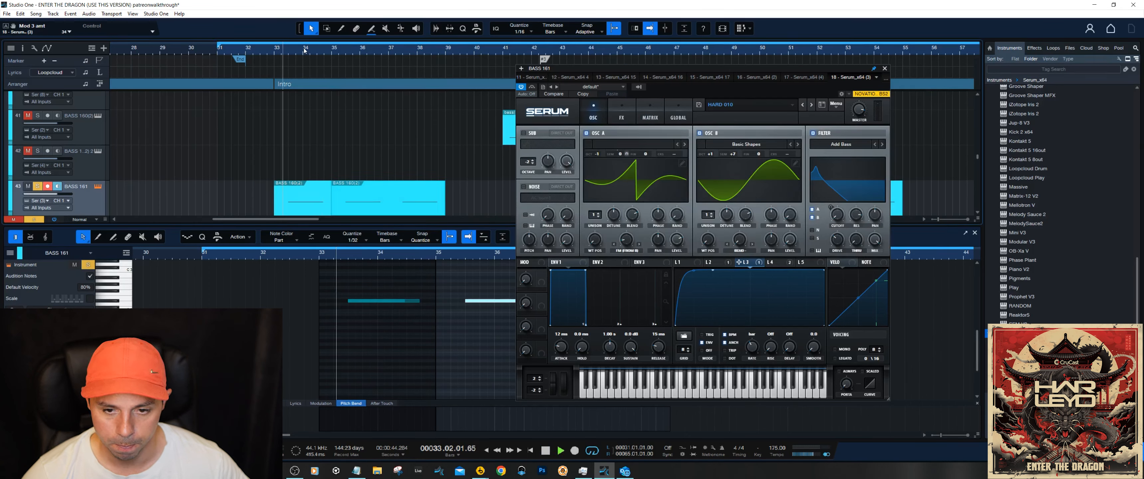
key("space")
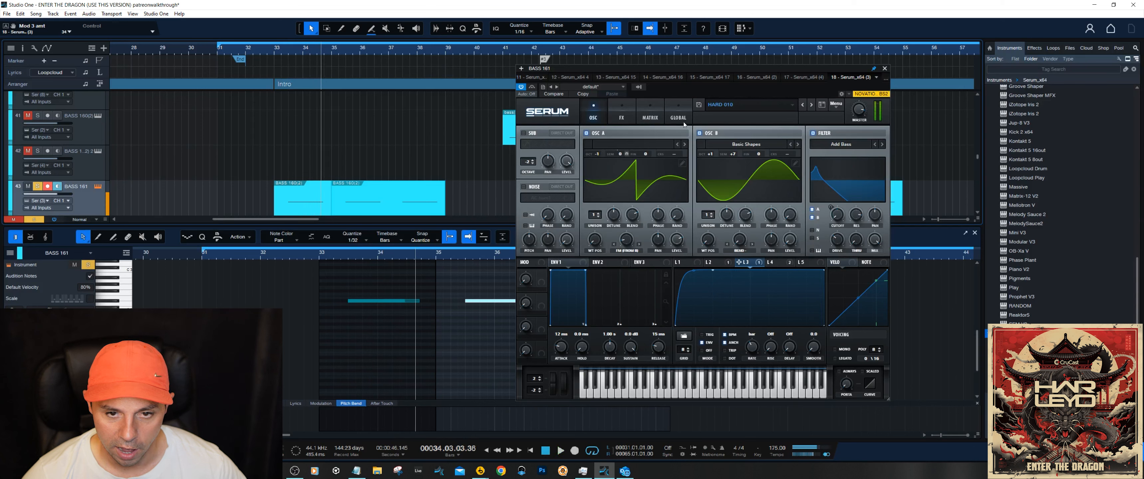
Turn on the HardClip distortion in the effects rack and replay the bass from bar 33, beat 1
left_click(621, 115)
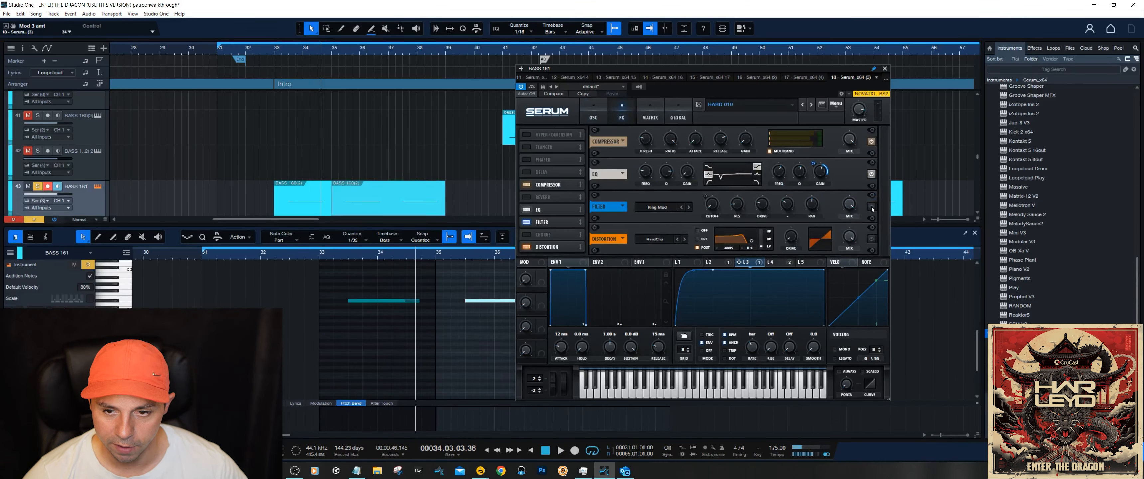
left_click(872, 239)
key("space")
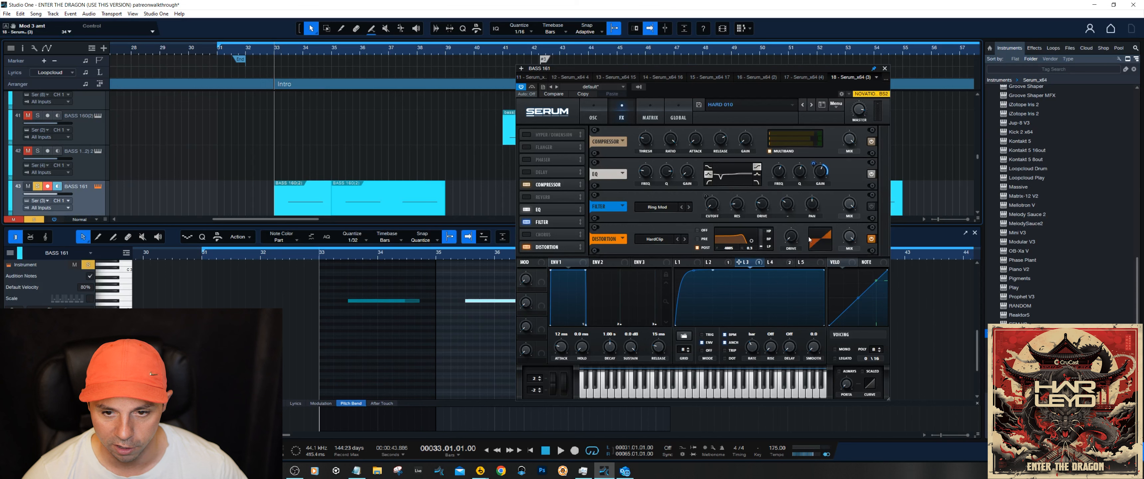
key("space")
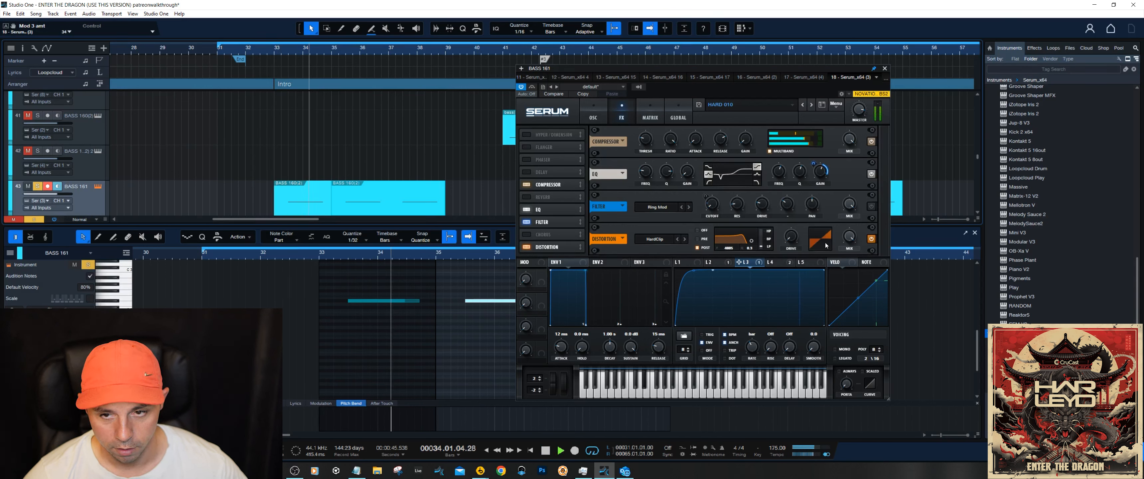
key("space")
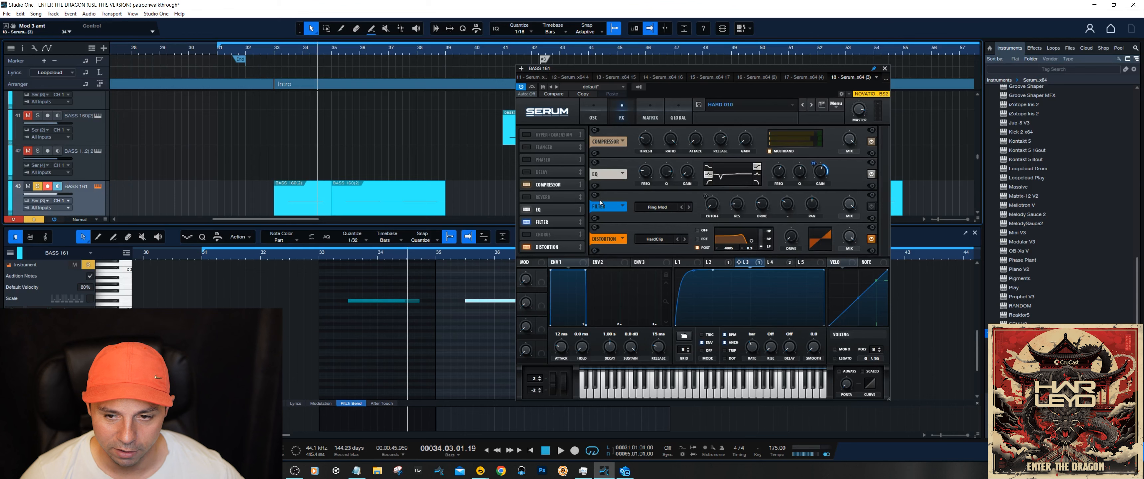
Turn on the Ring Mod filter effect, check its cutoff, and replay the bass from bar 33, beat 3
left_click(872, 207)
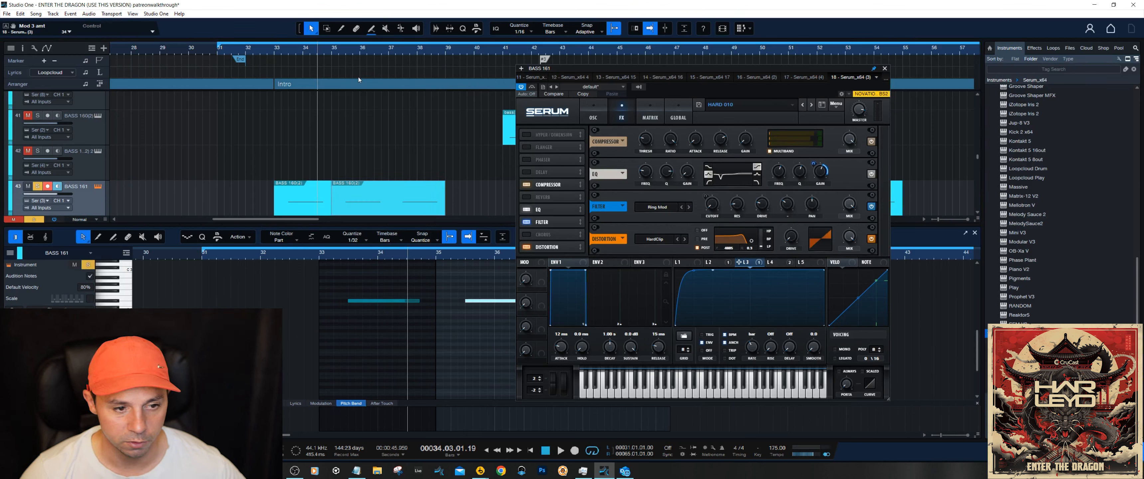
left_click(294, 54)
scroll(348, 129, "down", 1)
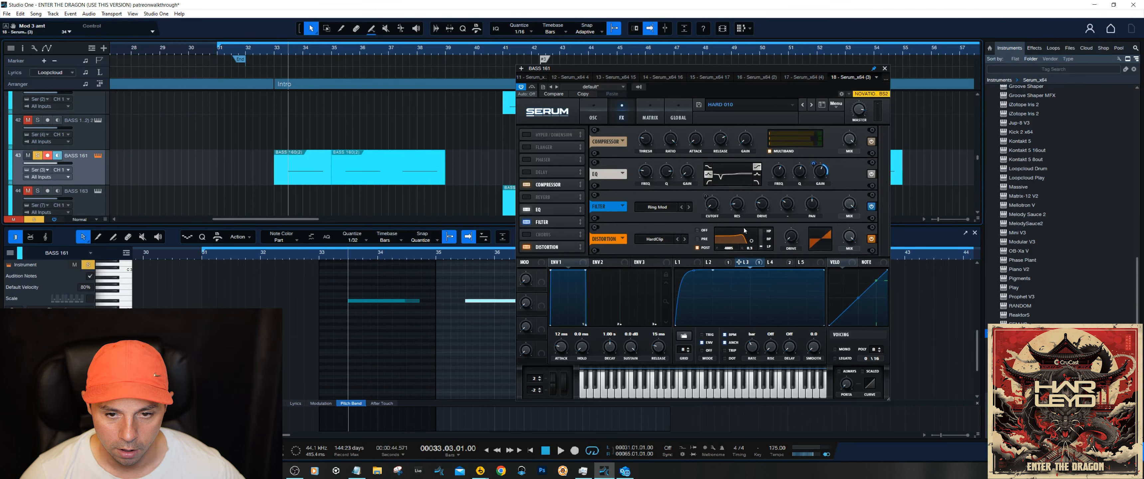
mouse_move(715, 210)
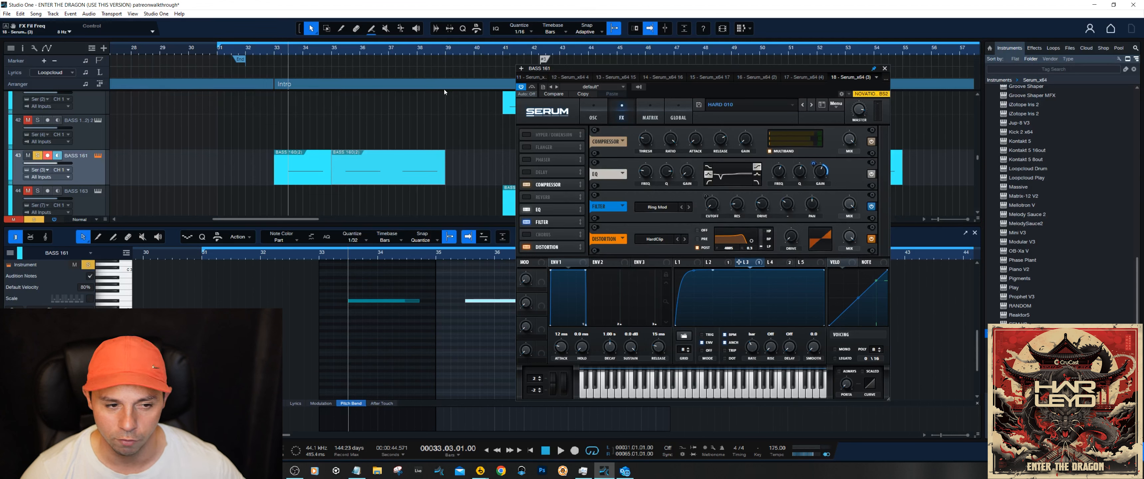
key("space")
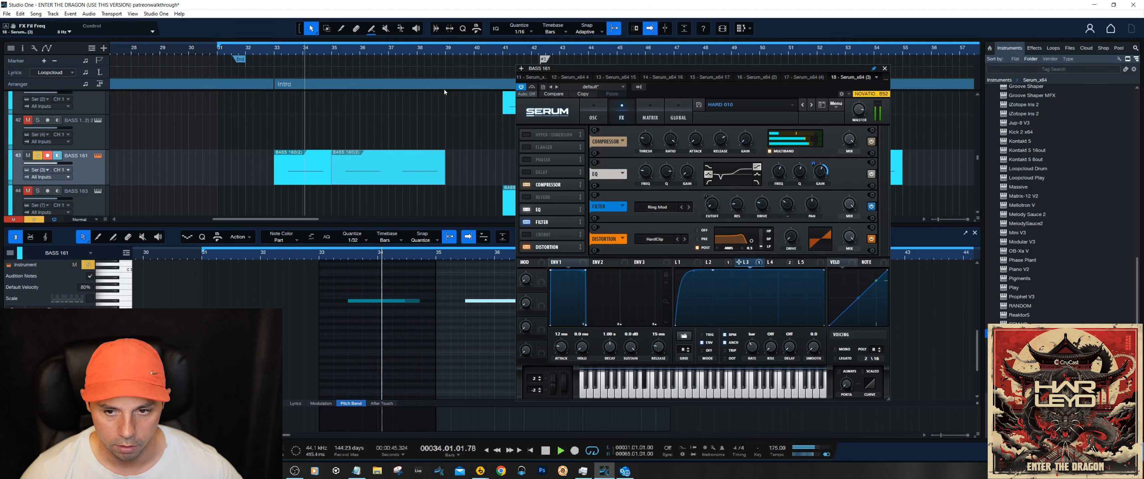
key("space")
Inspect the LFO 4 shape and its matrix assignments, and return to the effects rack
left_click(772, 262)
left_click(593, 116)
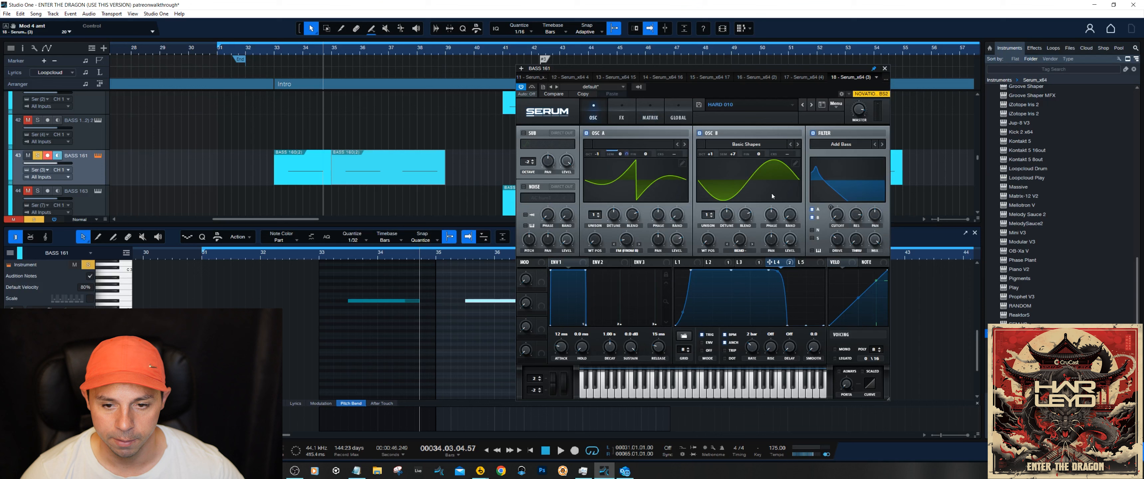
left_click(650, 116)
left_click(633, 115)
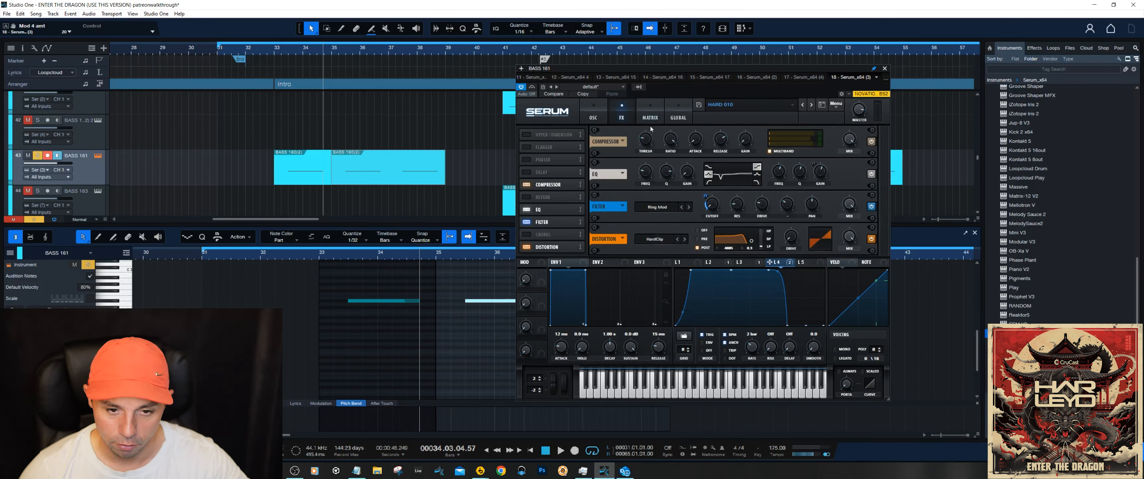
Check the Ring Mod filter's resonance and drive, and replay the bass from bar 33, beat 2
left_click(281, 58)
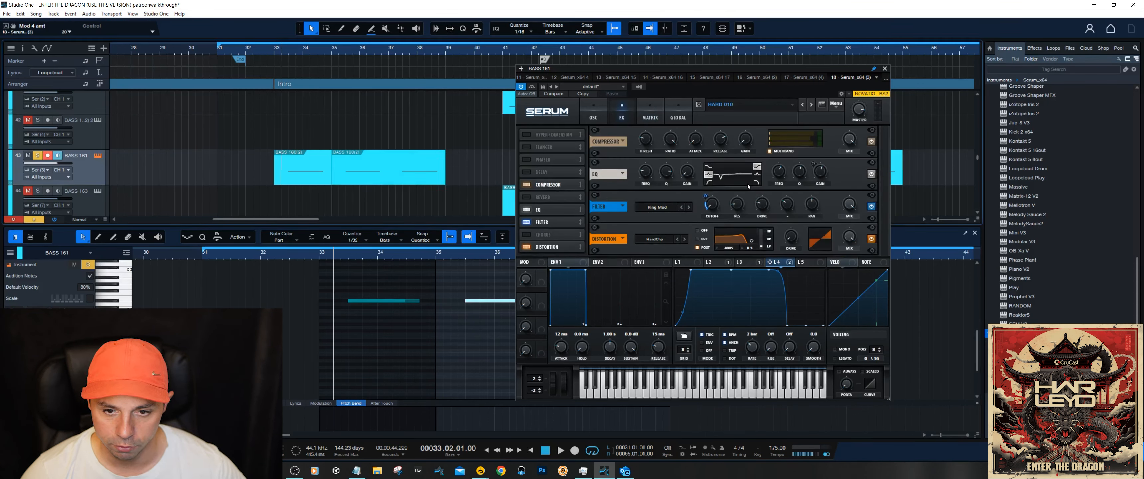
left_click(735, 208)
double_click(764, 207)
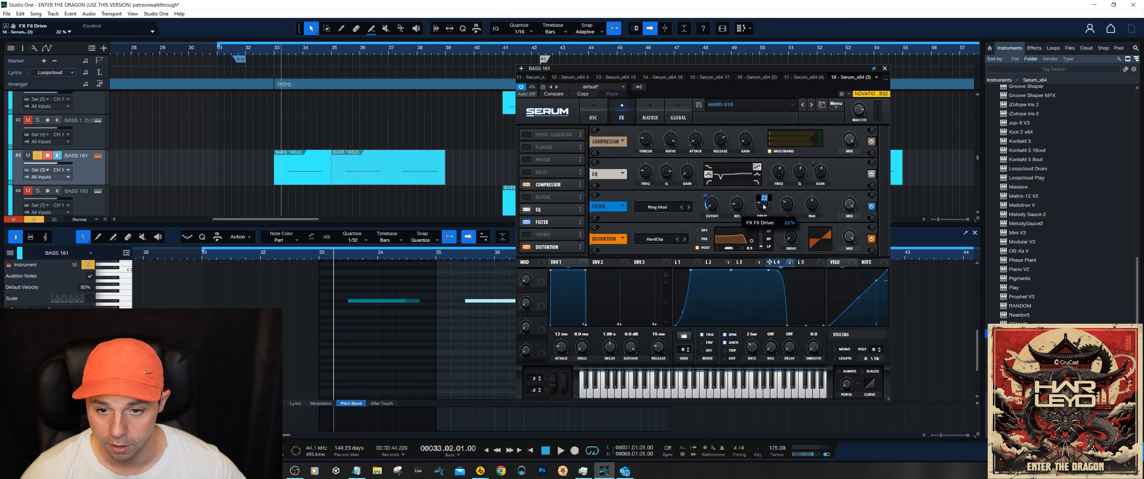
left_click(734, 205)
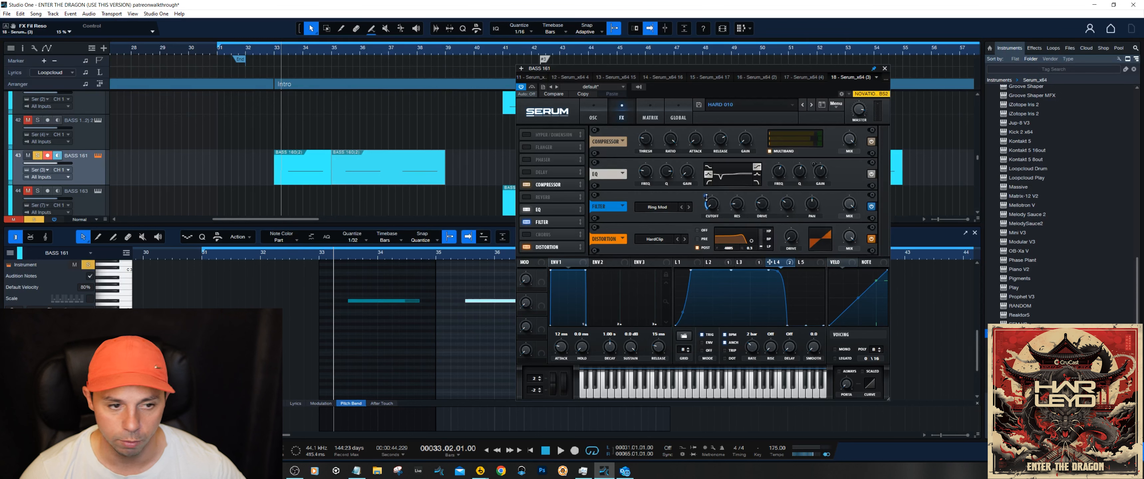
key("space")
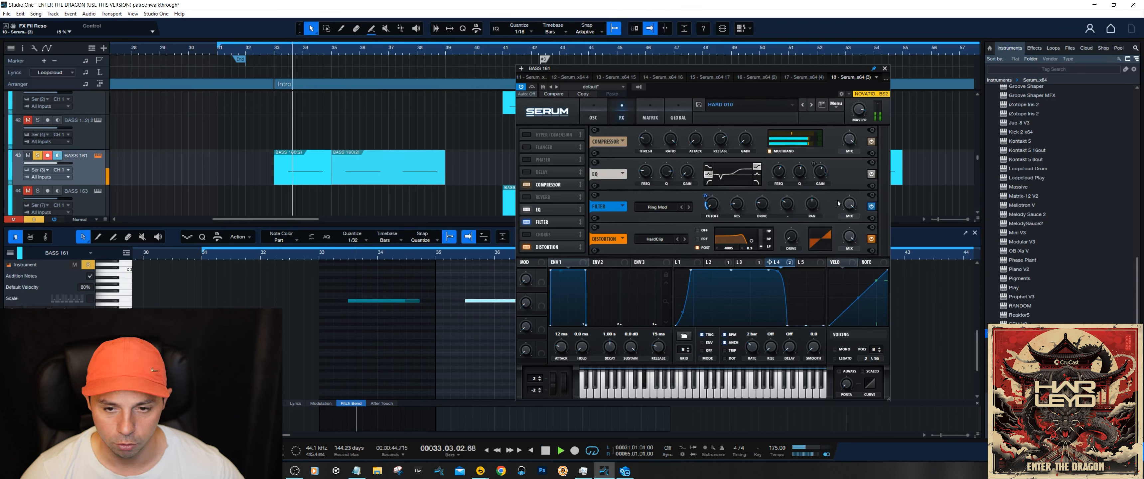
key("space")
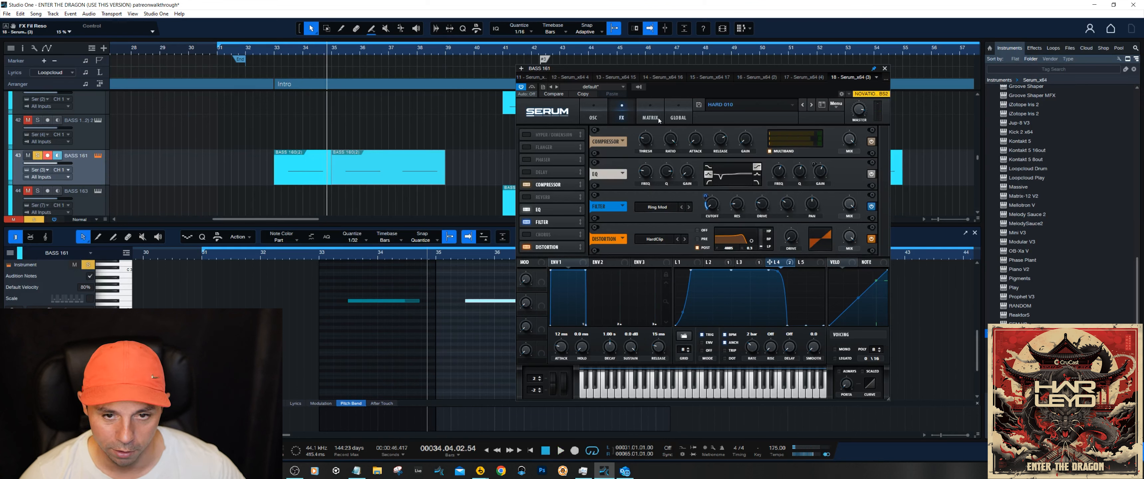
Check the Ring Mod filter's cutoff in the effects rack and replay the bass from bar 33
left_click(711, 208)
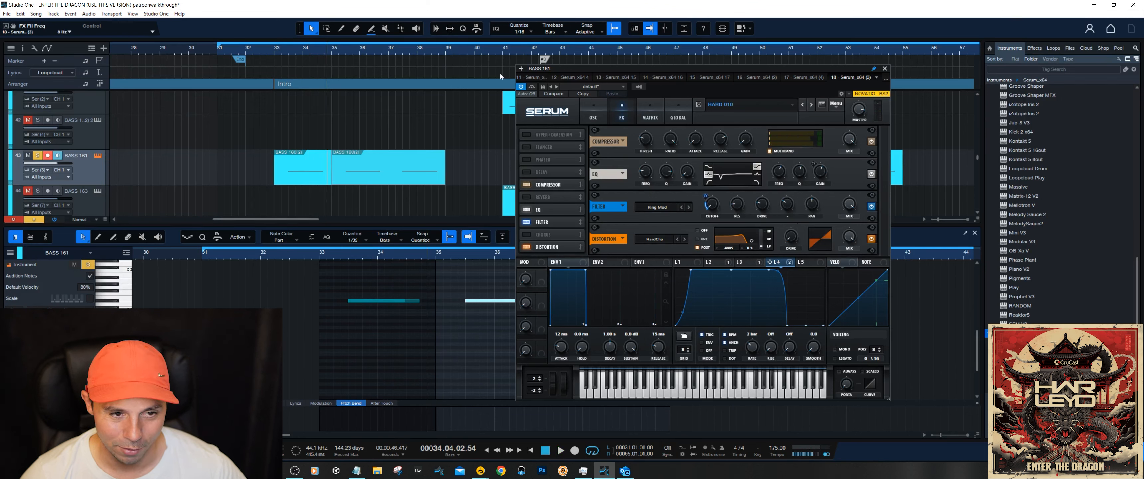
left_click(314, 54)
key("space")
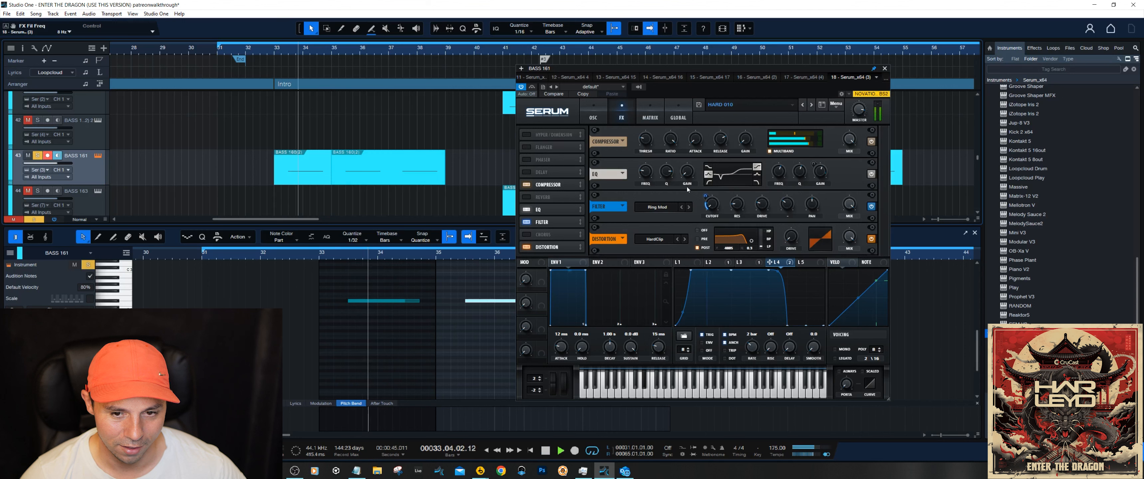
key("space")
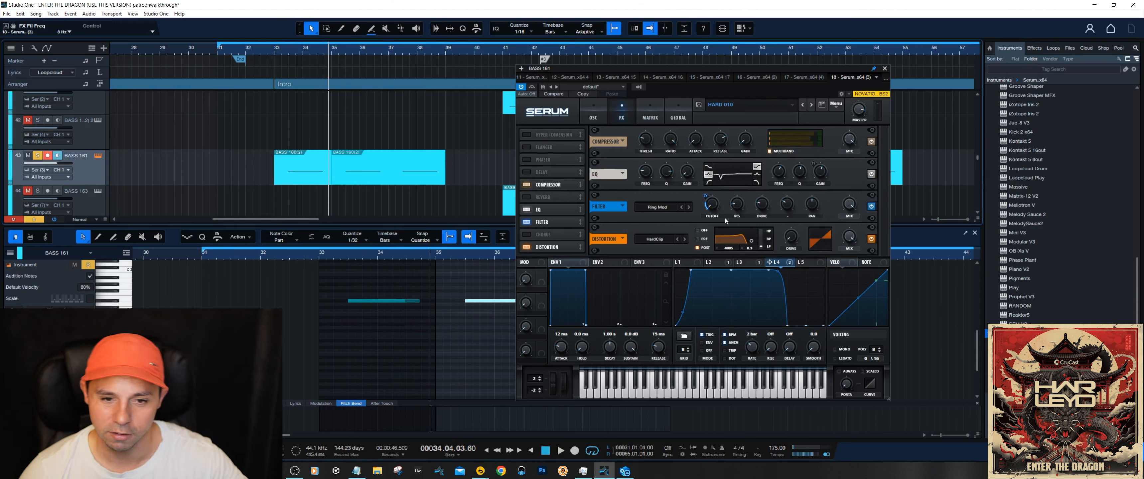
Close BASS 161's Serum window and note editor, move the playhead to bar 35, and unsolo the track
left_click(884, 68)
left_click(975, 232)
left_click(331, 49)
left_click(37, 156)
scroll(109, 156, "up", 6)
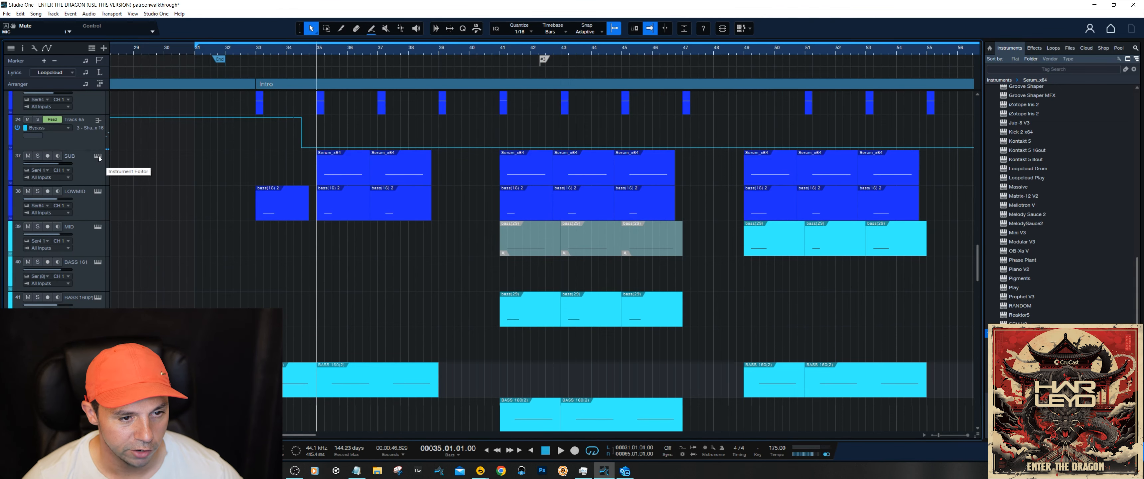
Open the SUB track's Serum and compare the notes of its first clip with those of the BASS 161 clip
left_click(98, 157)
double_click(347, 177)
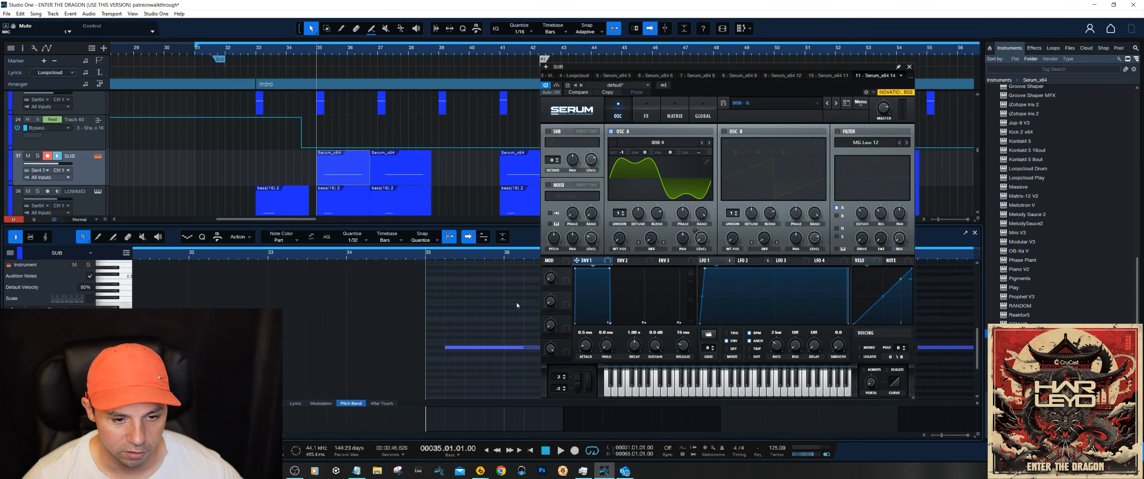
scroll(327, 192, "down", 2)
scroll(328, 192, "down", 3)
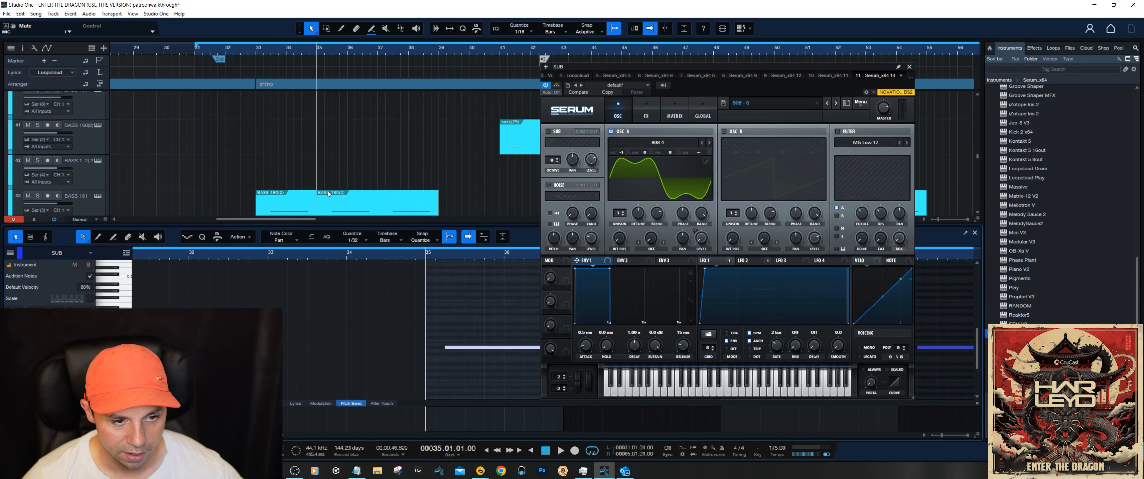
left_click(340, 209)
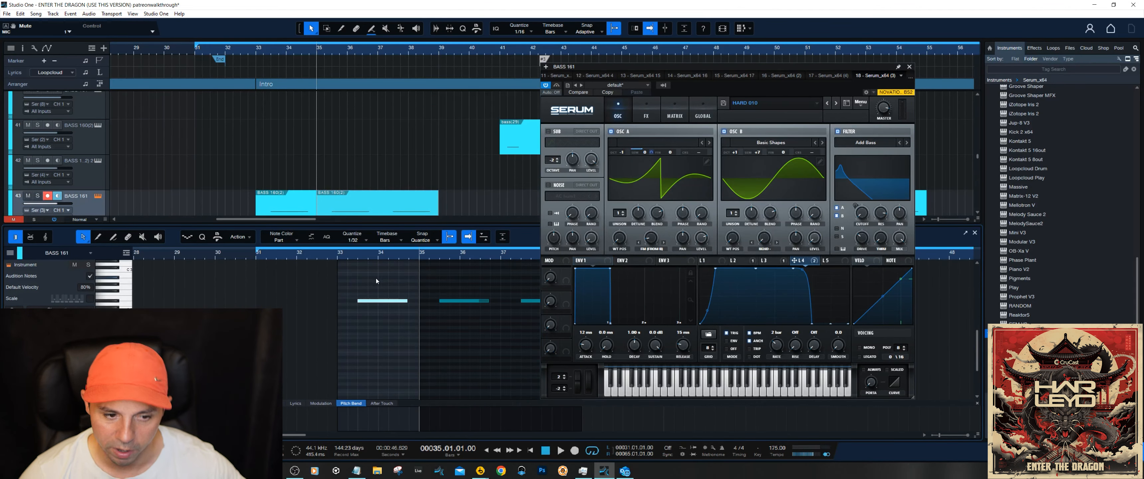
mouse_move(357, 255)
left_mouse_down()
mouse_move(365, 269)
mouse_move(353, 240)
left_mouse_up()
left_click(380, 261)
scroll(366, 164, "down", 1)
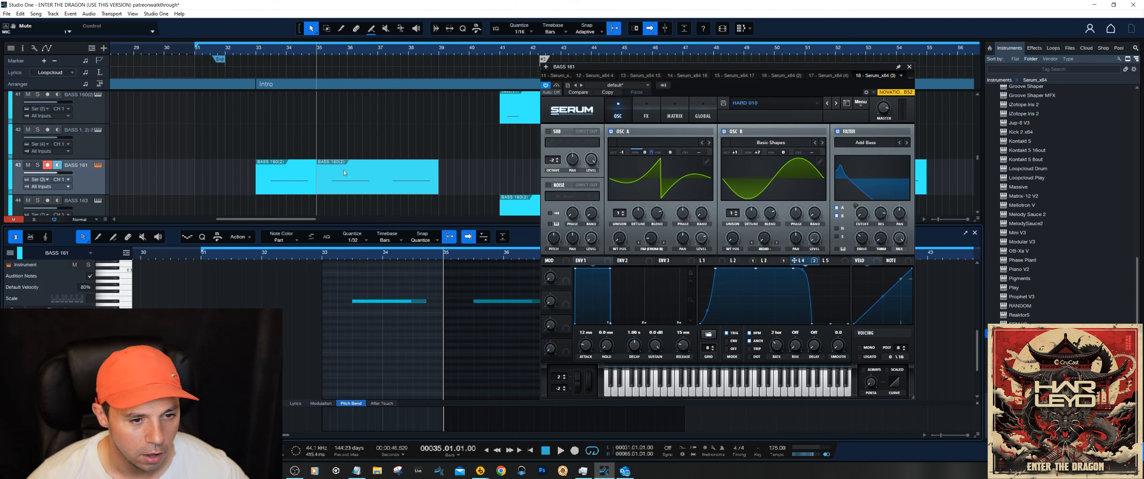
scroll(357, 172, "up", 3)
left_click(354, 179)
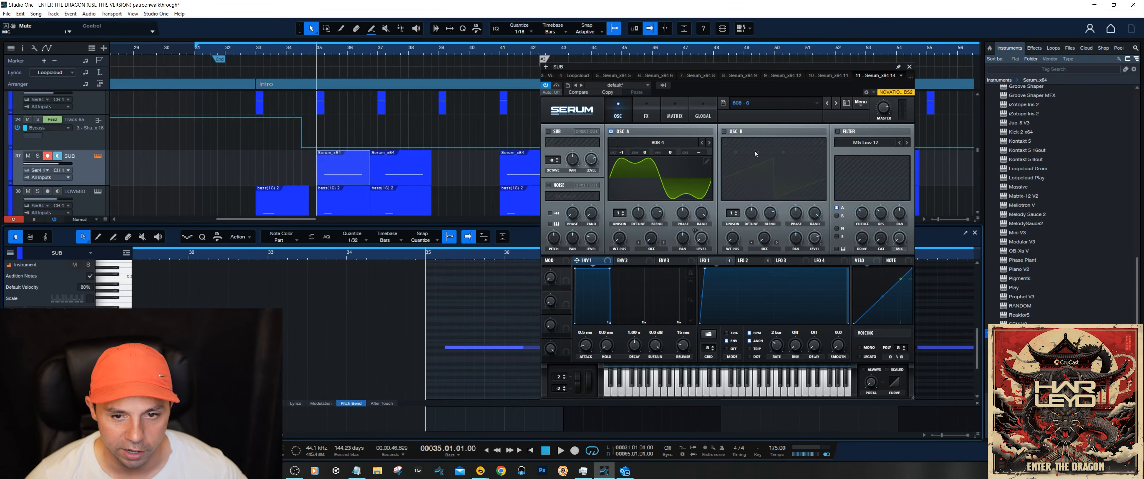
Examine the SUB's oscillator A waveform in the wavetable editor, and its LFO 1 modulation of the oscillator level
left_click(706, 162)
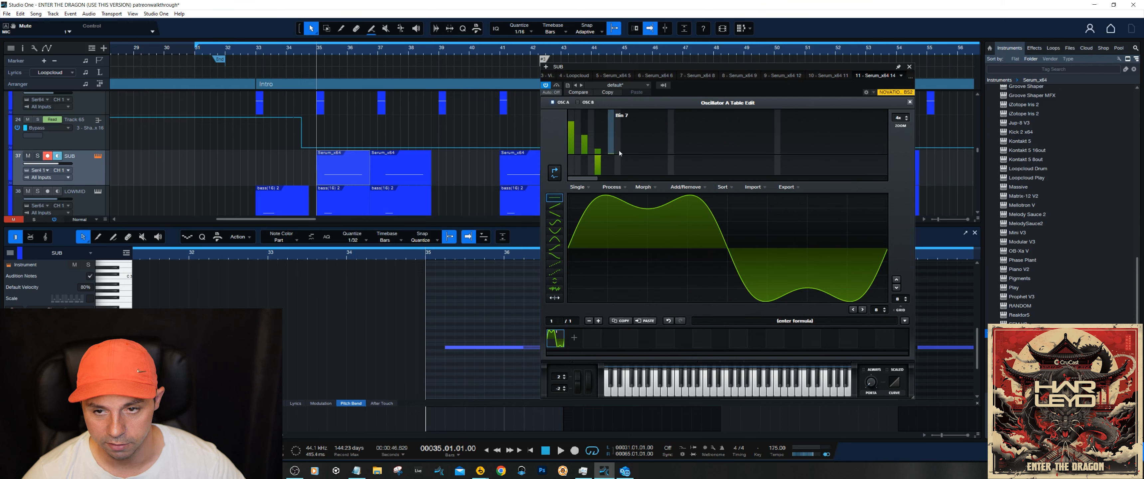
left_click(909, 102)
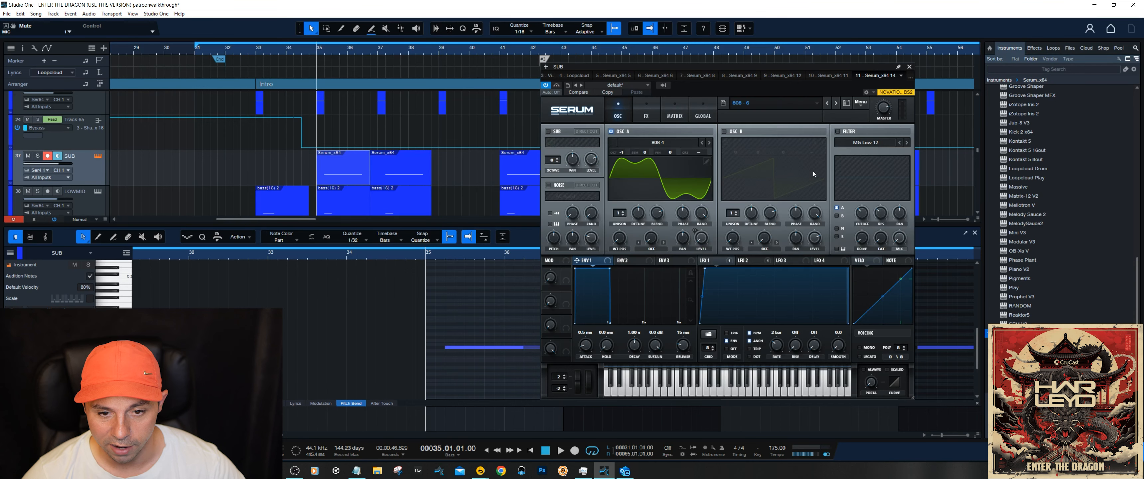
left_click(733, 260)
left_click(702, 241)
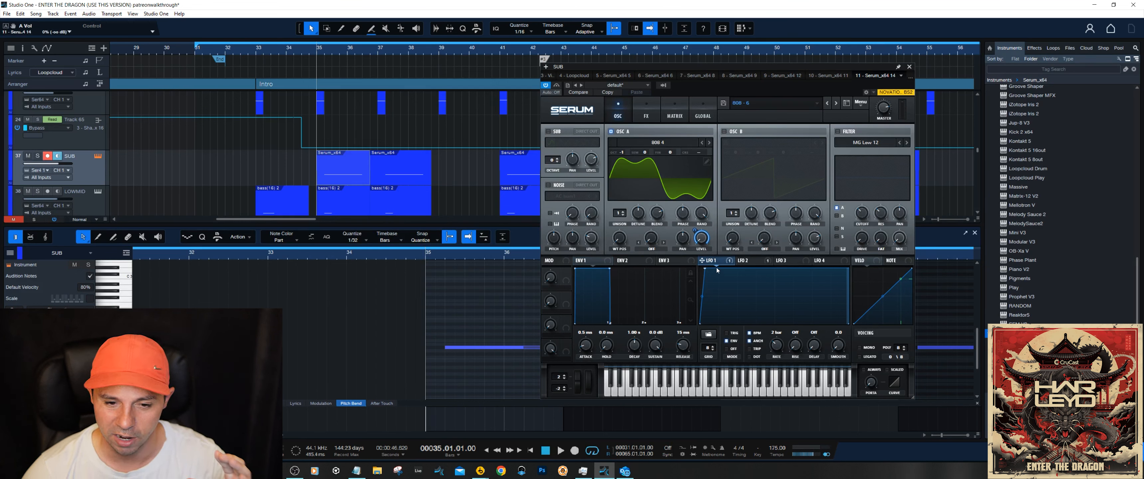
Check the drive and mix of the SUB's Tube distortion, and play the sub from bar 35
left_click(646, 112)
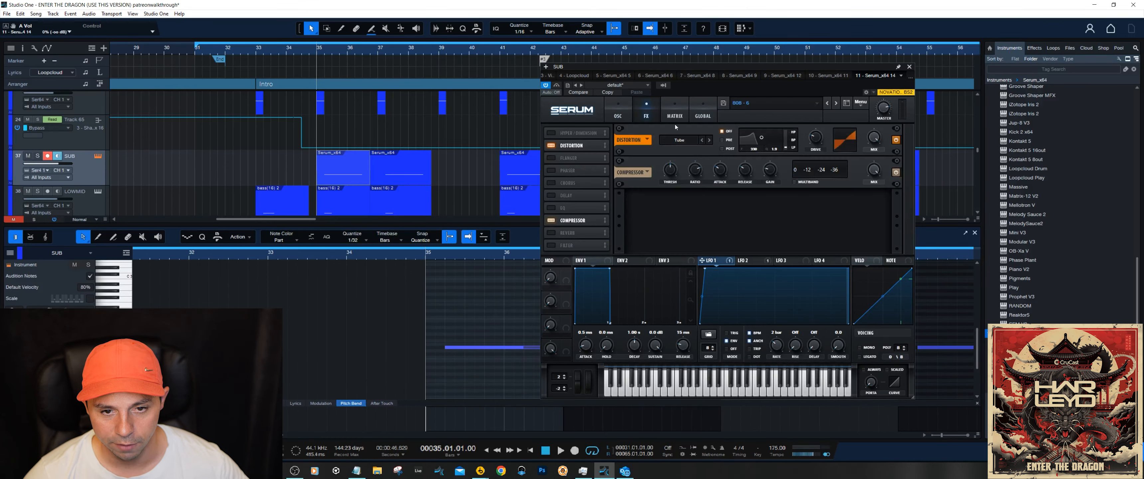
left_click(818, 141)
left_click(873, 142)
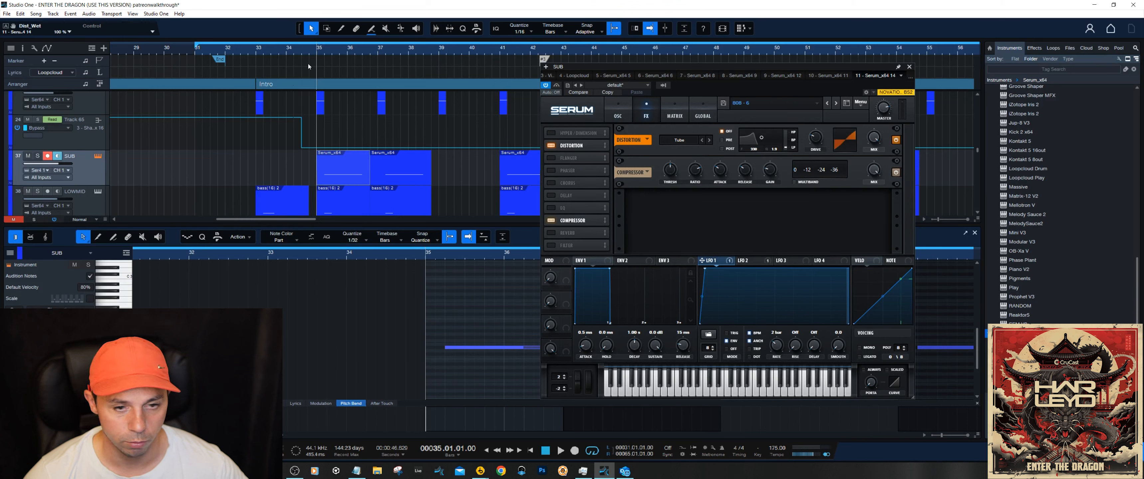
key("space")
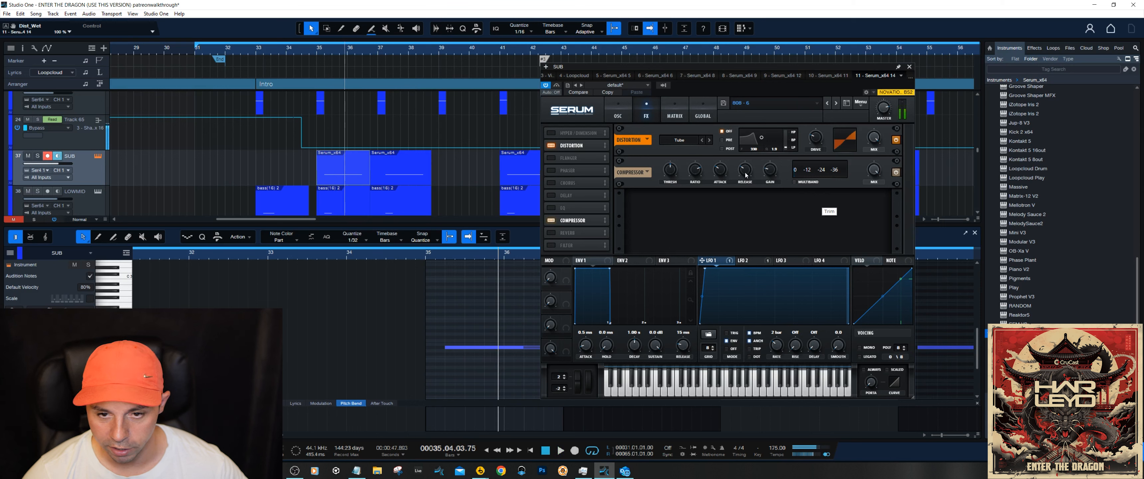
Check the SUB compressor's threshold, ratio, attack, release and gain, and replay the sub from bar 35
left_click(672, 171)
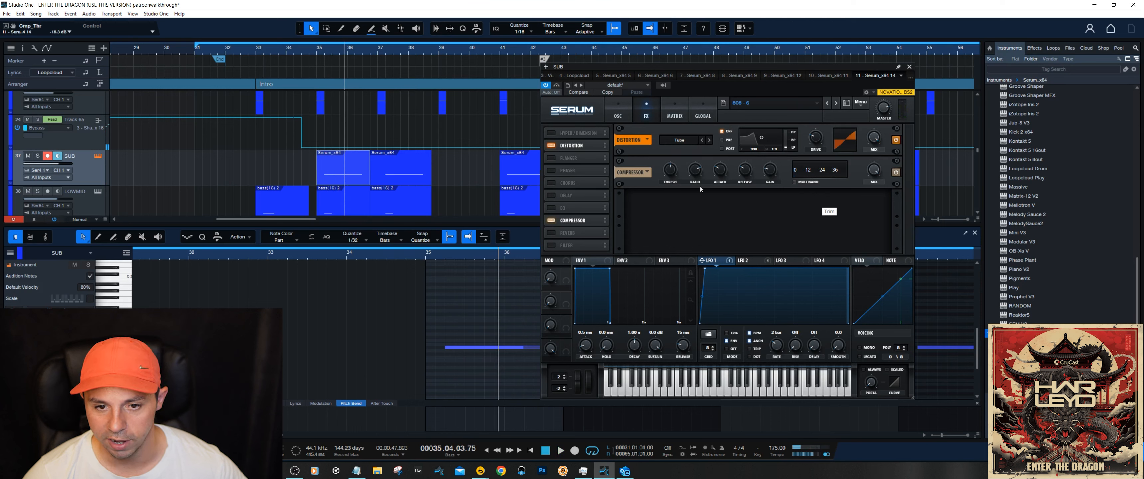
mouse_move(698, 177)
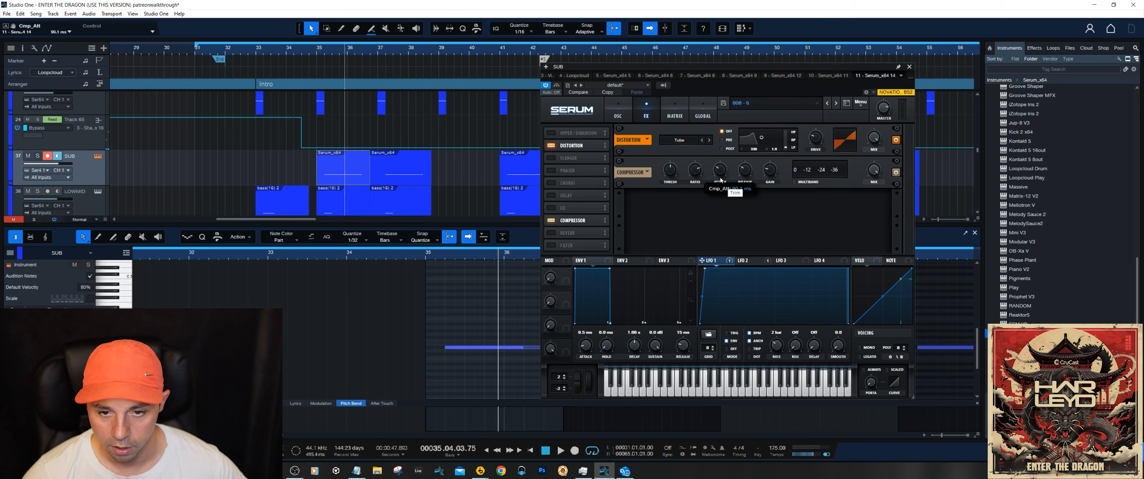
mouse_move(752, 176)
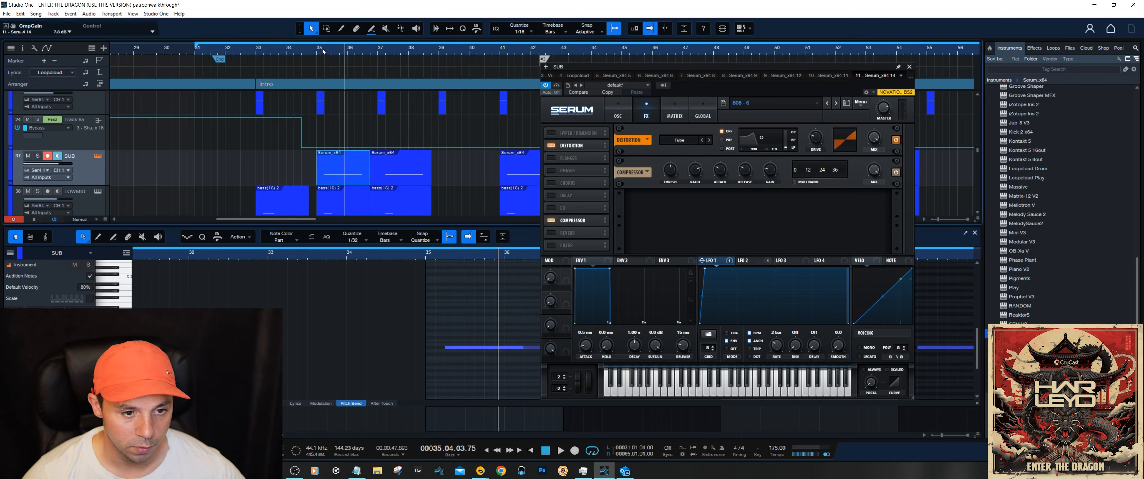
key("space")
Examine the SUB's LFO 2 shape and its routing in the modulation matrix
left_click(628, 115)
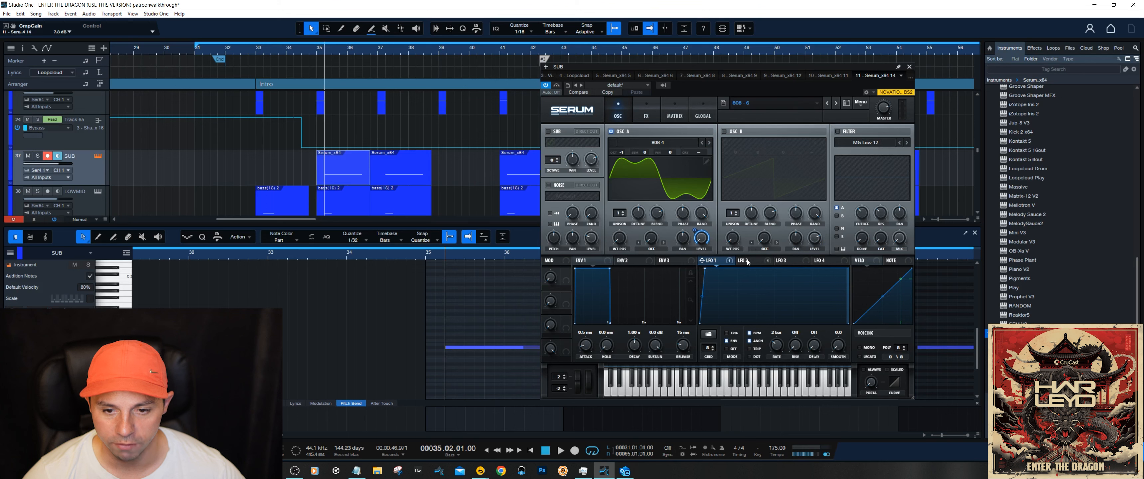
left_click(749, 262)
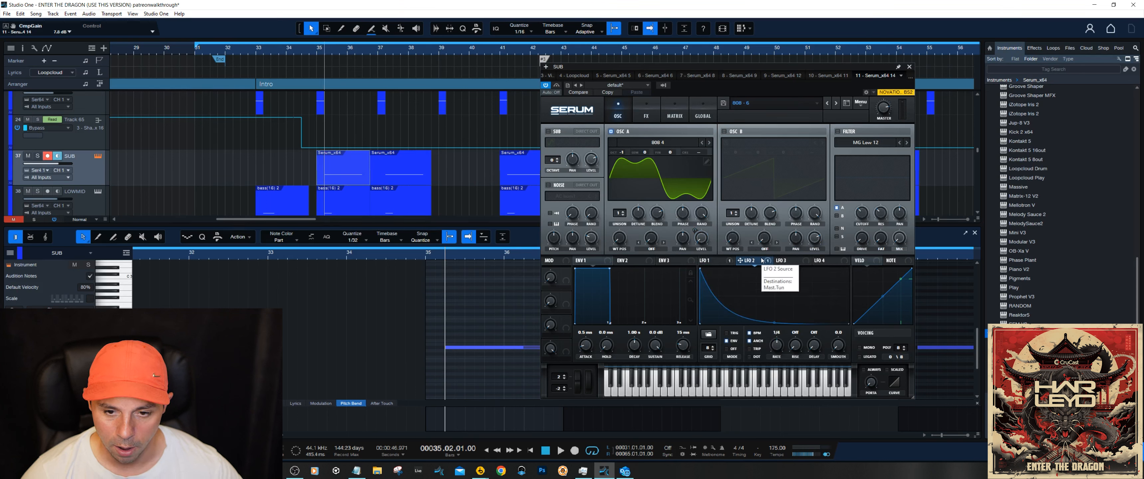
left_click(685, 105)
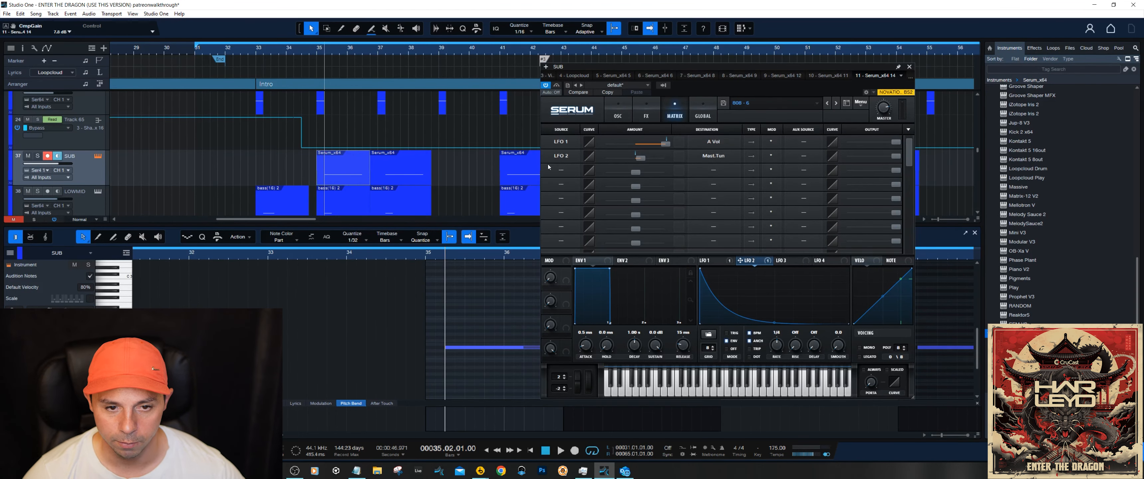
Choose Mast.Tun from the Global destinations for LFO 2, check the modulation amount, and play the sub
left_click(721, 157)
mouse_move(712, 230)
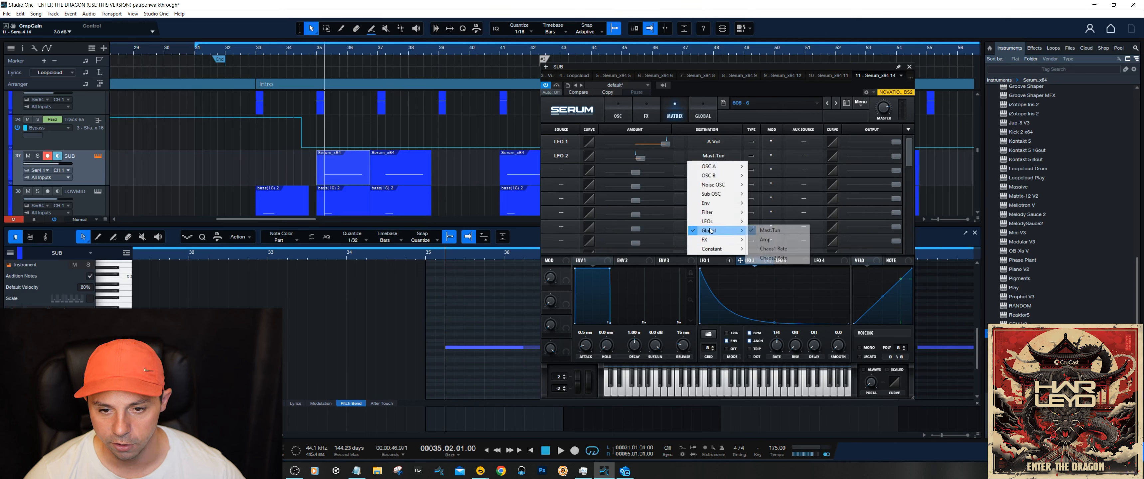
left_click(784, 231)
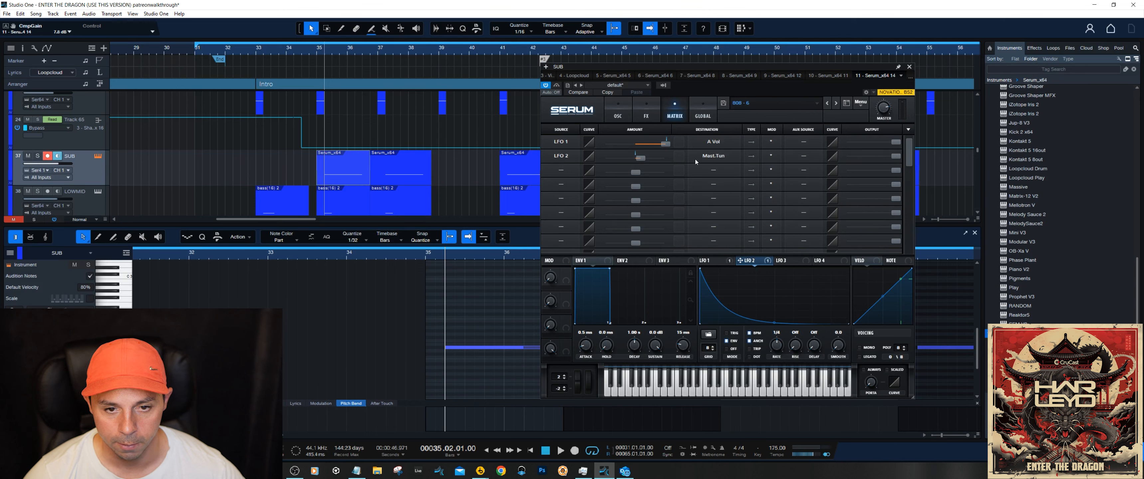
left_click(640, 159)
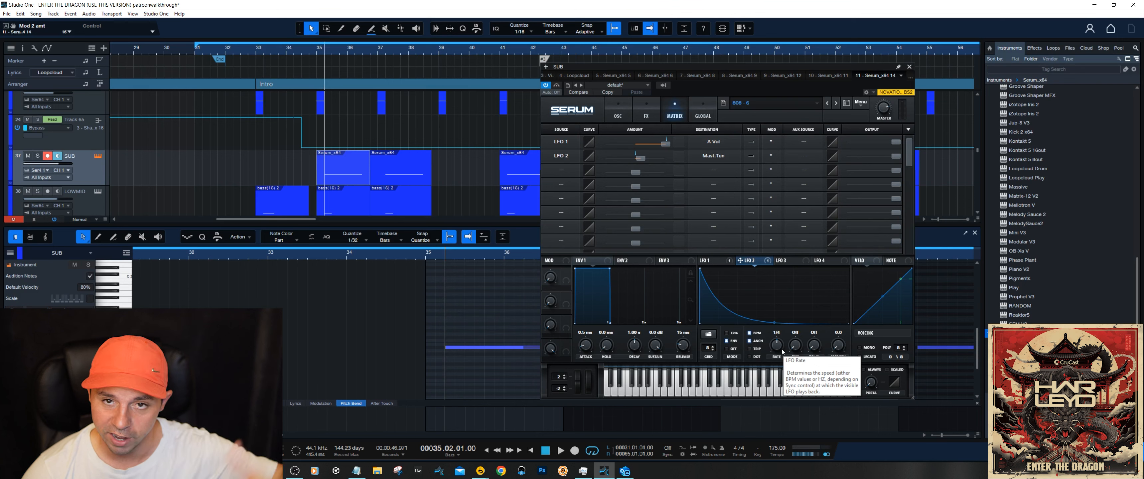
key("space")
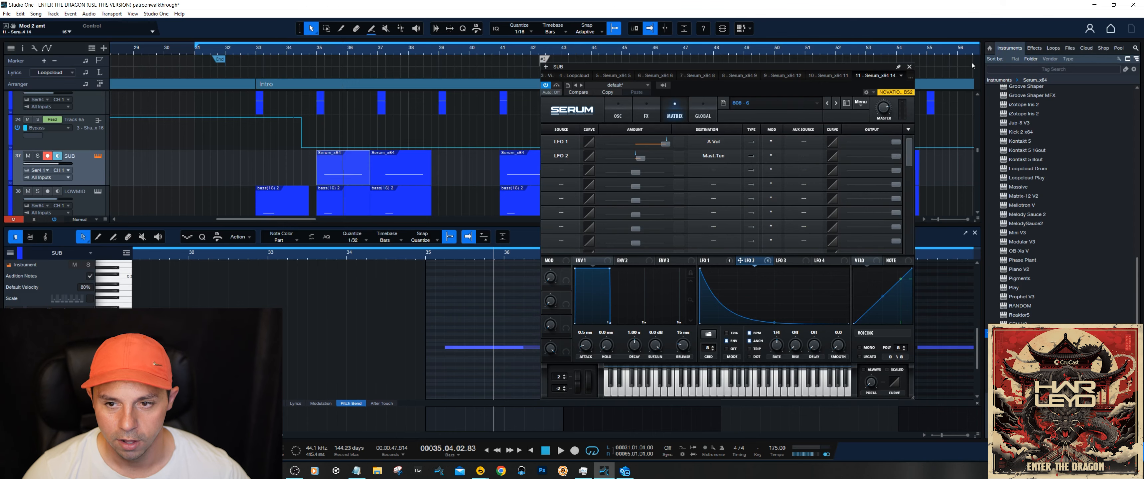
Inspect the FabFilter Pro-Q 3 cut on the SUB mixer channel while playing from bar 35, beat 2, and close it
left_click(909, 67)
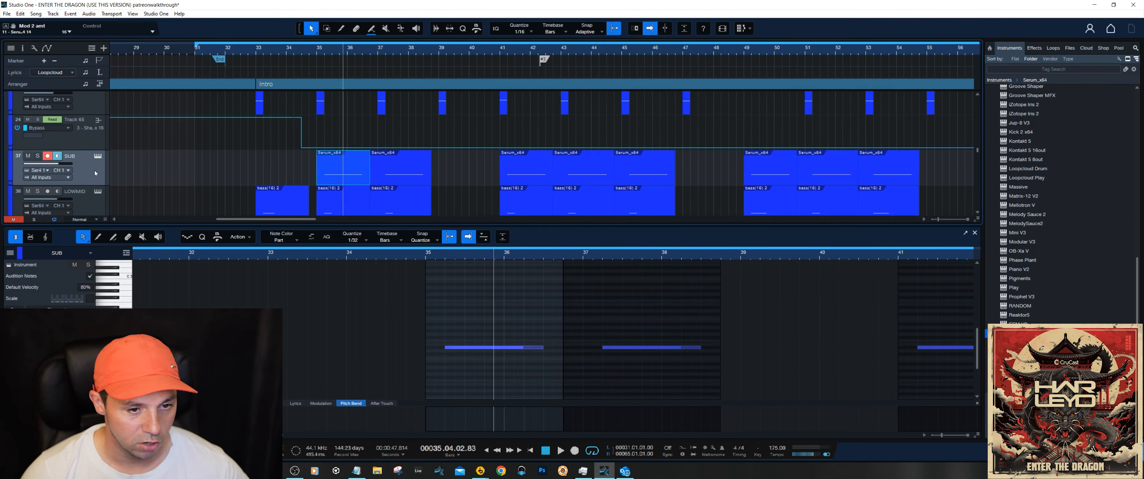
key("F3")
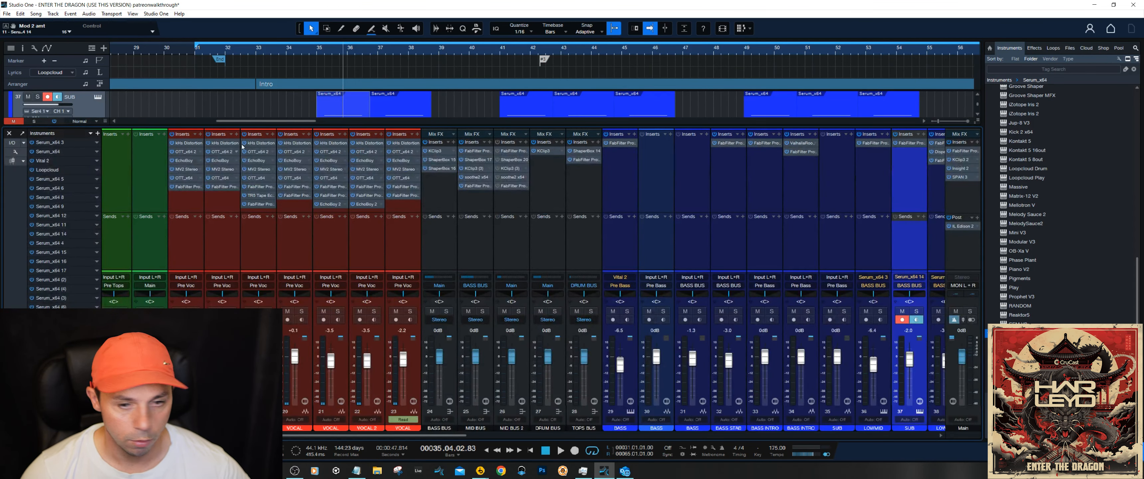
left_click(910, 143)
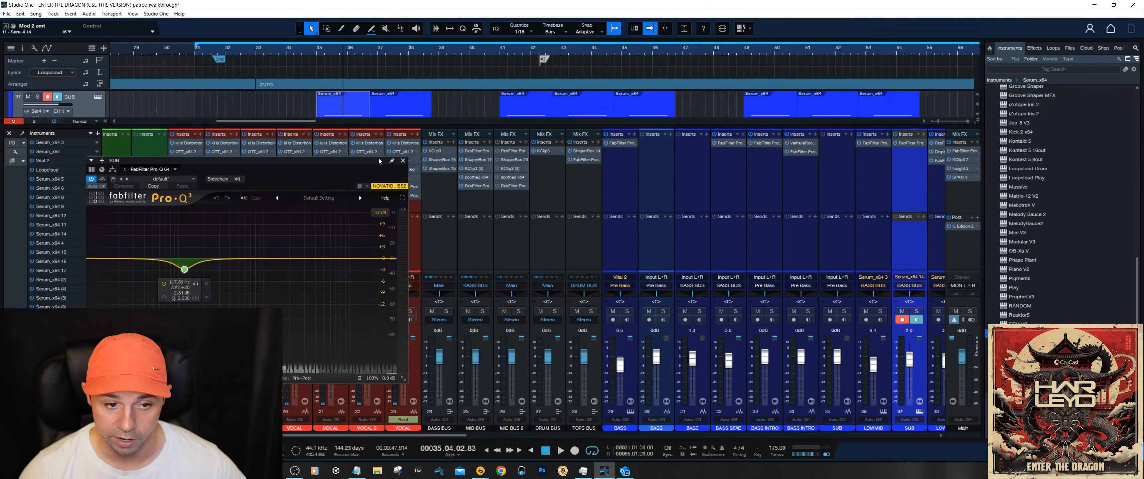
left_click(327, 50)
key("space")
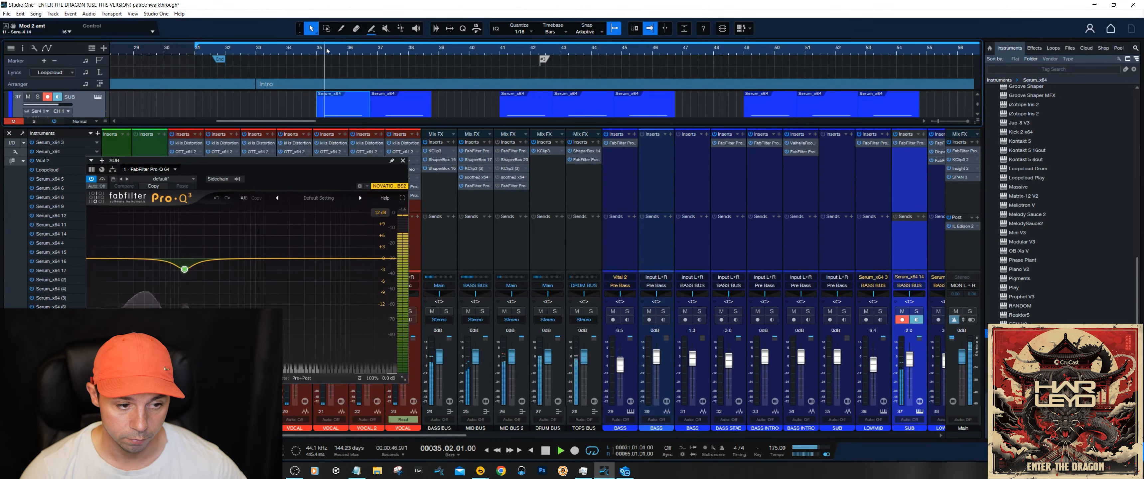
key("space")
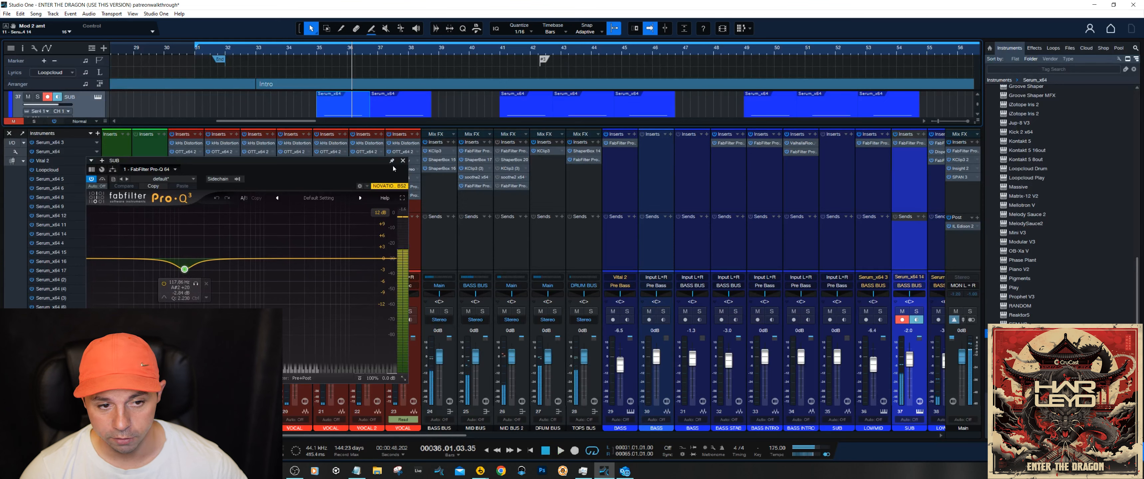
left_click(403, 160)
key("F3")
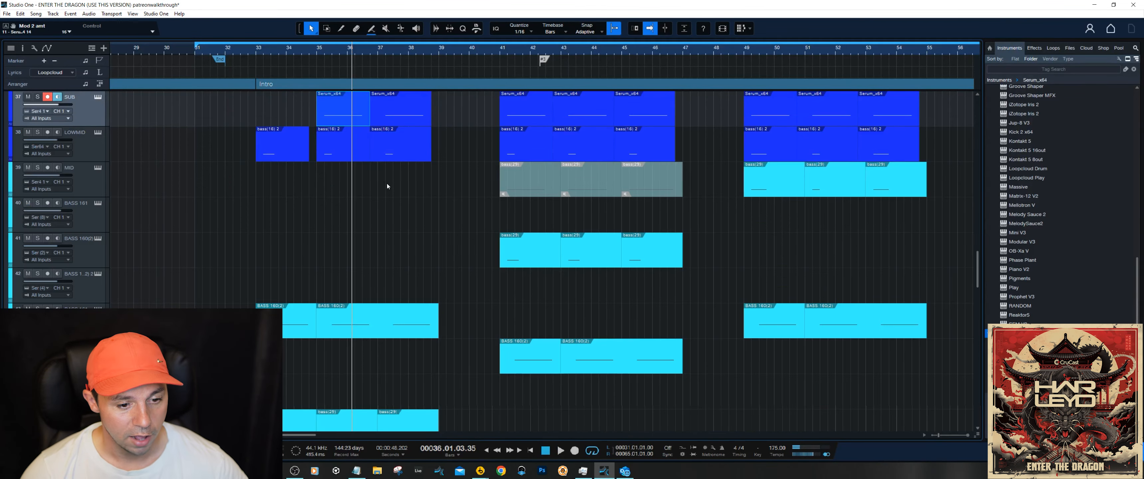
Inspect the first FabFilter Pro-Q 3 on the BASS 161 mixer channel while playing from bar 33, beat 2
scroll(387, 186, "down", 3)
left_click(89, 228)
key("F3")
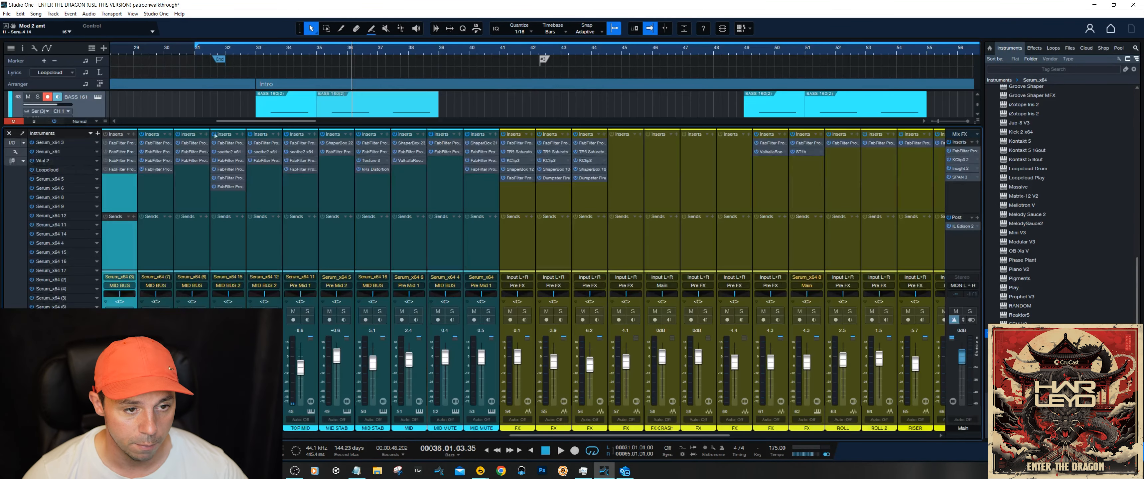
left_click(271, 51)
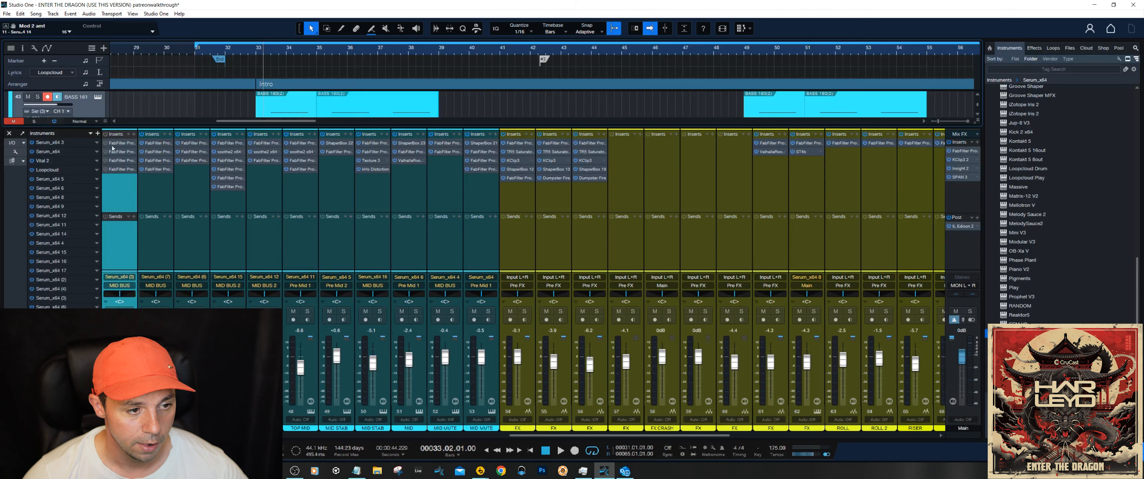
left_click(106, 134)
double_click(121, 143)
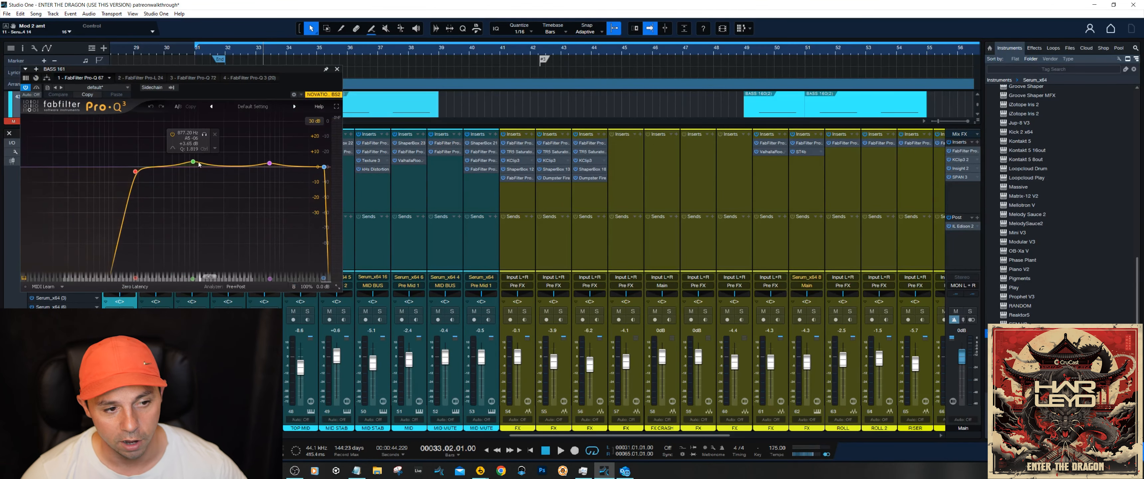
left_click_drag(182, 155, 221, 182)
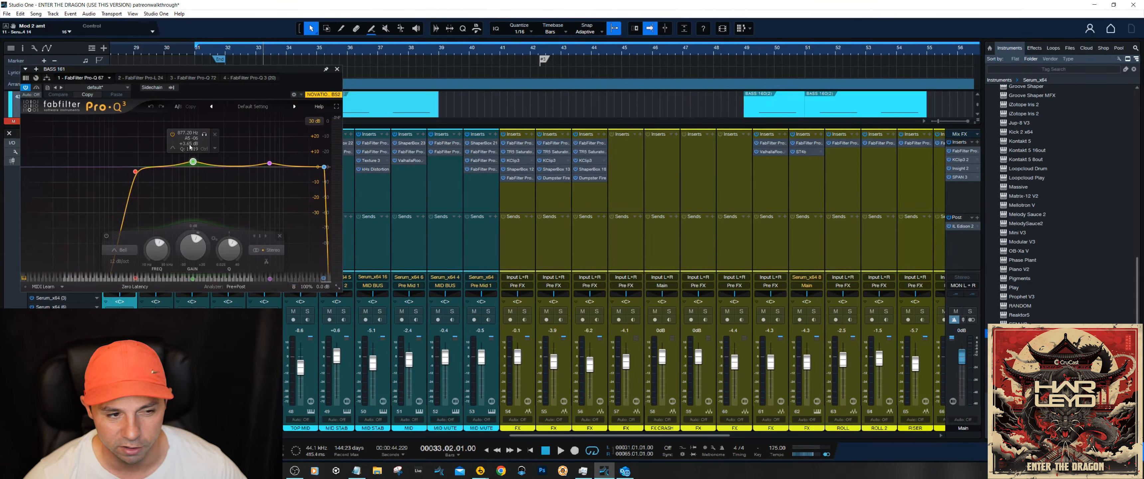
key("space")
key("space")
Watch BASS 161's FabFilter Pro-L 2 limiting while replaying from bar 33, beat 2, and close it
left_click(141, 78)
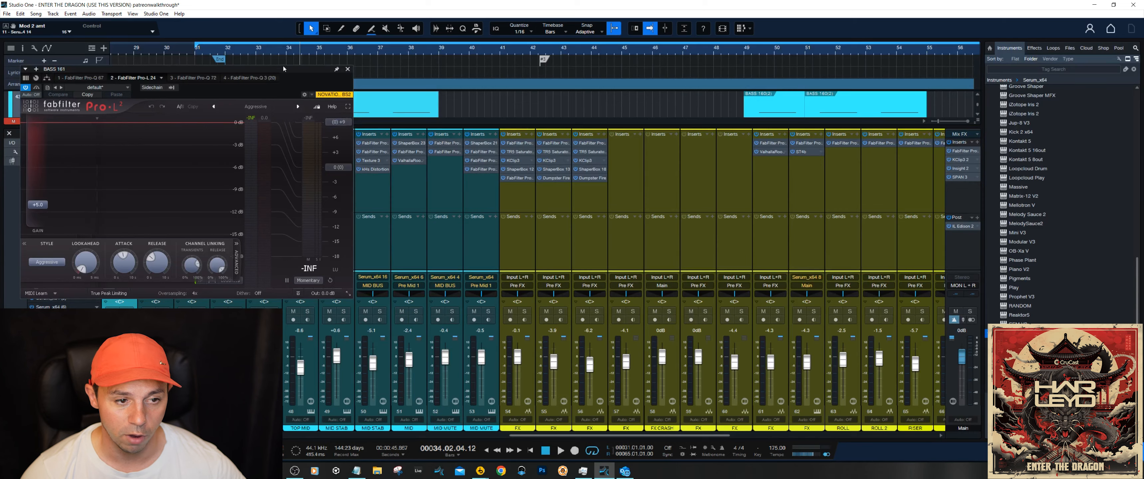
left_click_drag(284, 68, 758, 99)
left_click(260, 55)
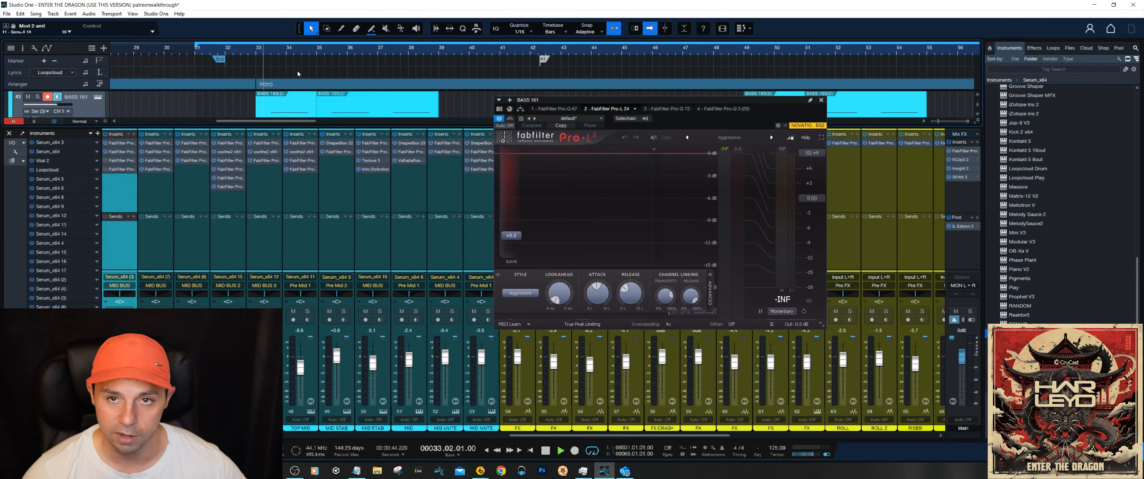
key("space")
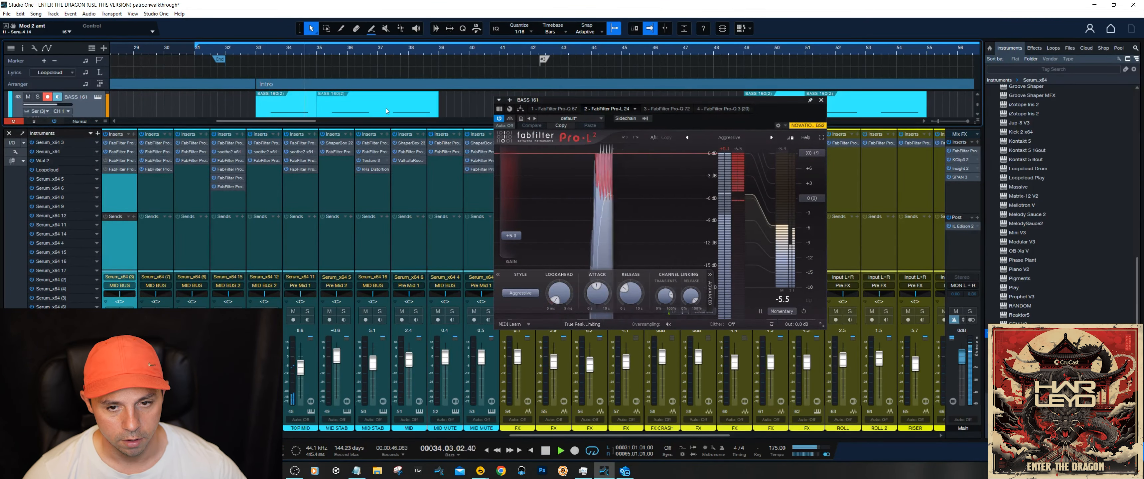
key("space")
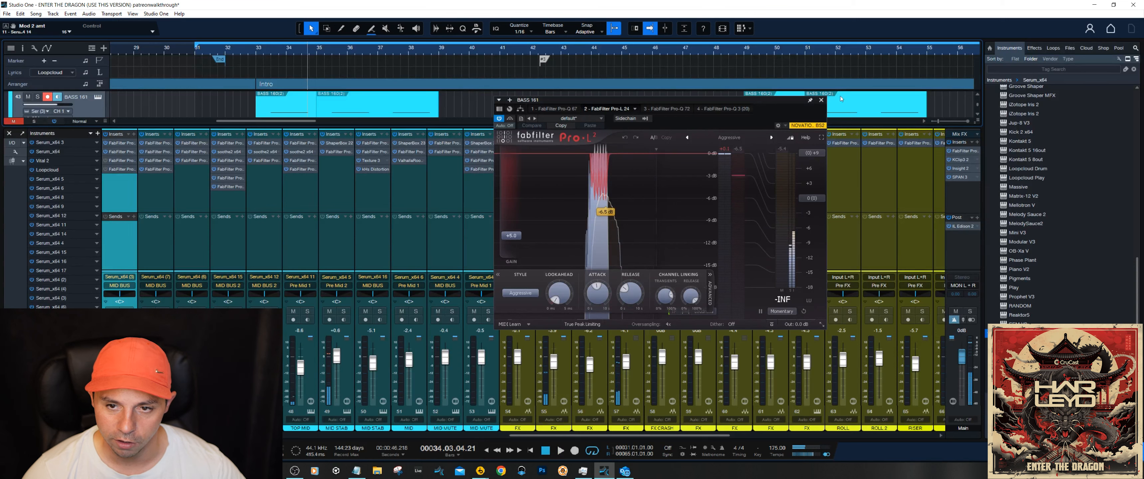
left_click(821, 100)
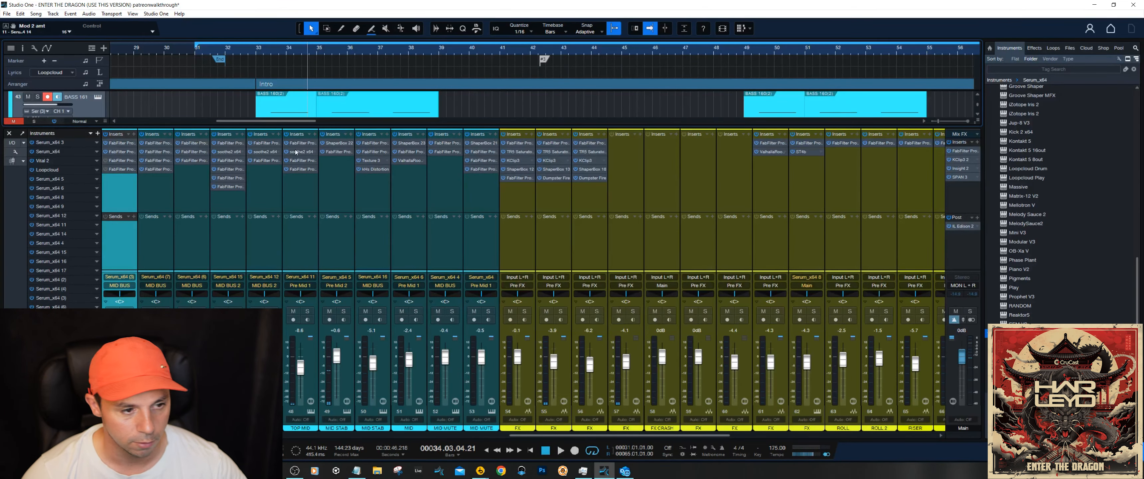
Check the two FabFilter Pro-Q 3 inserts after the limiter on the BASS 161 channel and close them
left_click(113, 160)
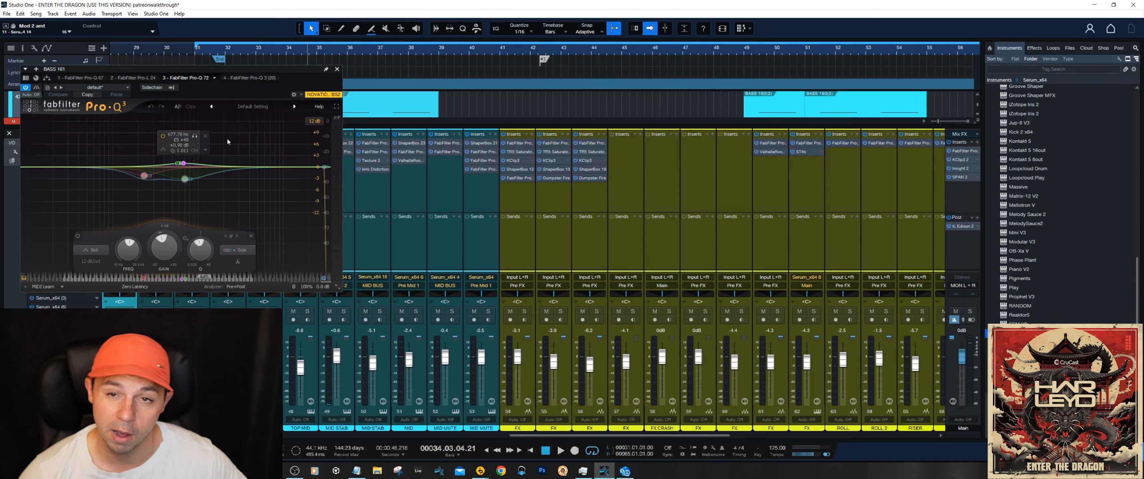
left_click(337, 71)
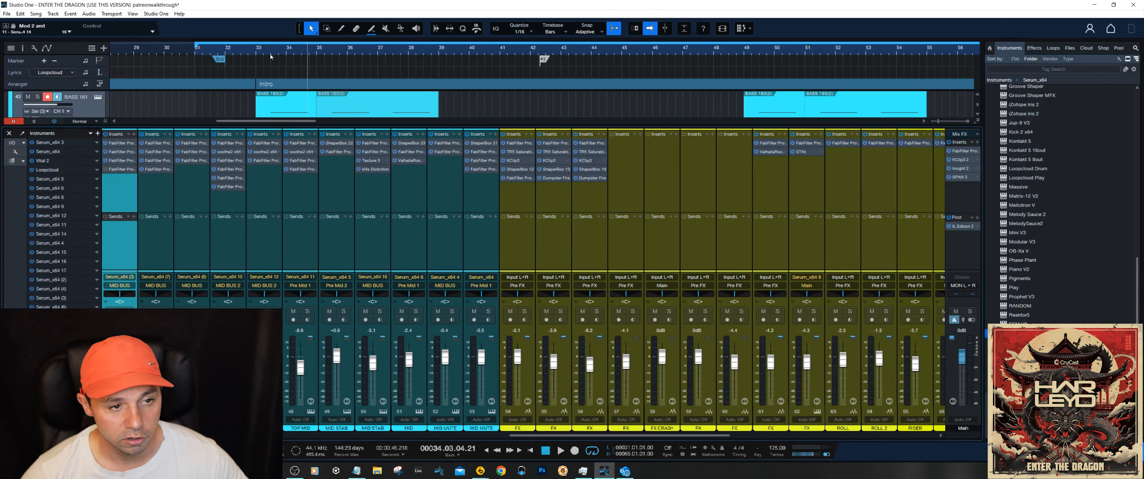
left_click(270, 59)
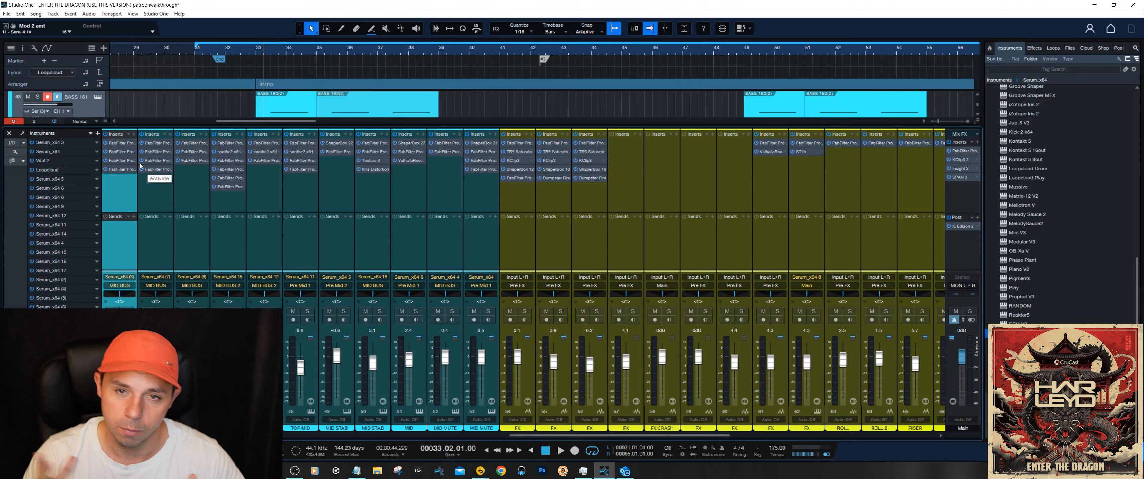
left_click(114, 169)
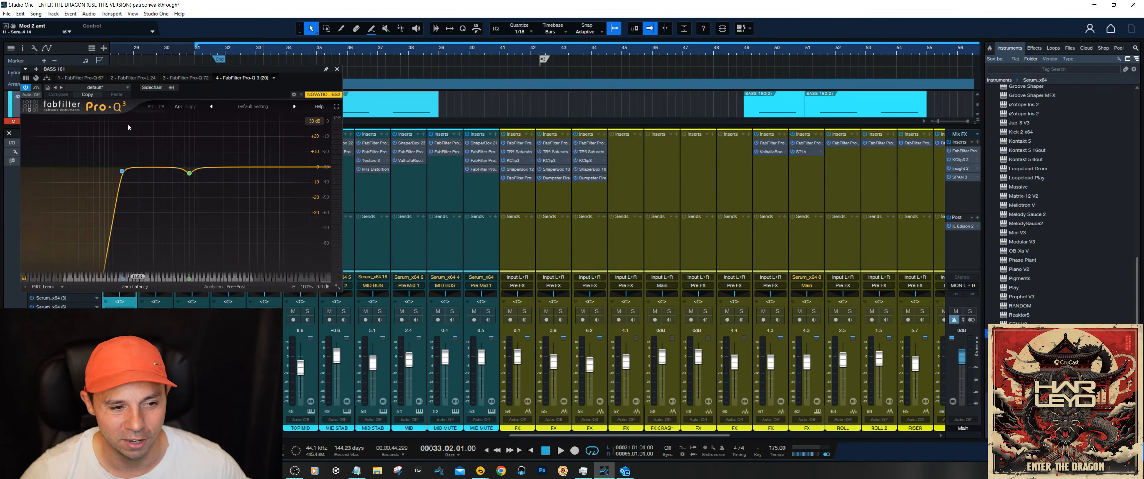
left_click(339, 71)
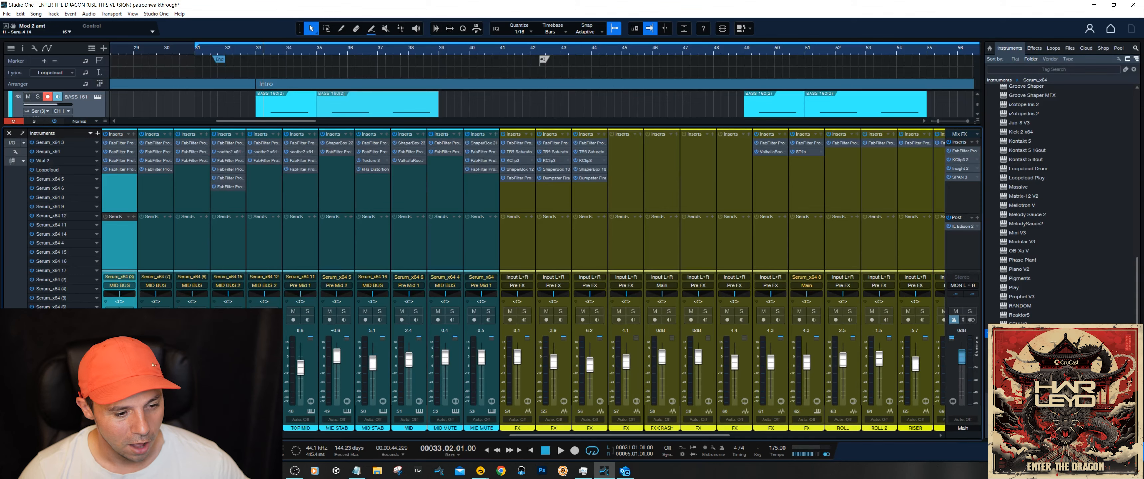
Examine the MID BUS channel's first Pro-Q 3 low and high cuts and its ShaperBox 3 volume curve
left_click_drag(525, 435, 281, 444)
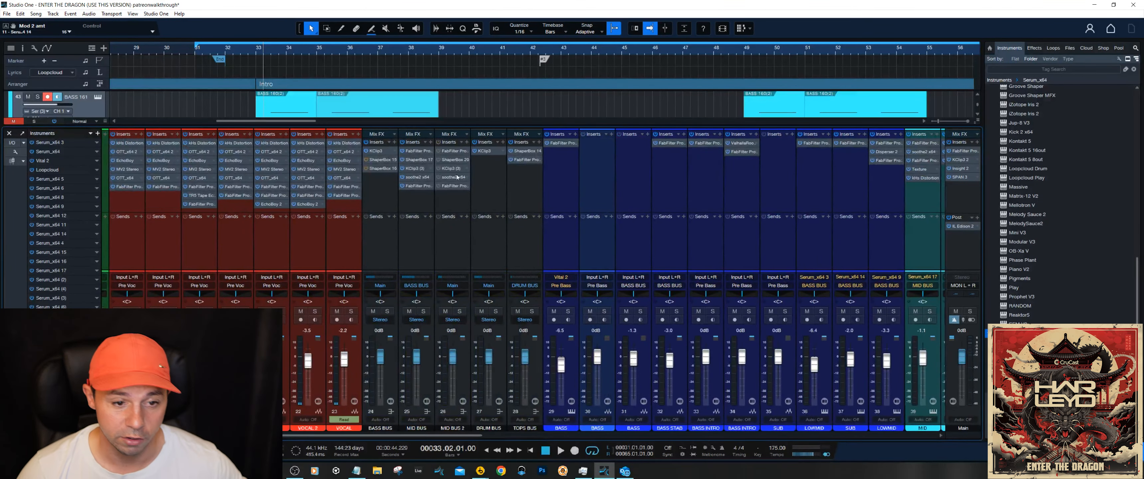
left_click(418, 152)
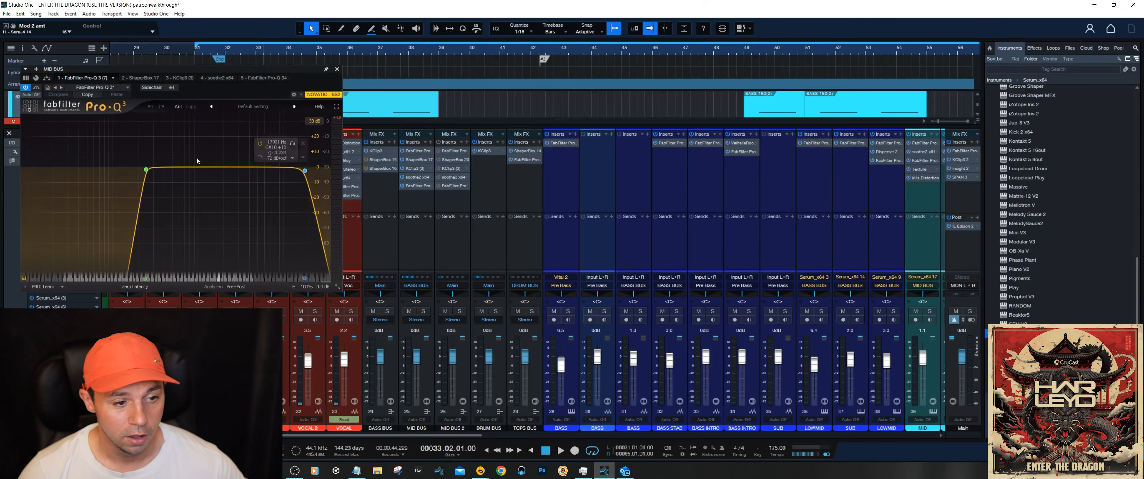
left_click_drag(173, 170, 147, 174)
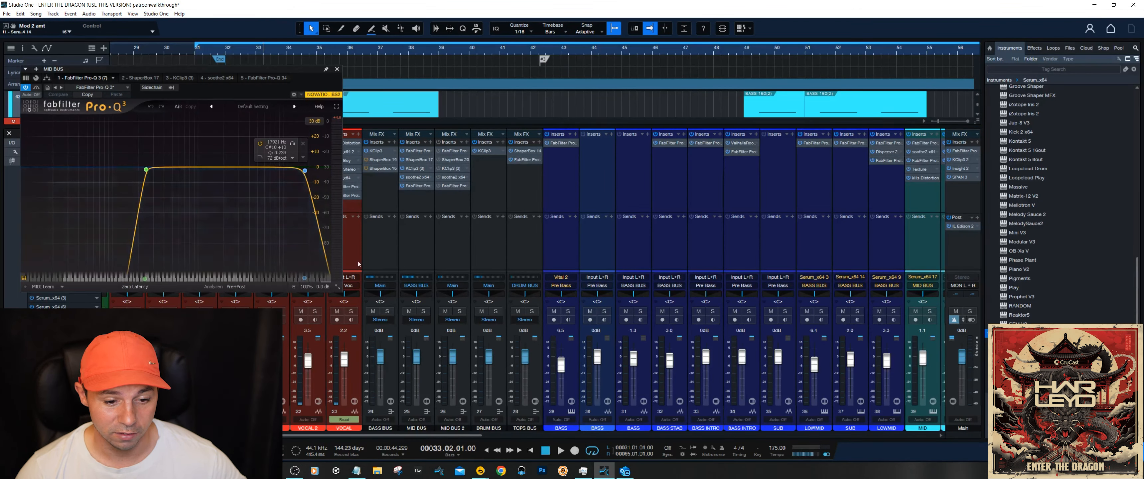
left_click(417, 160)
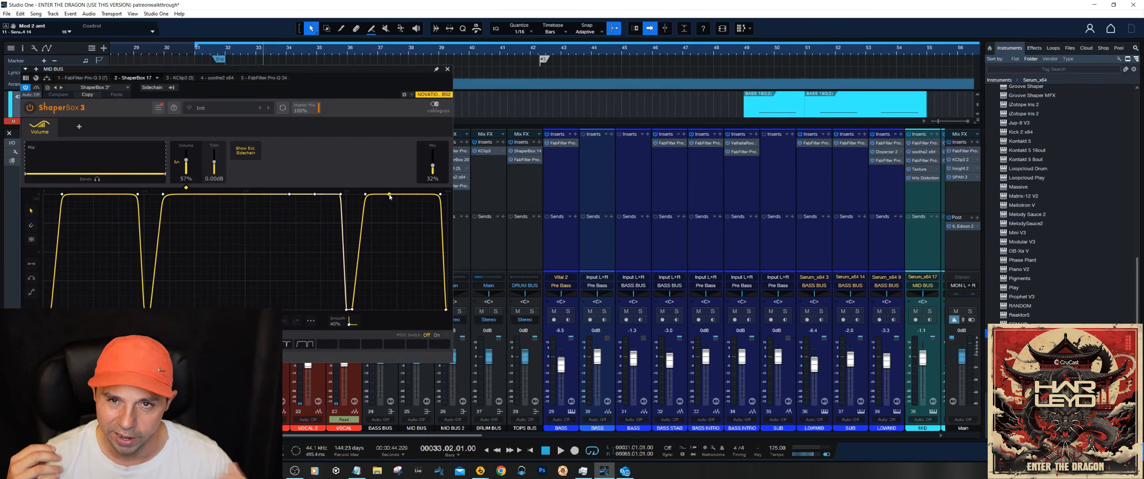
Inspect the MID BUS soothe2 settings during playback, check the final Pro-Q 3 cuts, and close the plug-ins
left_click(217, 78)
left_click_drag(249, 69, 619, 42)
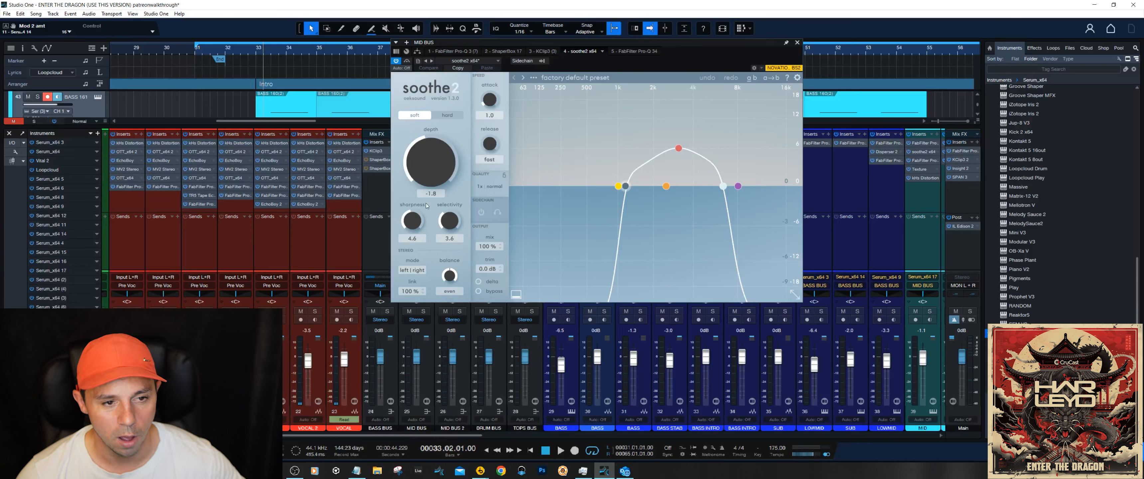
key("space")
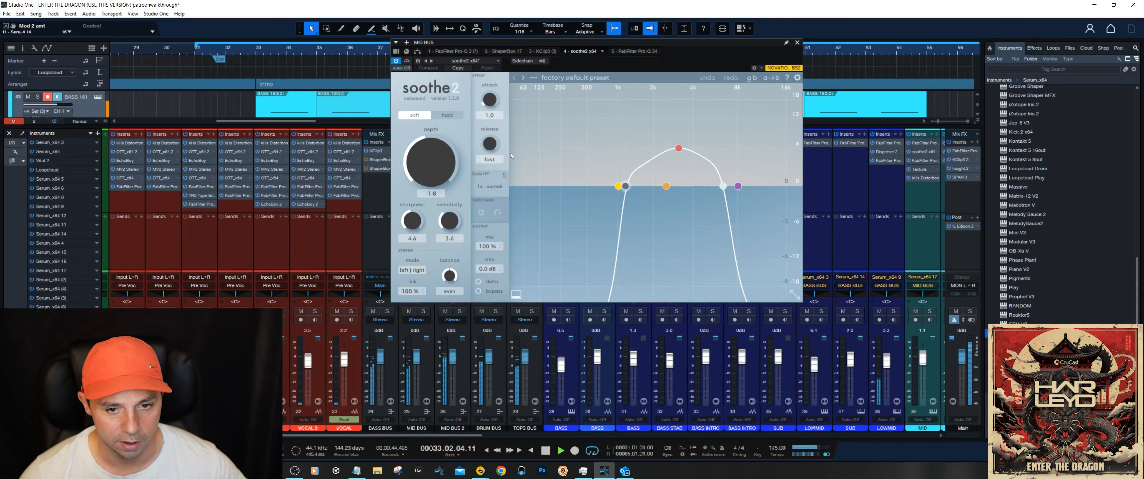
key("space")
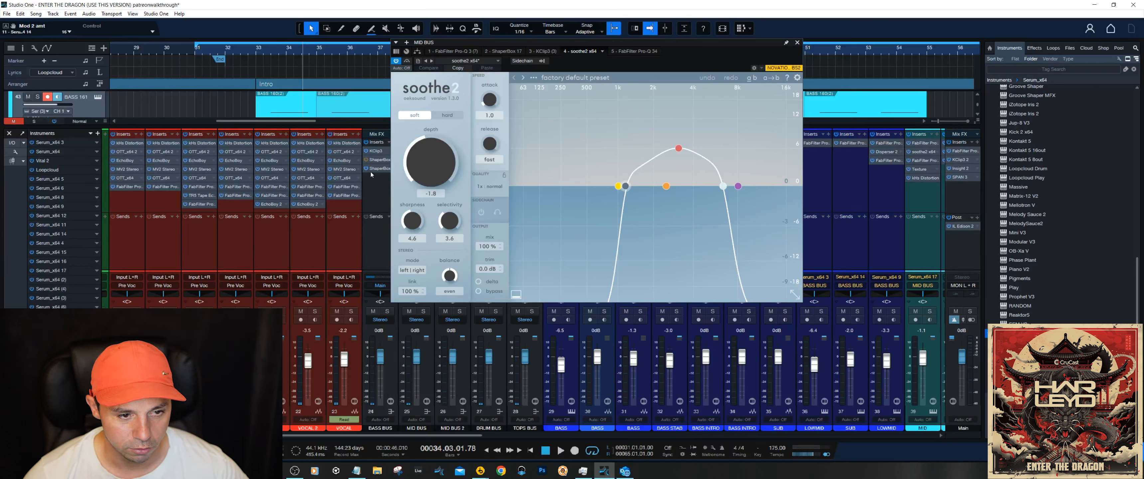
left_click(798, 43)
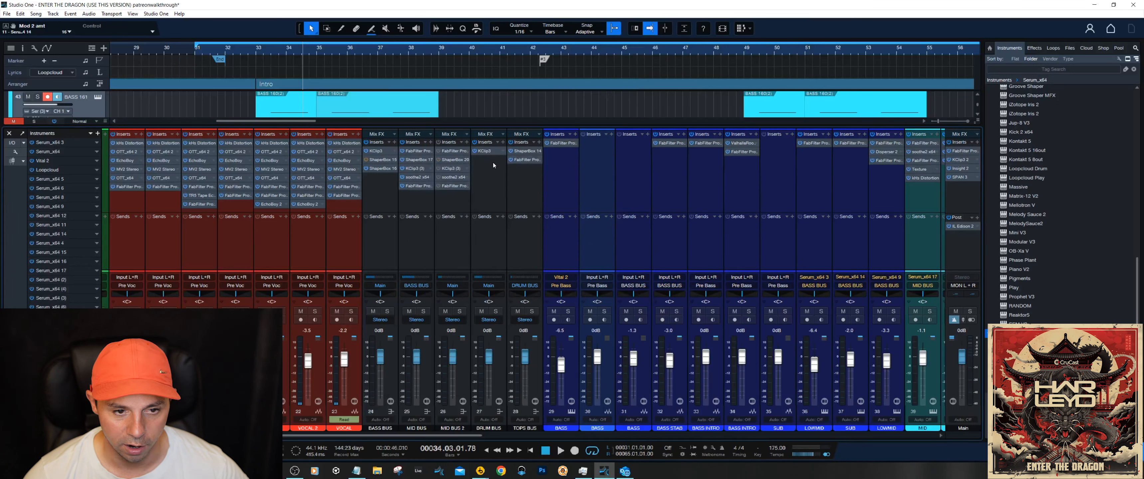
left_click(413, 185)
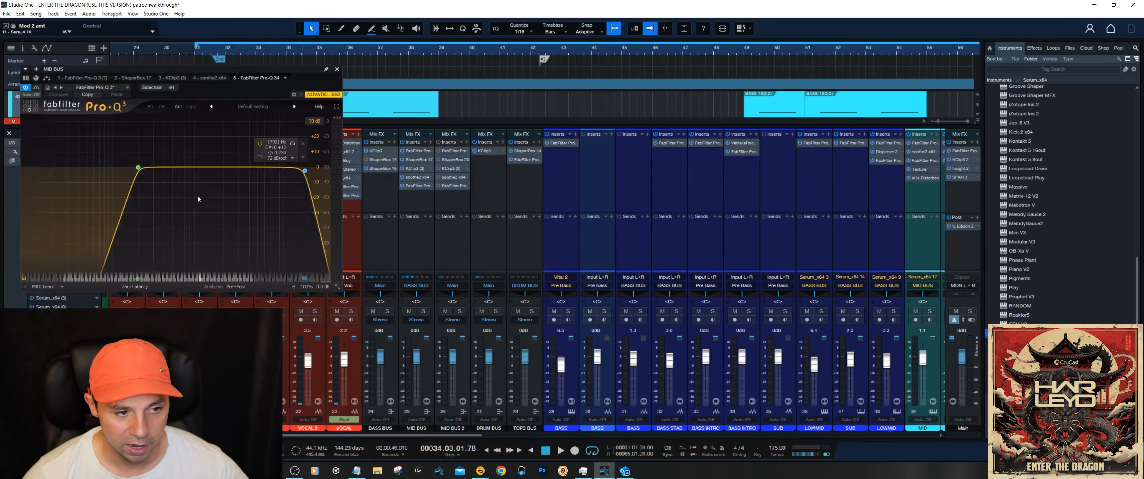
left_click(339, 70)
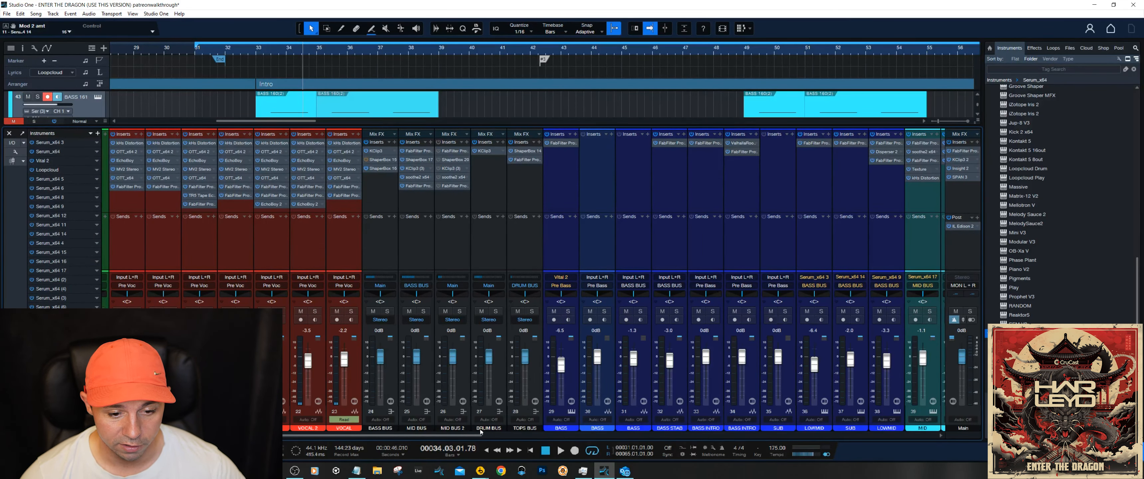
Leave the mixer and show the Serum oscillators of the BASS 163 track
left_click_drag(474, 436, 657, 436)
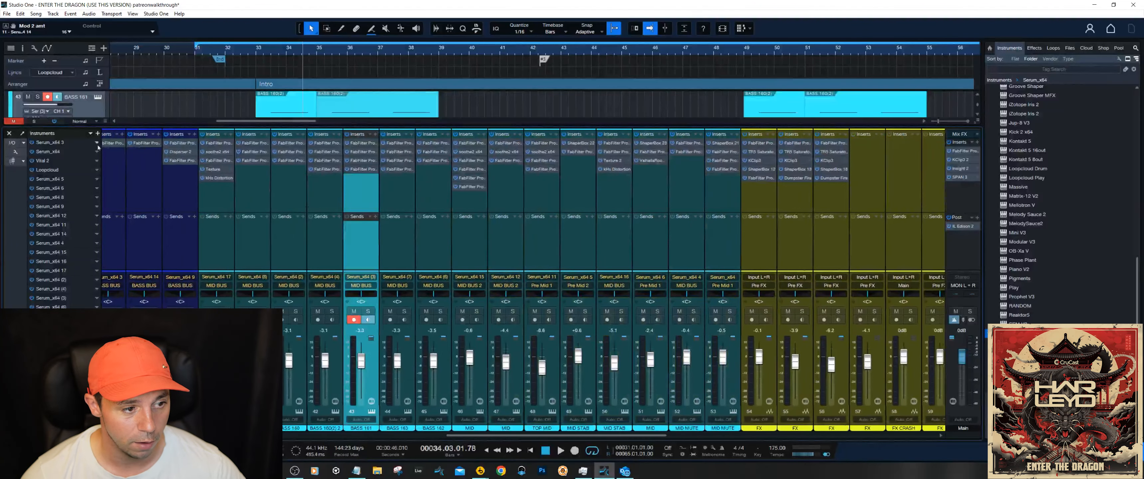
key("F3")
left_click(74, 149)
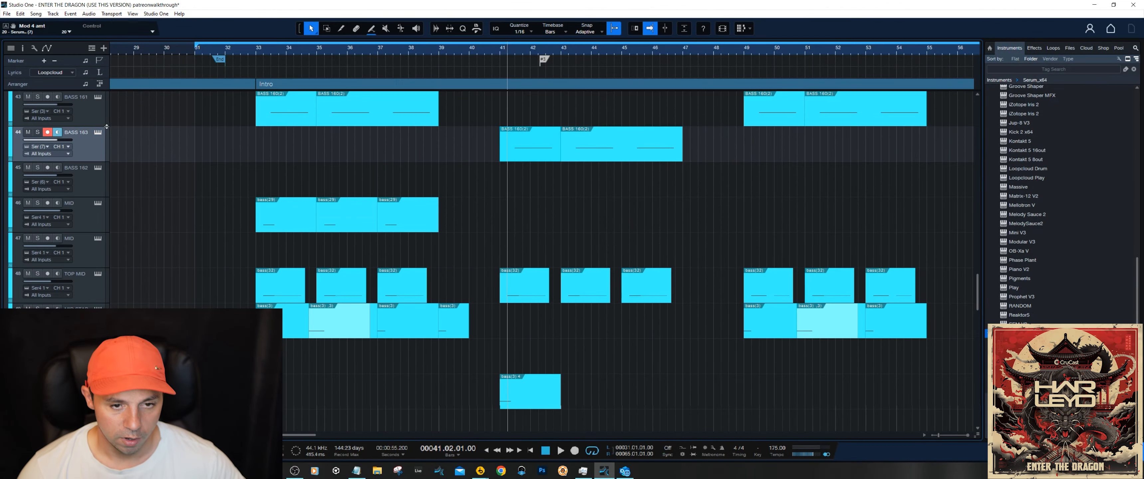
left_click(97, 133)
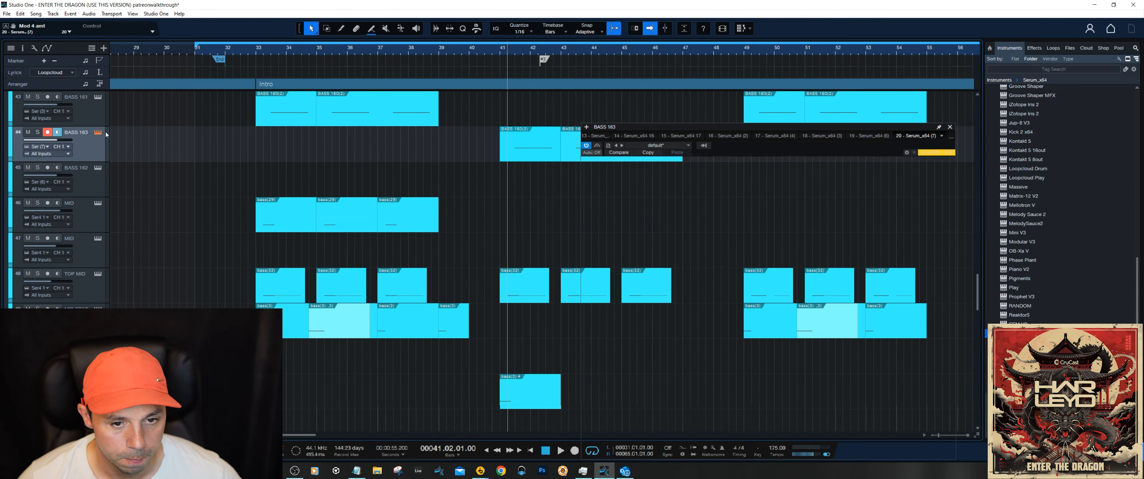
left_click_drag(789, 130, 745, 105)
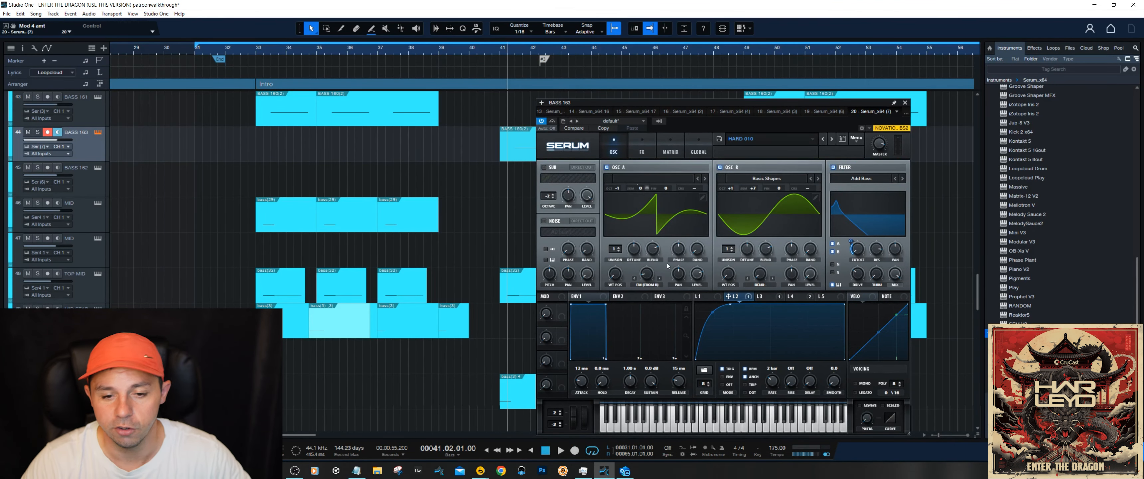
Check BASS 163's LFO 2 to Fil Cutoff amount in the modulation matrix and play the bass from bar 41
left_click(671, 147)
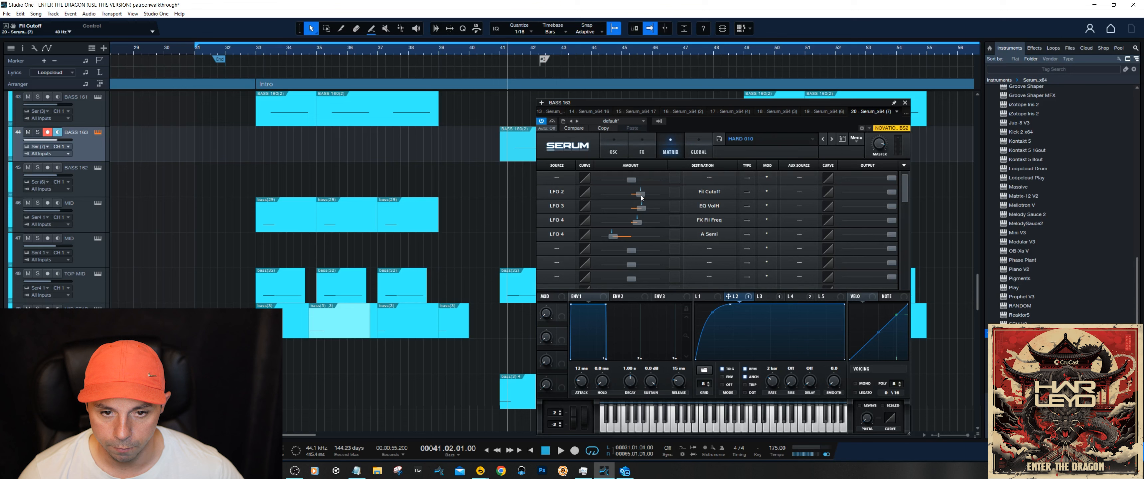
mouse_move(642, 194)
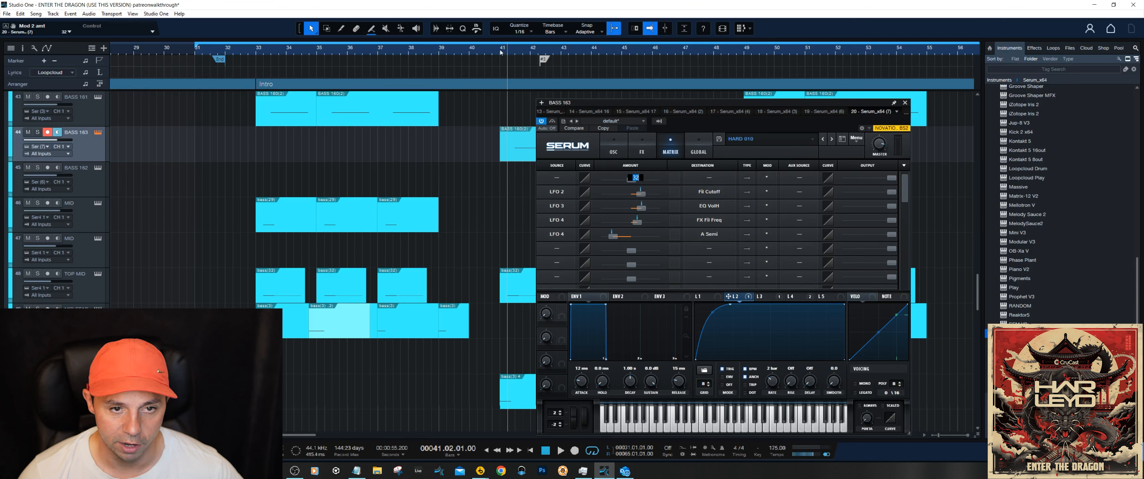
key("space")
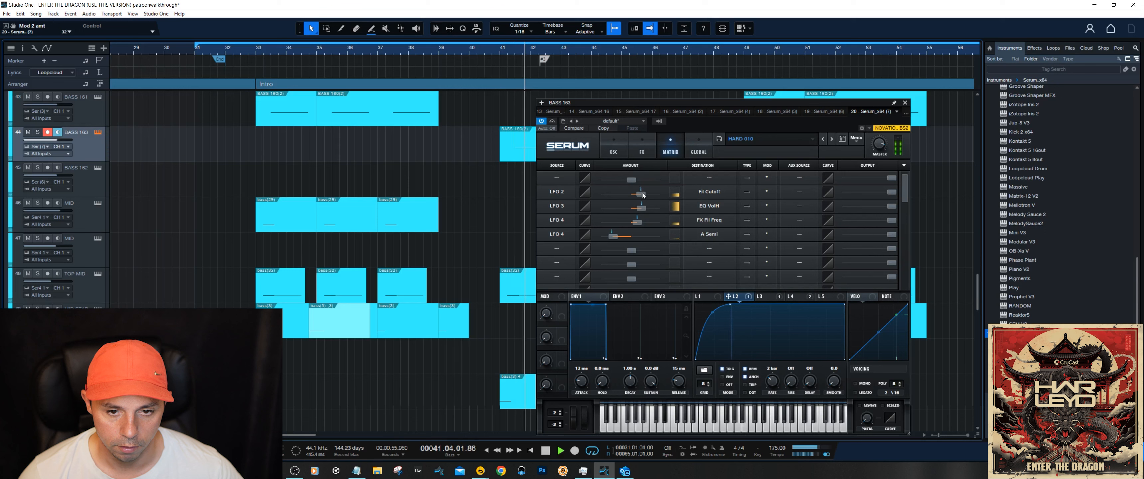
key("space")
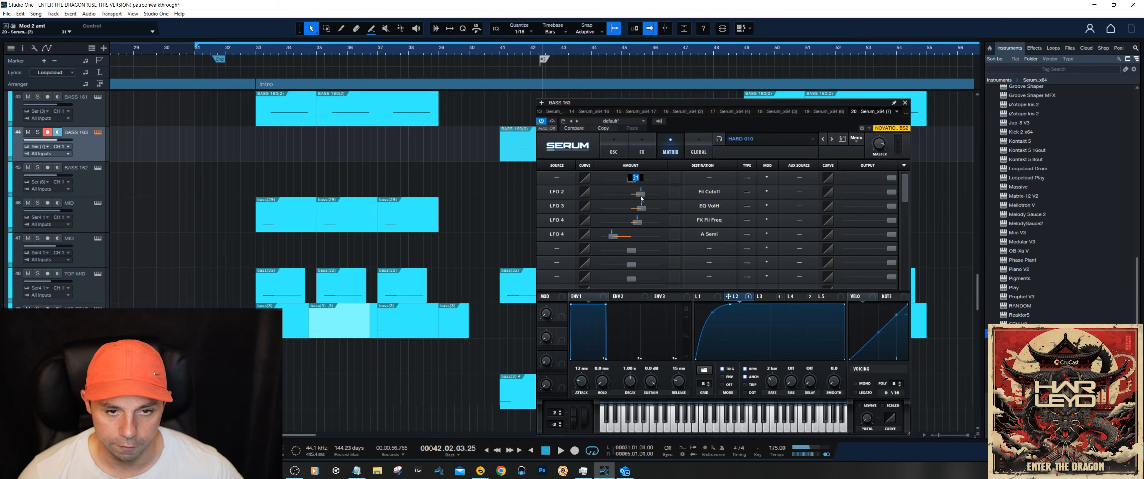
key("space")
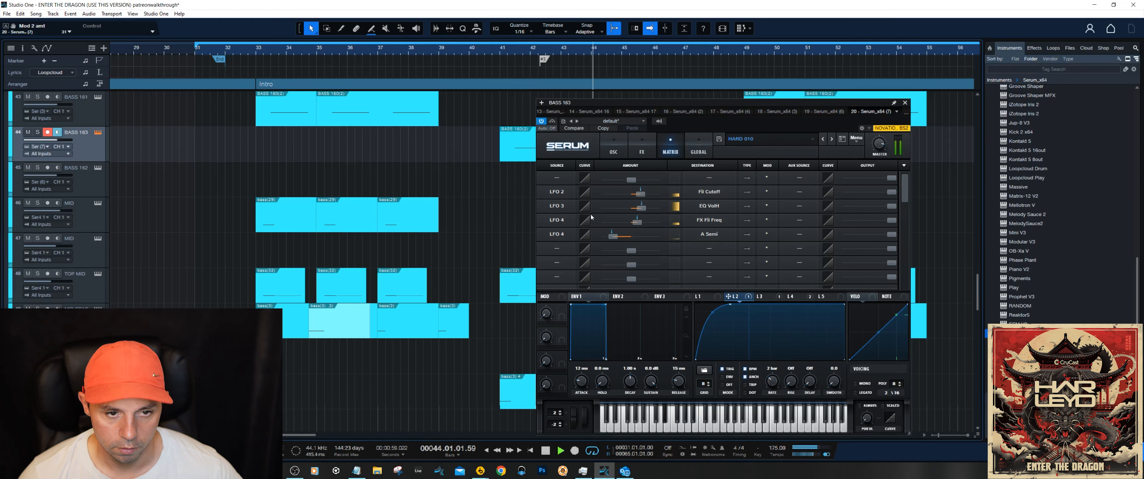
key("space")
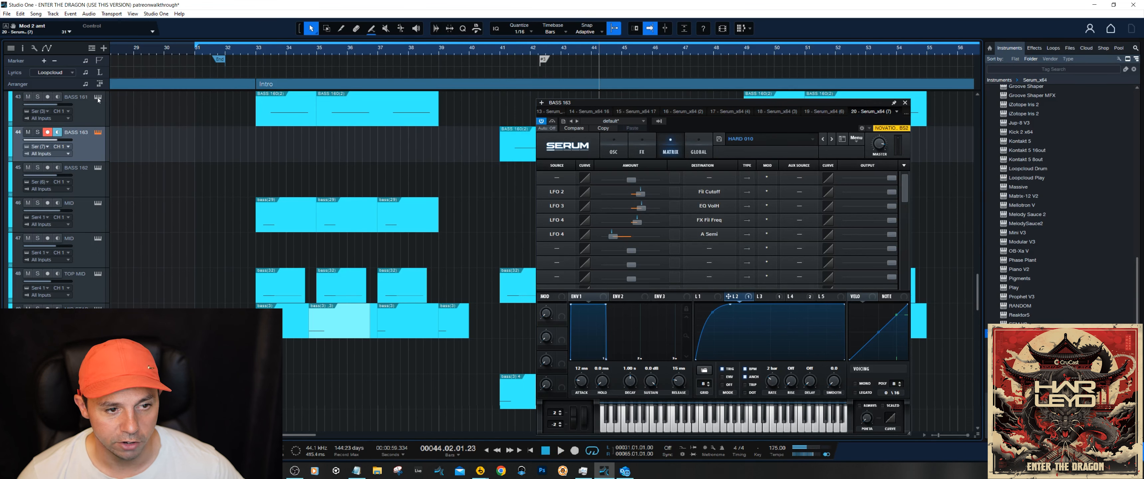
Compare BASS 161's LFO 2 to Fil Cutoff modulation amount, close its Serum, and return the playhead to bar 33
left_click(98, 97)
left_click(682, 150)
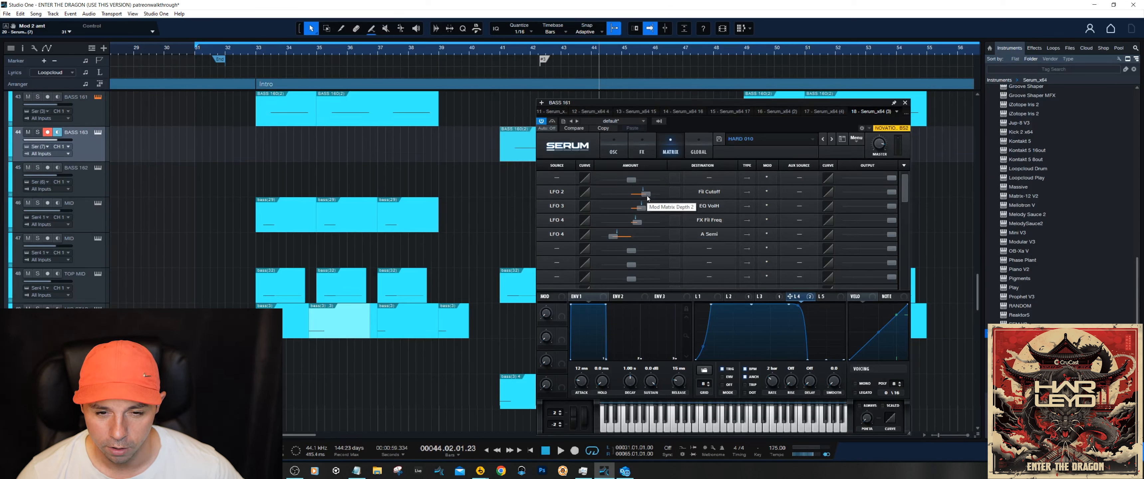
double_click(647, 196)
left_click(696, 102)
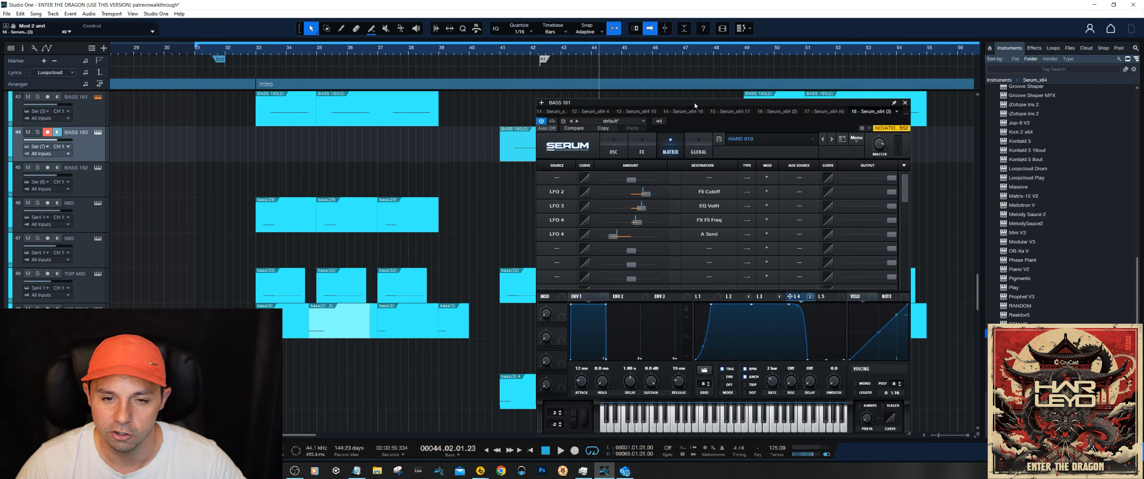
left_click(905, 103)
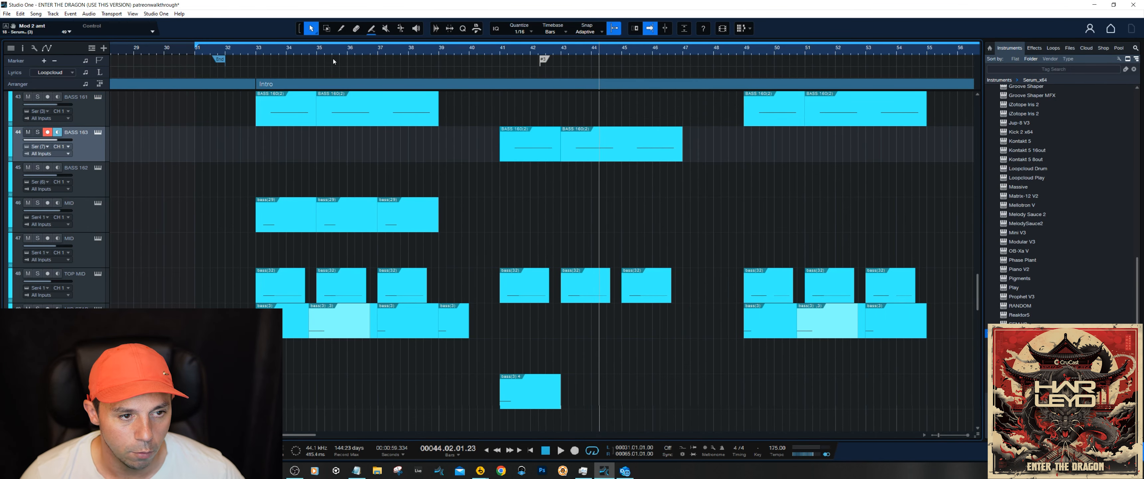
left_click(254, 55)
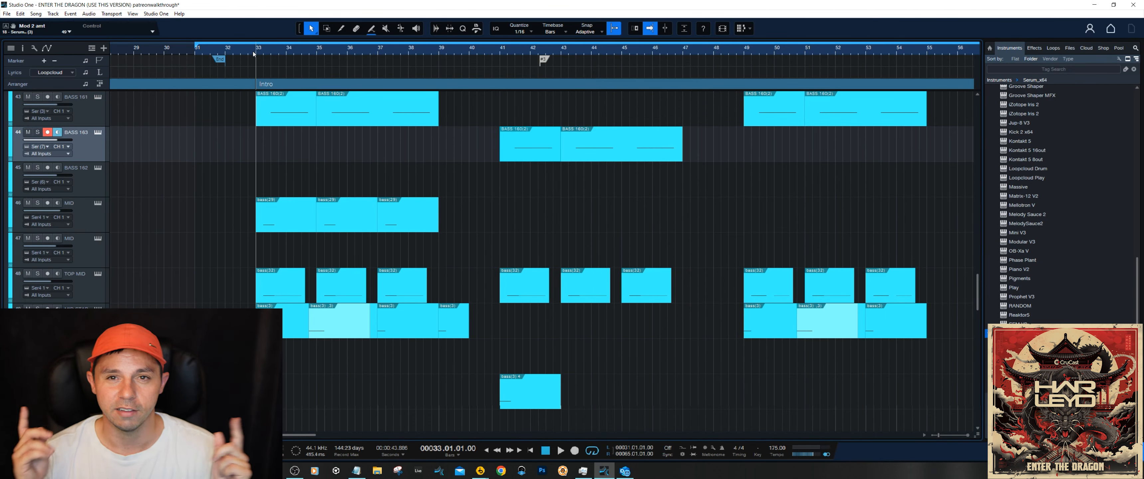